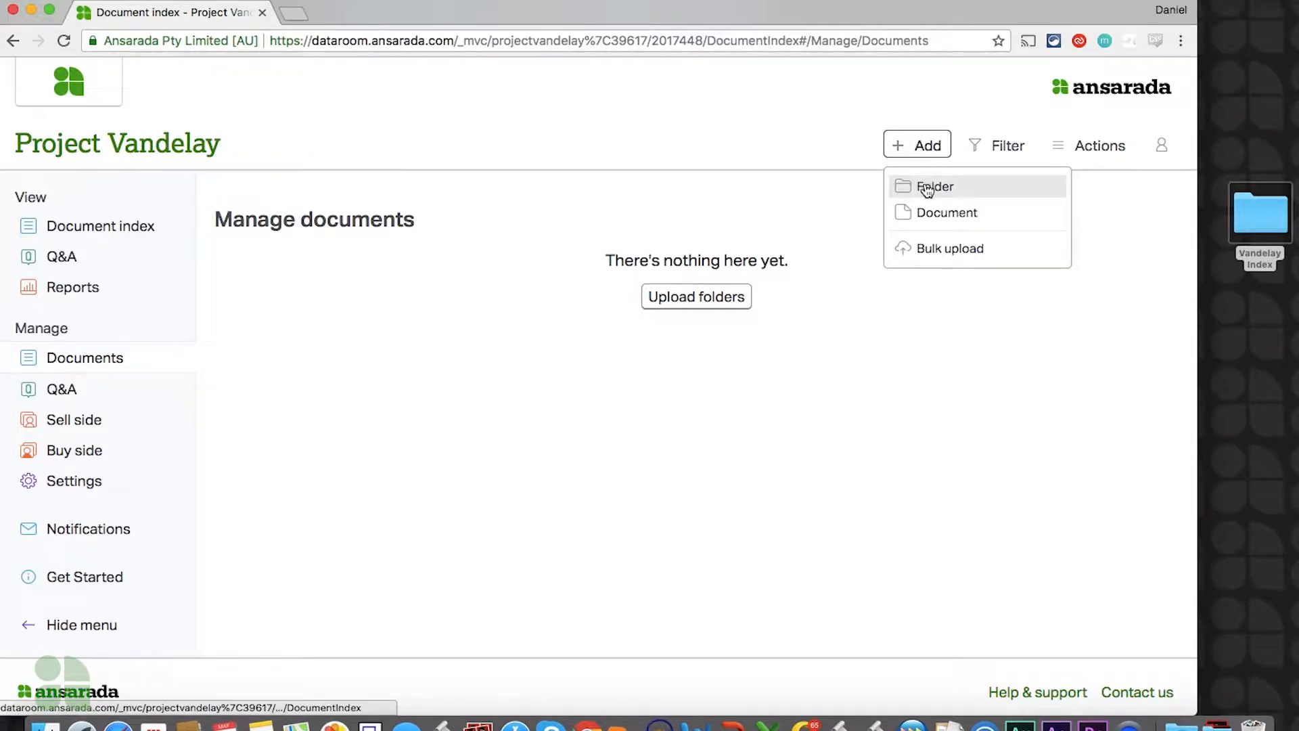
Add a folder named Test to the document index.
click(927, 189)
click(463, 382)
text(Test)
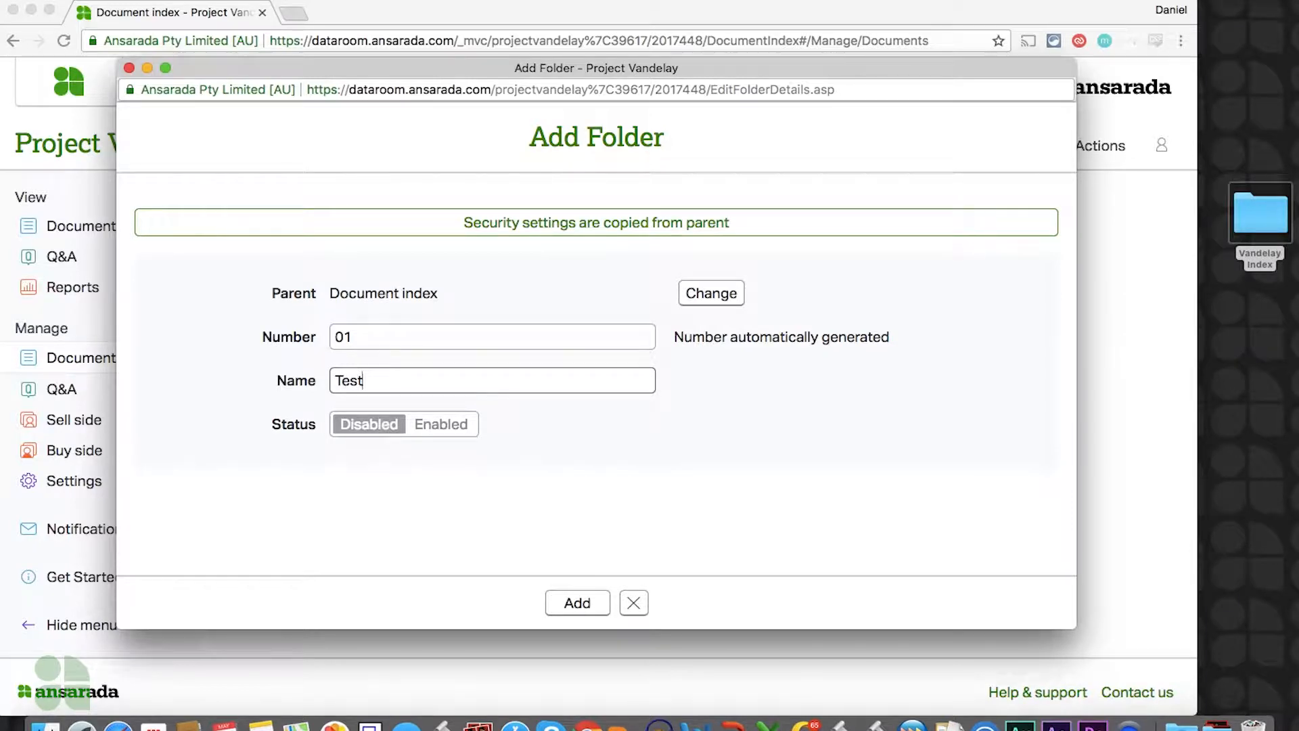
click(573, 602)
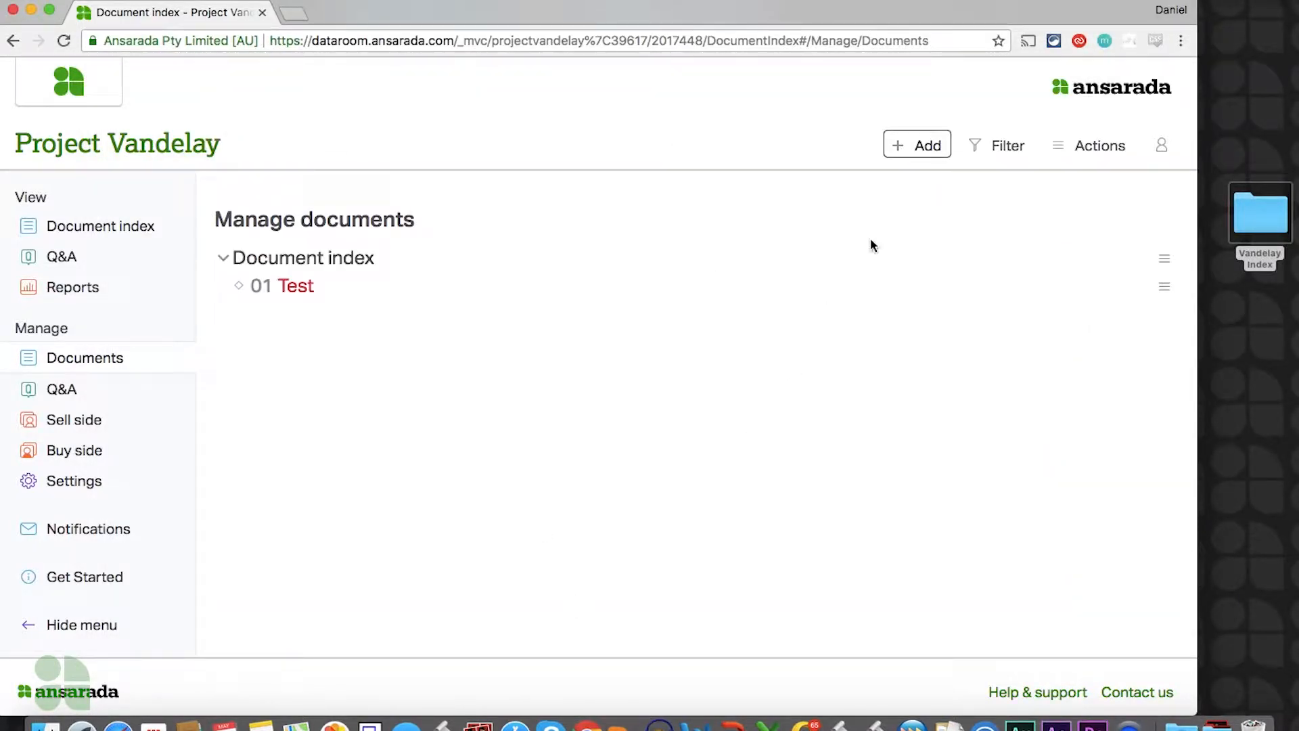
Start a bulk upload, compress all folders inside Vandelay Index into one archive, and add Archive.zip to the upload.
click(911, 151)
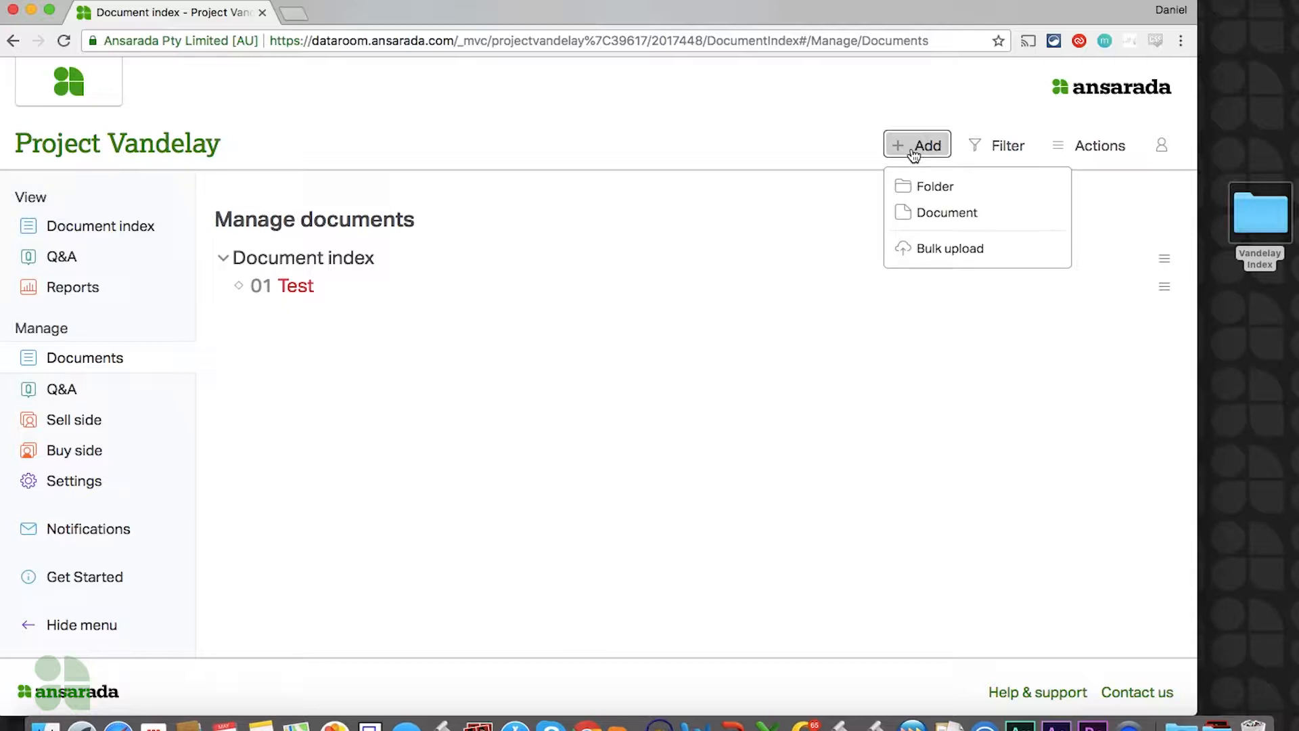
click(941, 249)
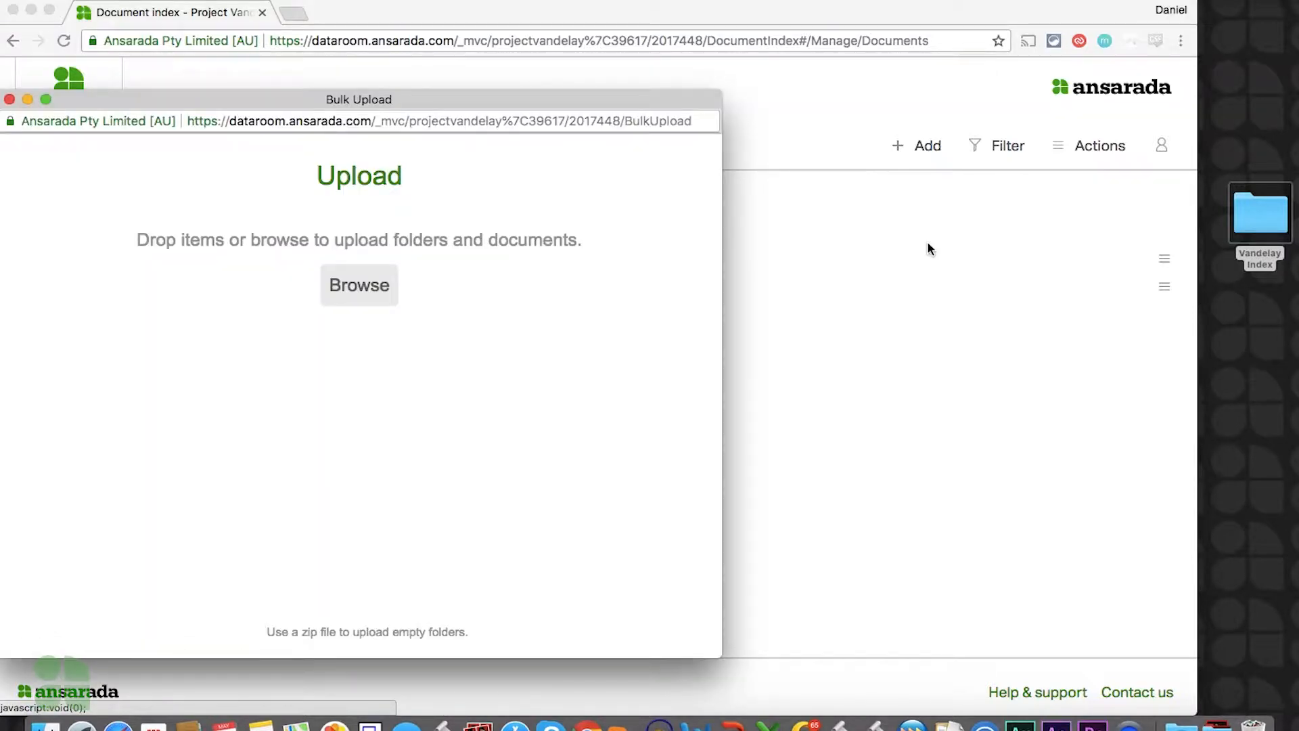
click(1260, 225)
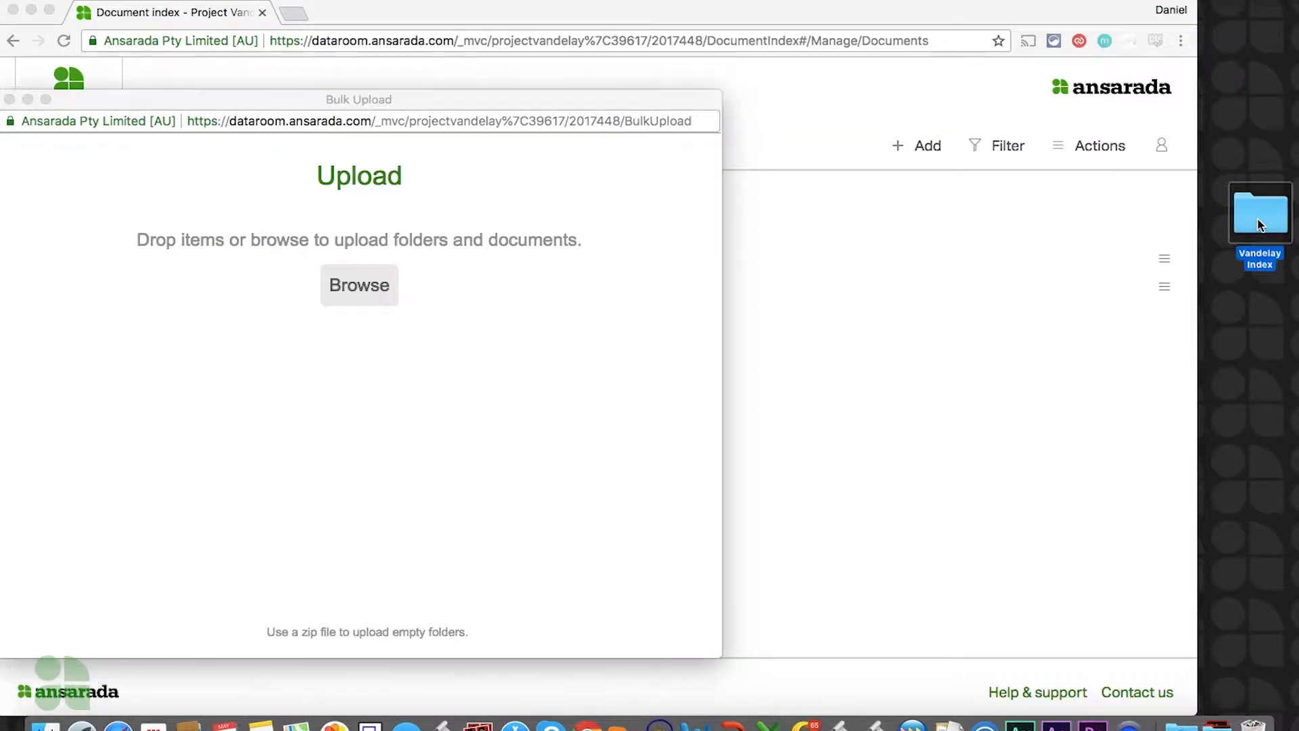
double_click(1261, 225)
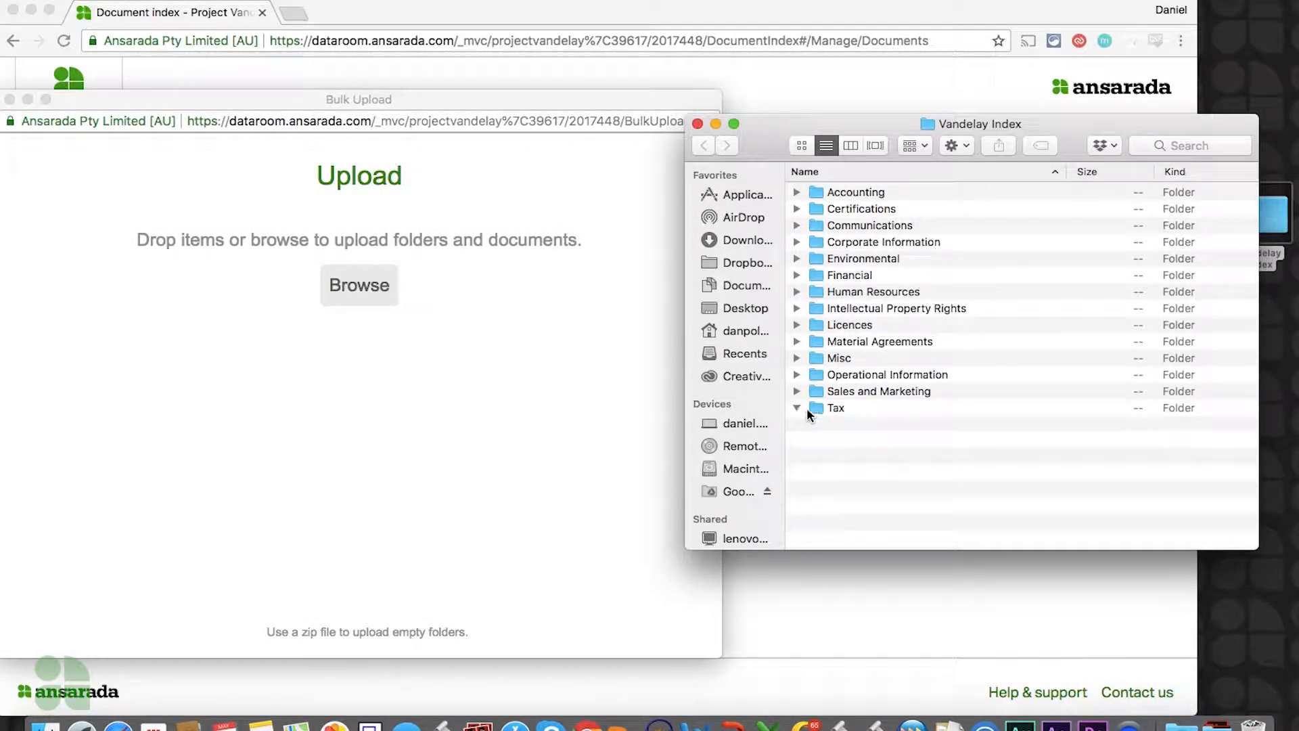
drag(872, 420, 844, 198)
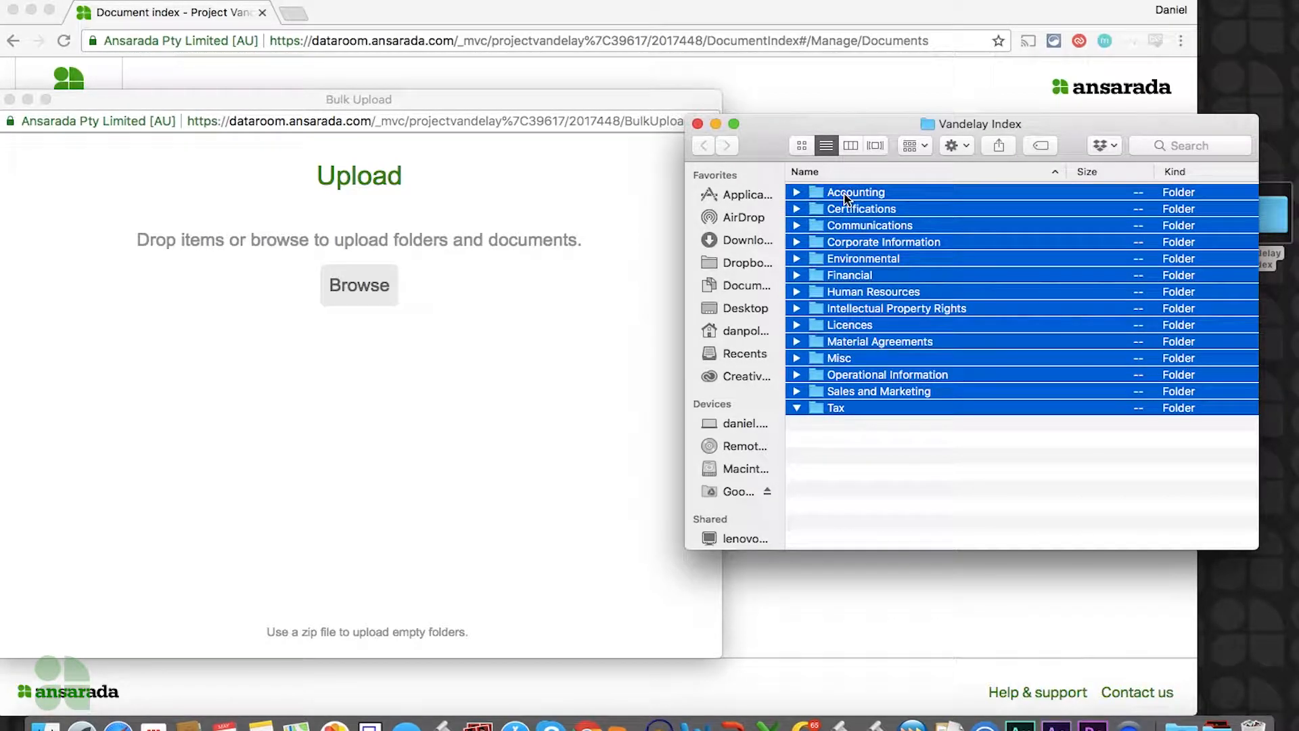
right_click(845, 197)
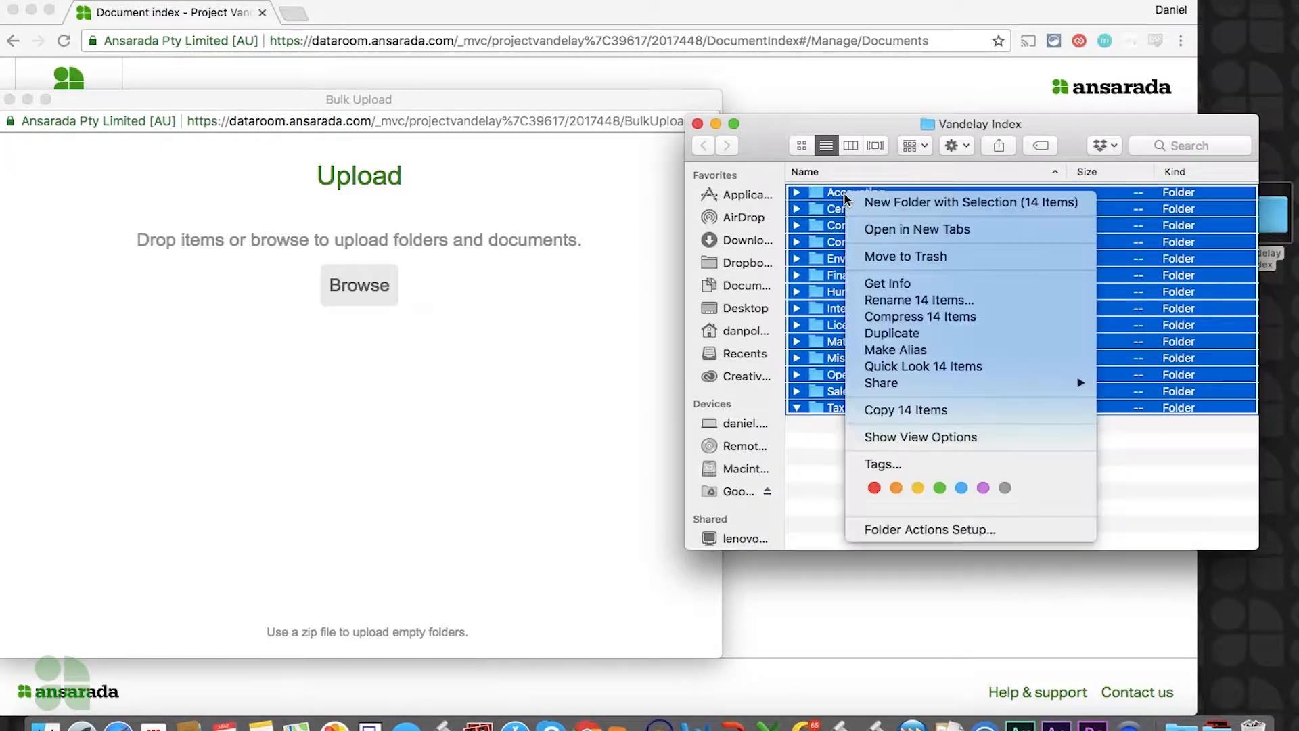
click(883, 318)
drag(856, 209, 192, 299)
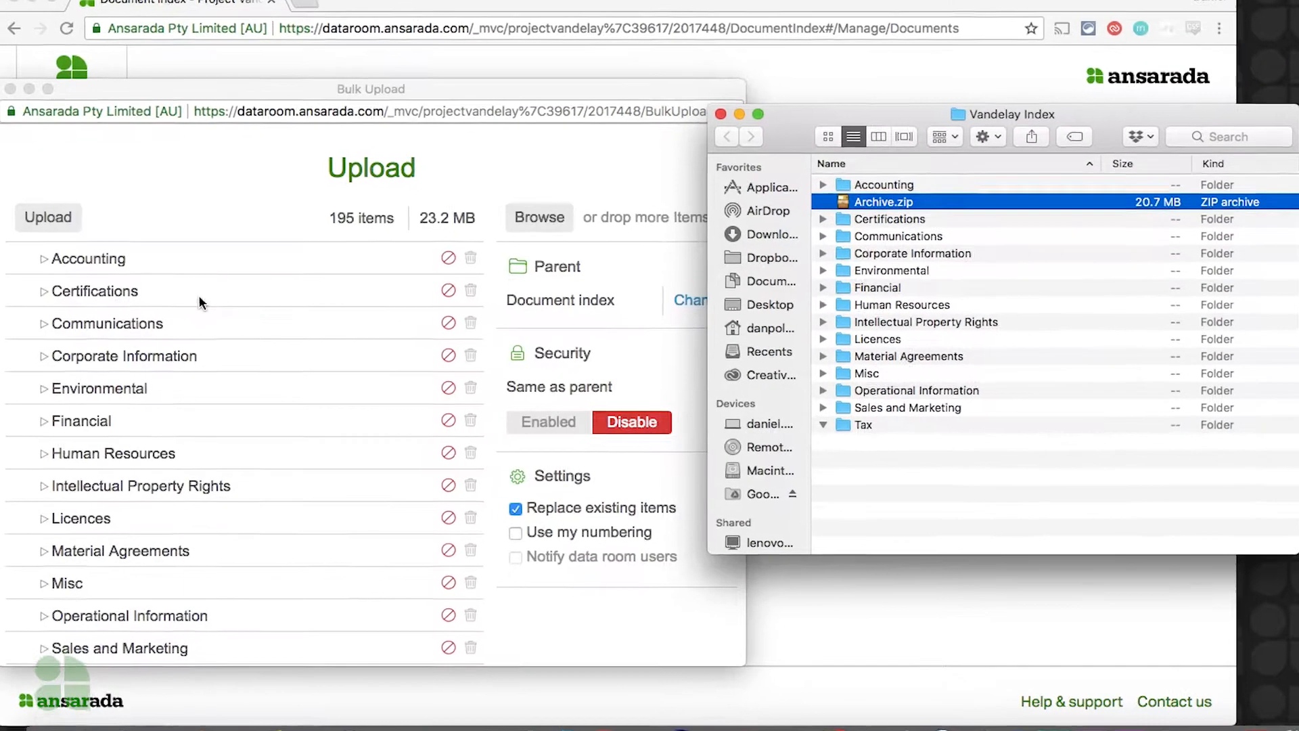
Review the upload list by expanding Accounting, its M&A Conference subfolder and Certificates of Registration.
scroll(200, 296, down, 1)
scroll(201, 296, up, 1)
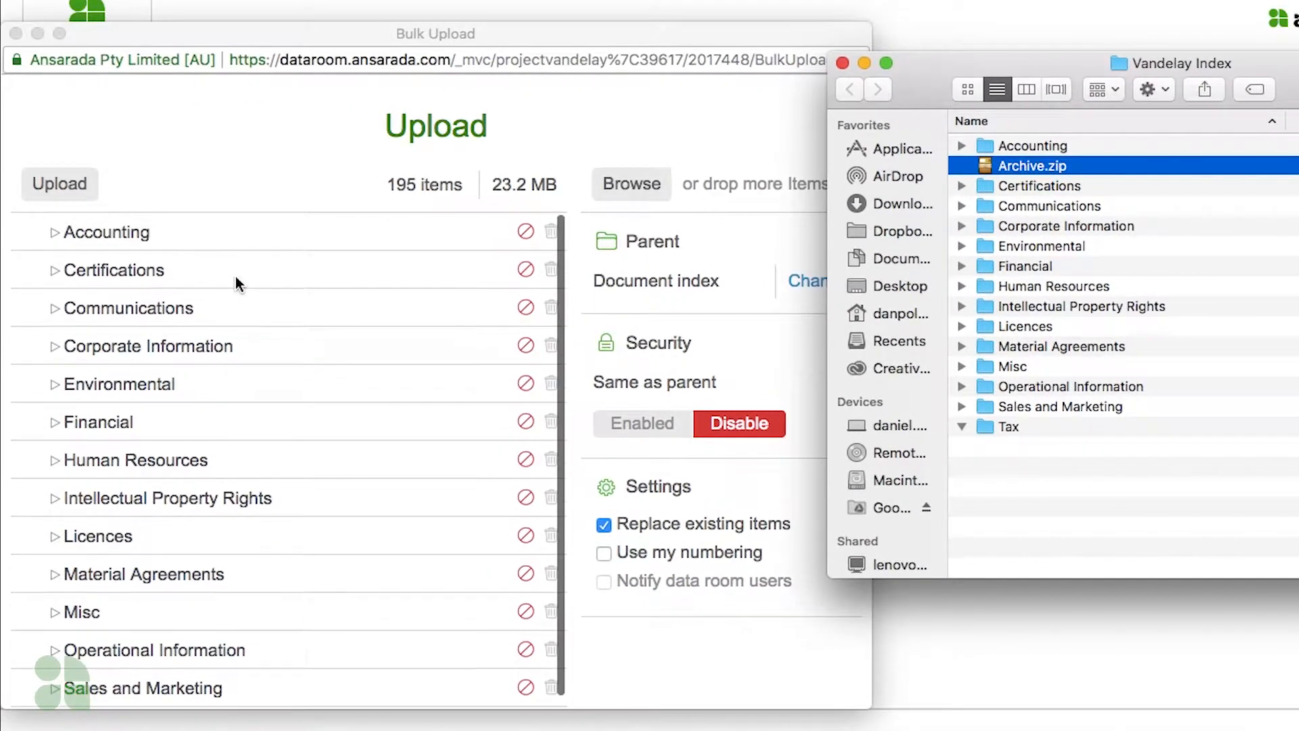
click(55, 231)
click(55, 231)
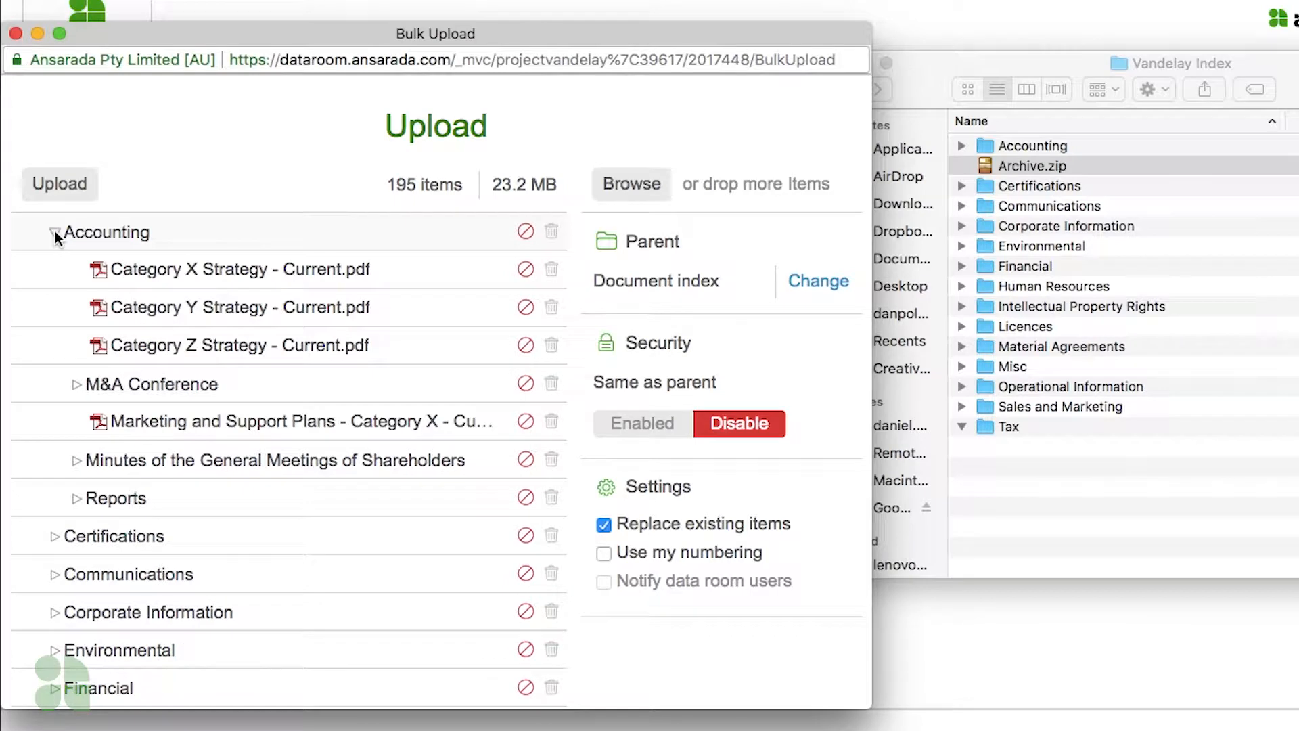
click(77, 384)
click(98, 536)
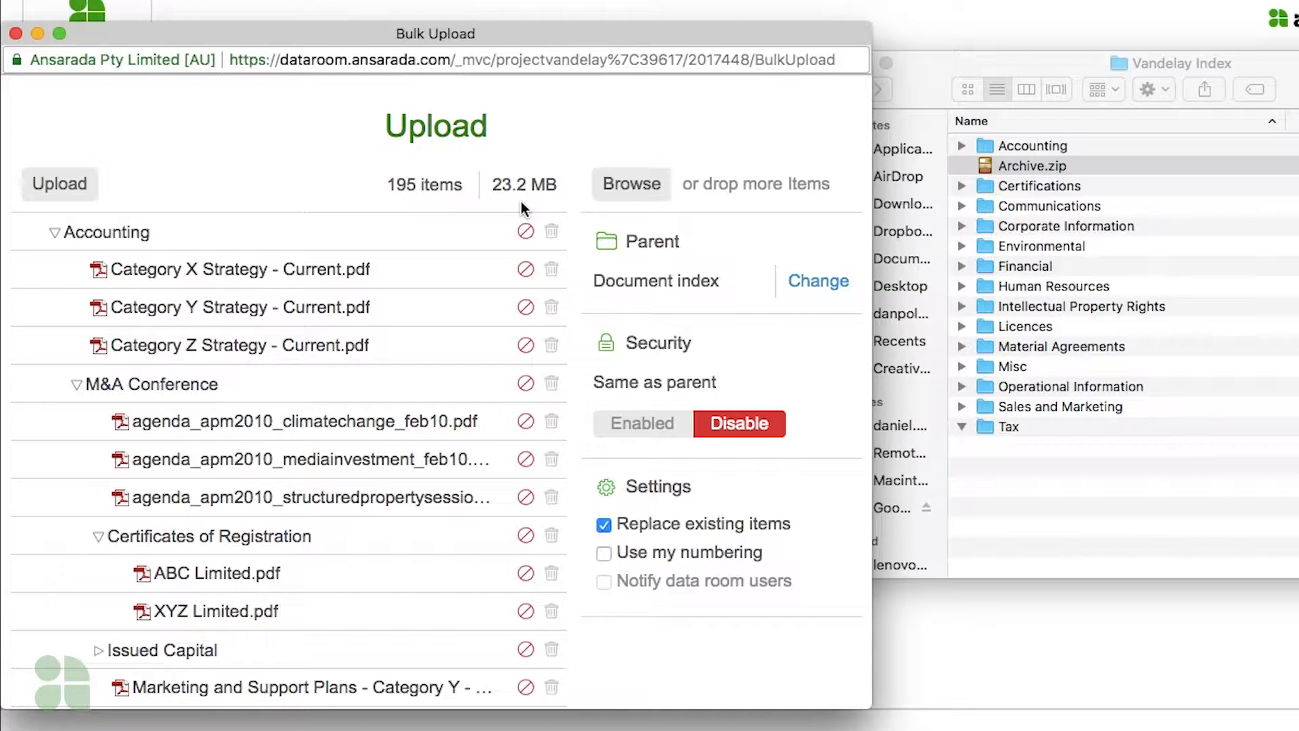
click(818, 282)
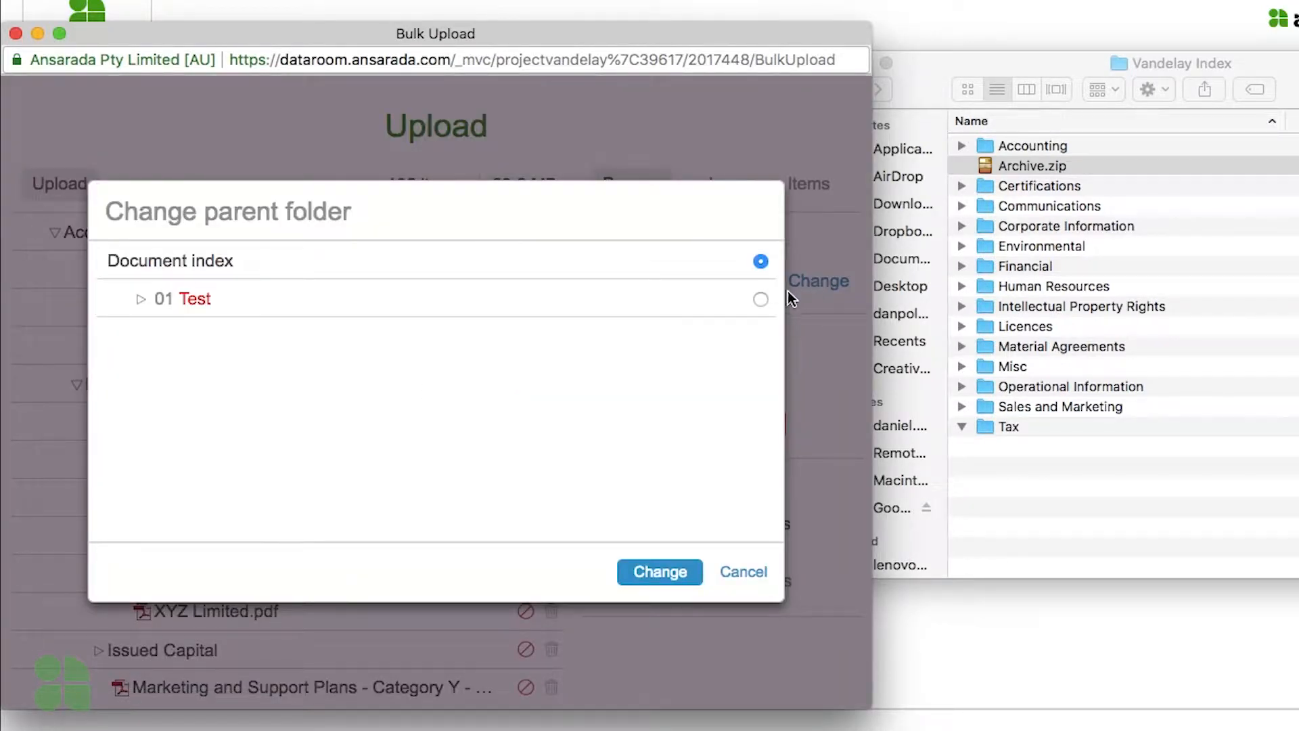
click(762, 299)
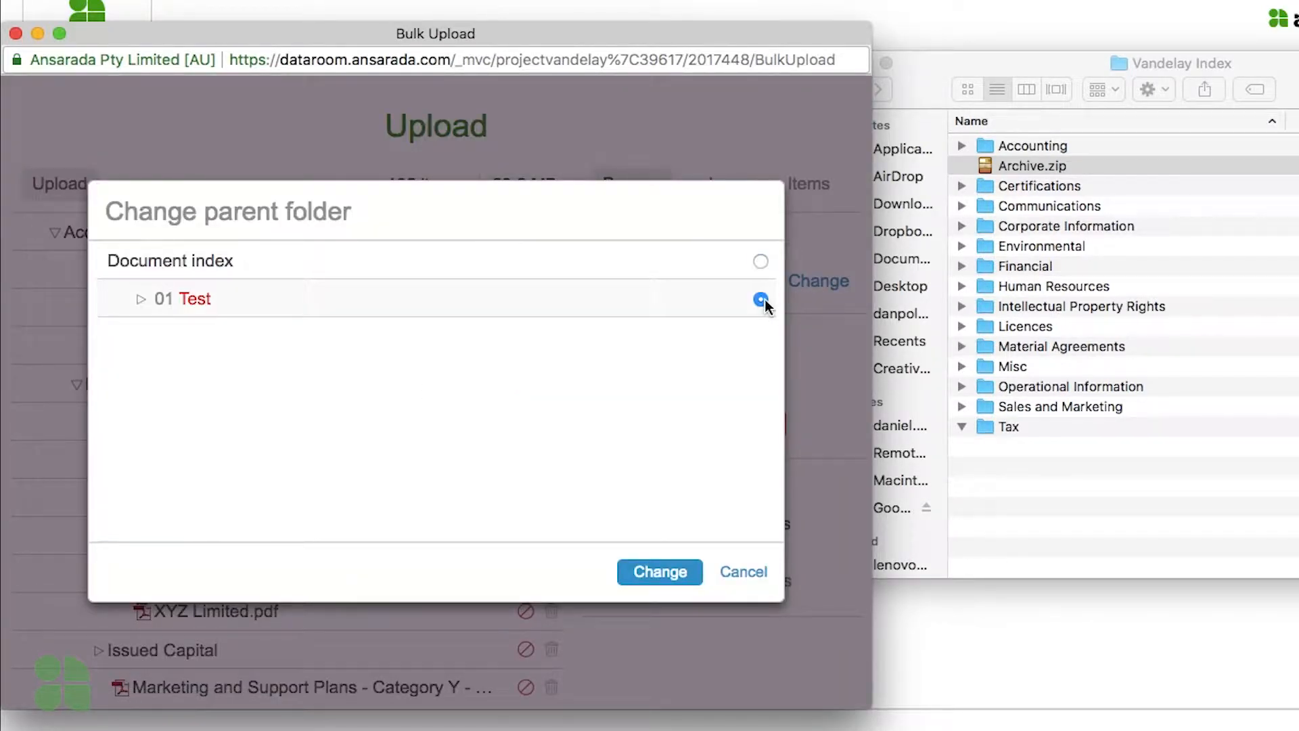
click(760, 261)
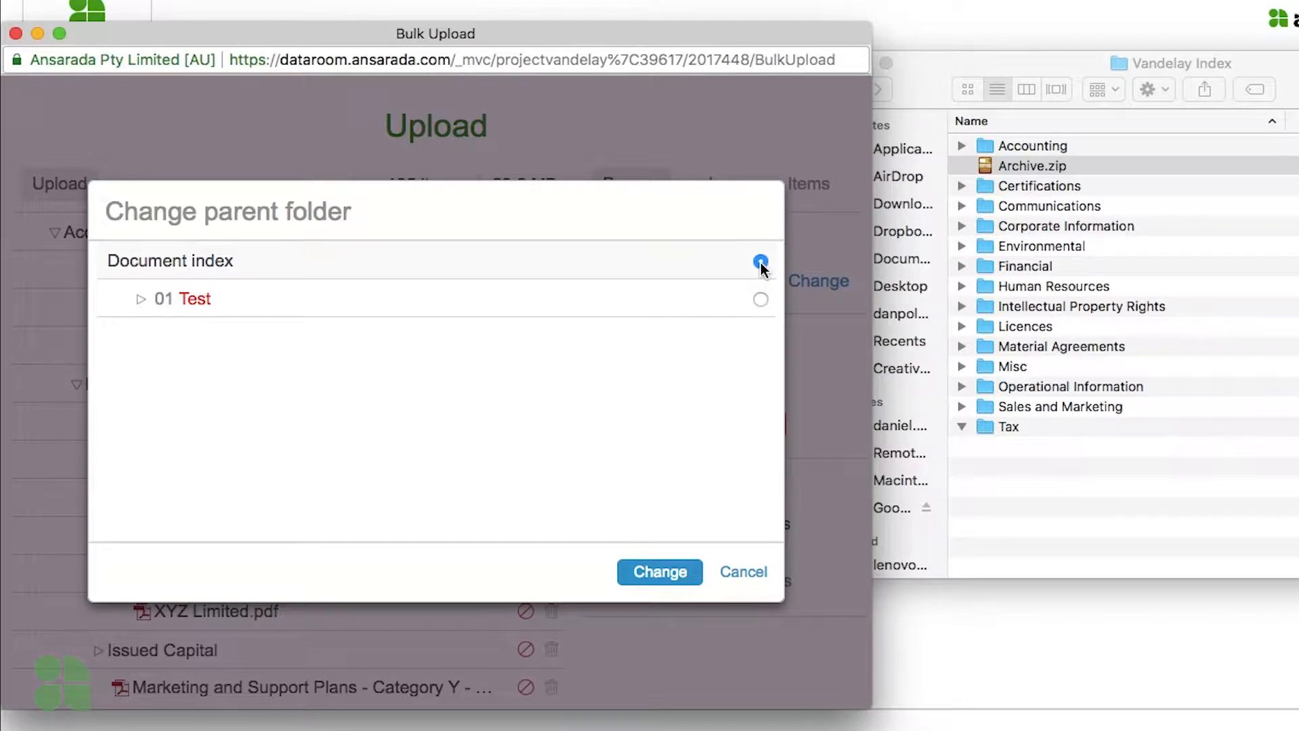
click(744, 574)
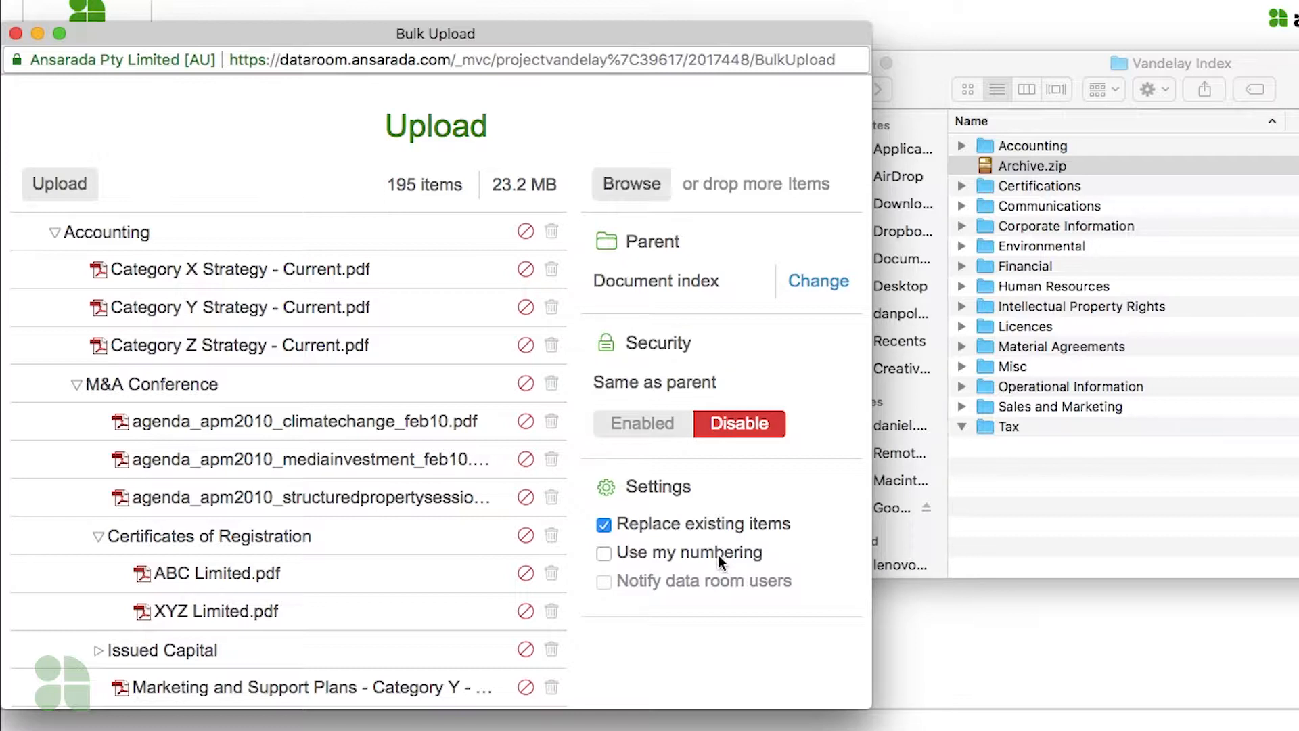
Switch the upload's security to Enabled and back to Disable.
click(646, 425)
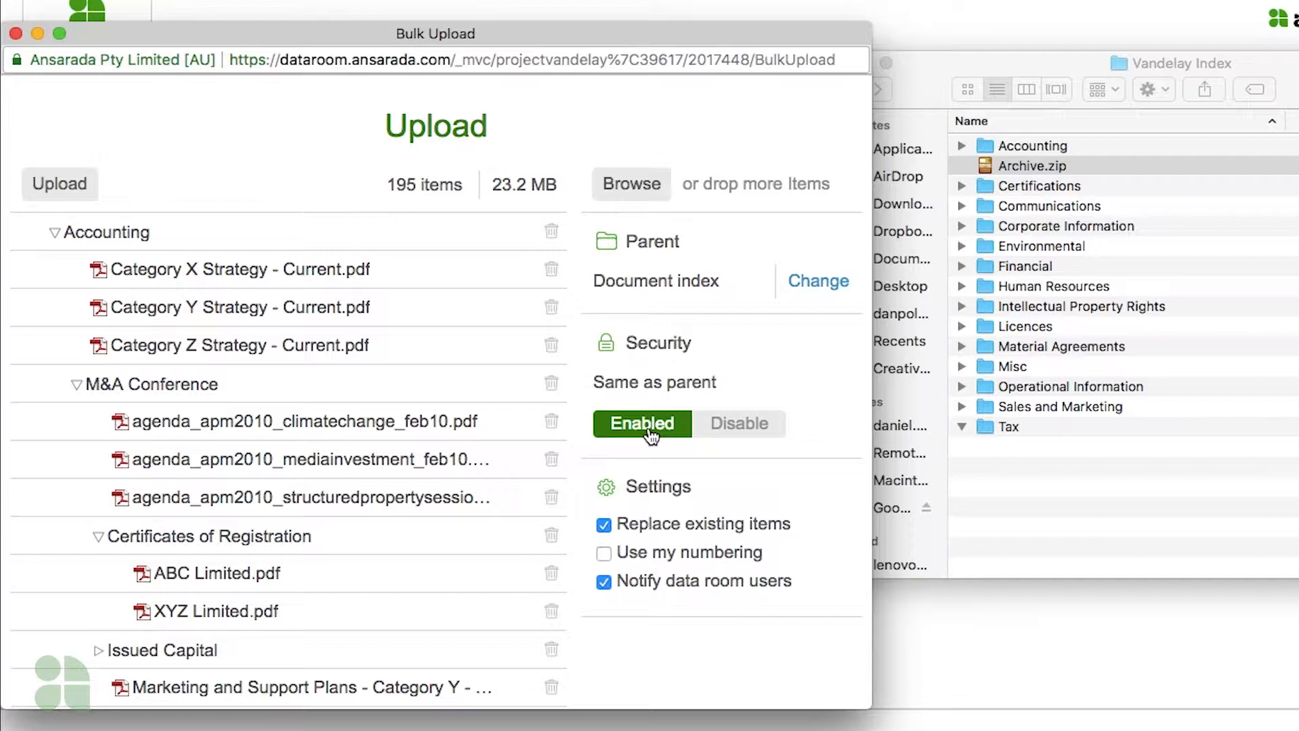
click(744, 431)
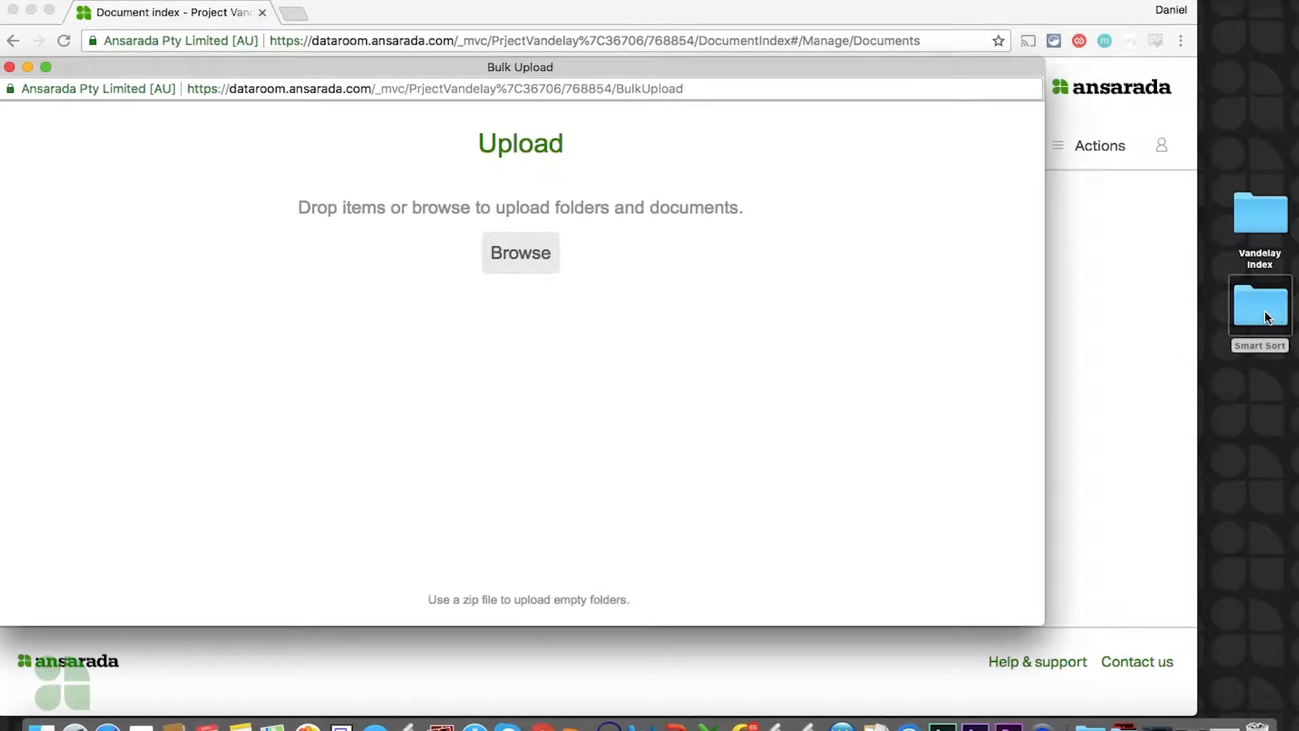
Bulk upload the Smart Sort folder to the document index and expand the folder to show its documents.
drag(1267, 316, 237, 267)
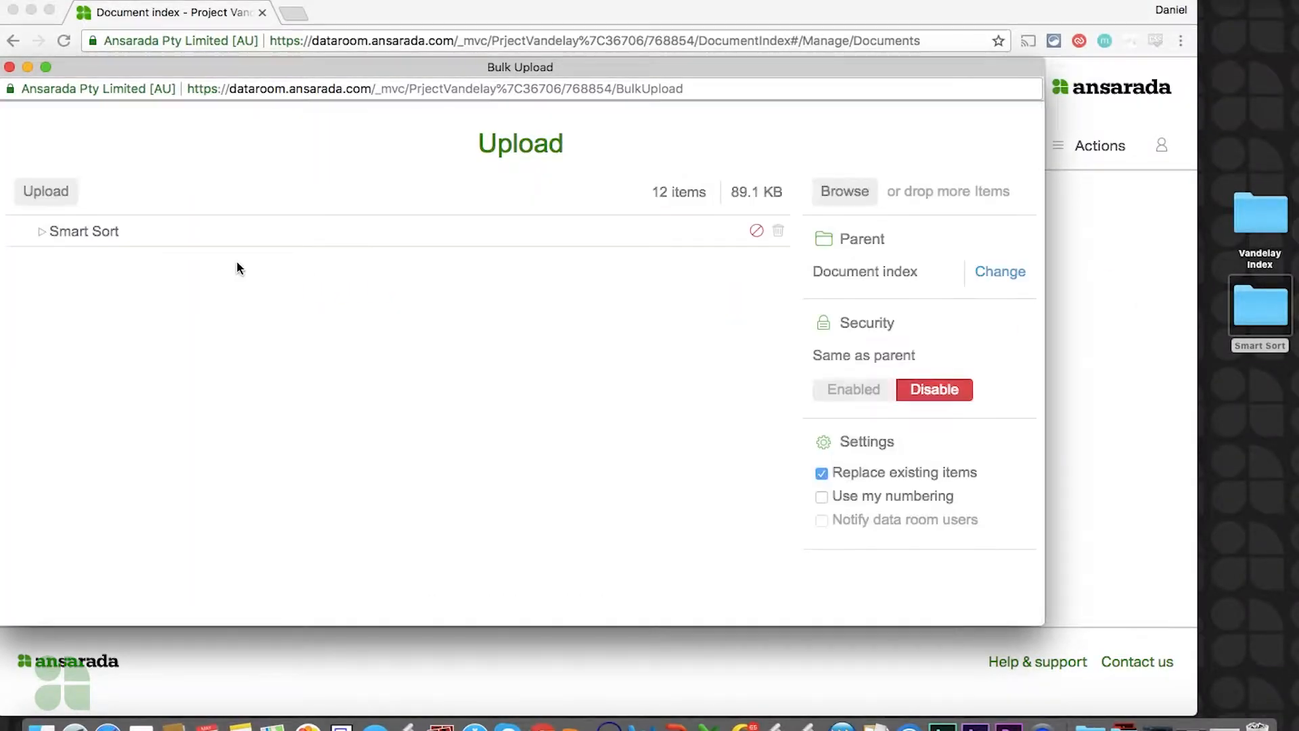
click(41, 231)
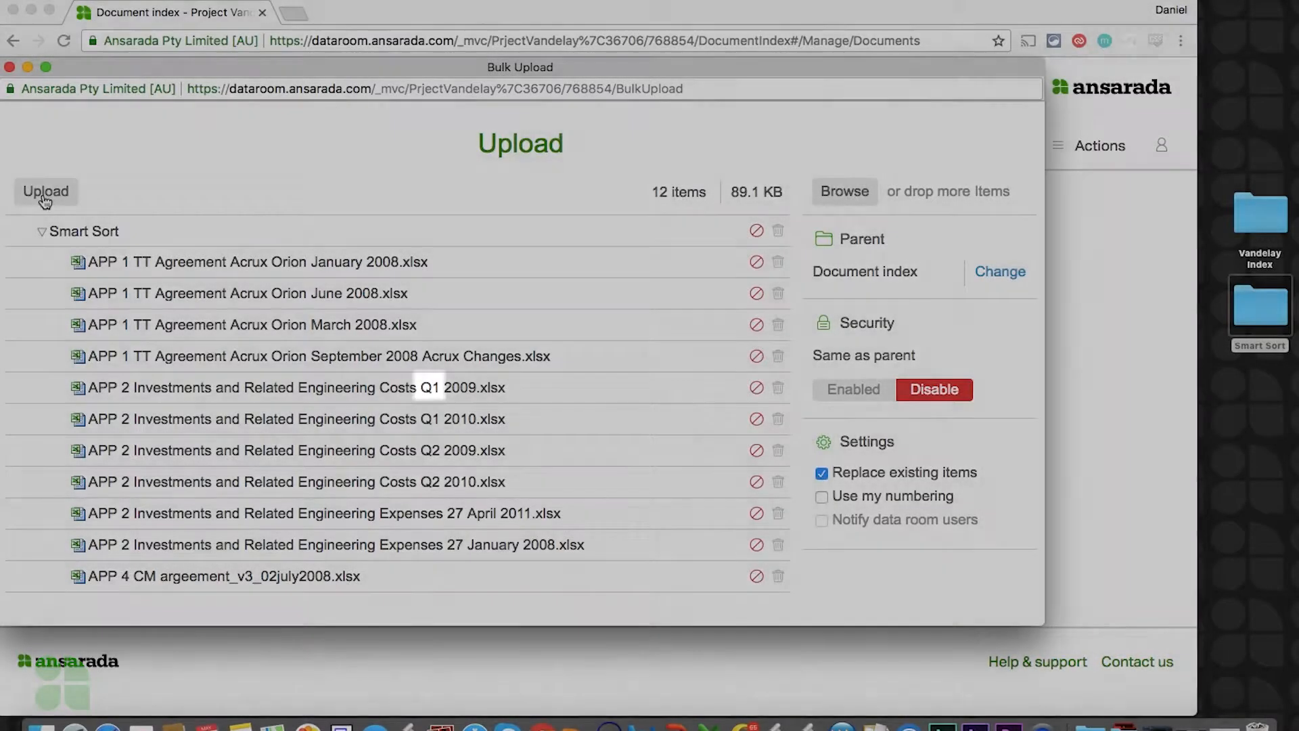
click(43, 195)
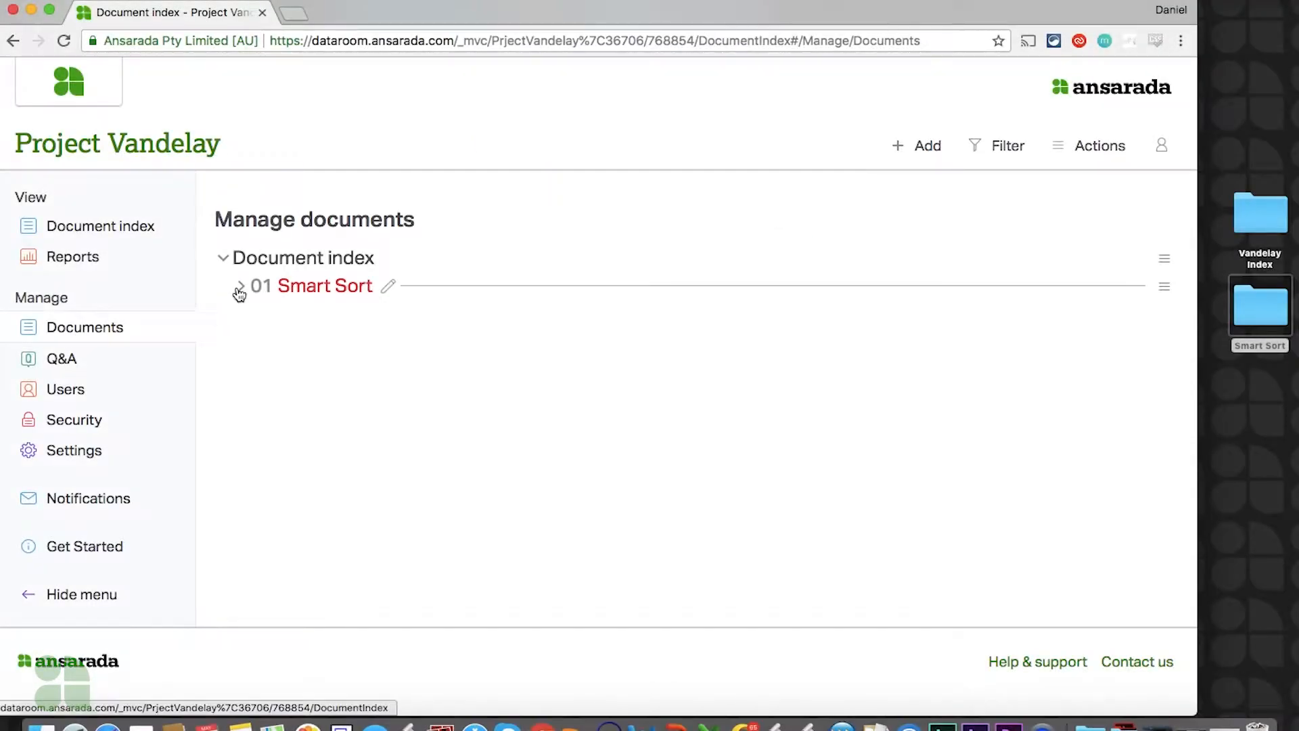
click(241, 287)
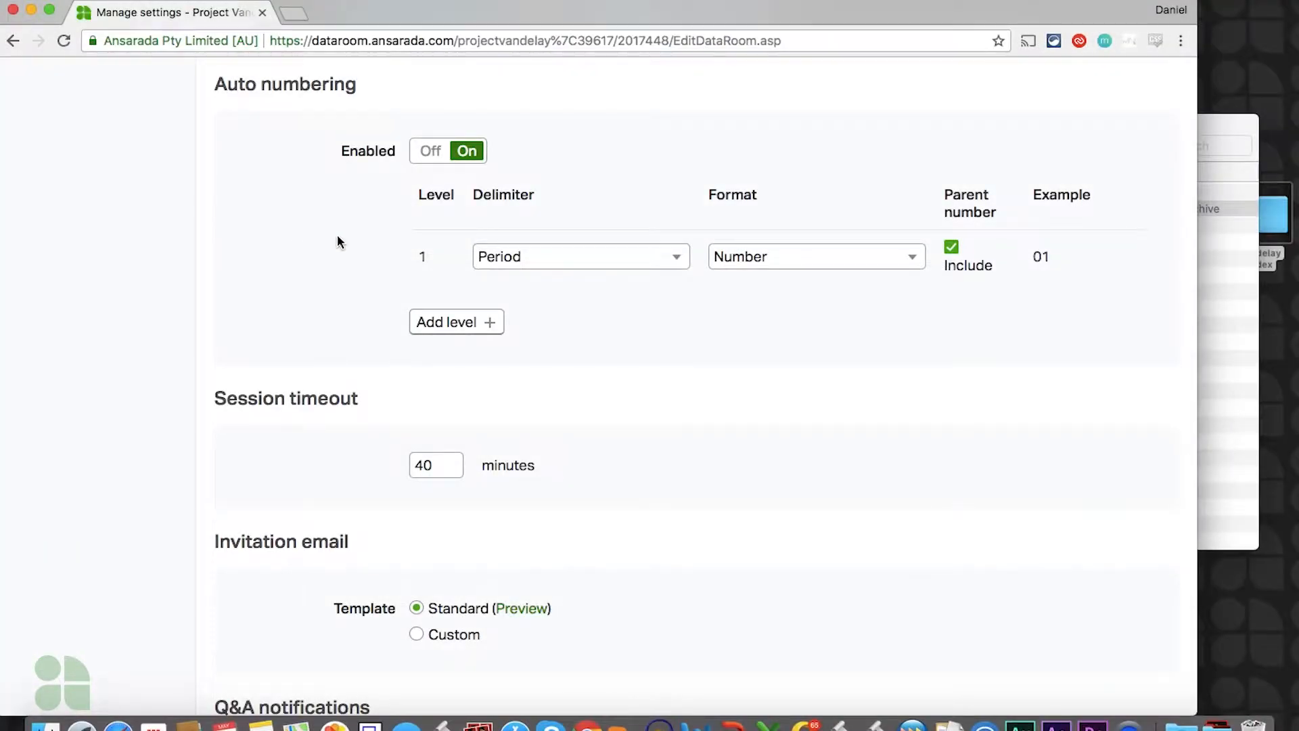
Add three more levels below level 1 in the auto numbering settings.
click(478, 327)
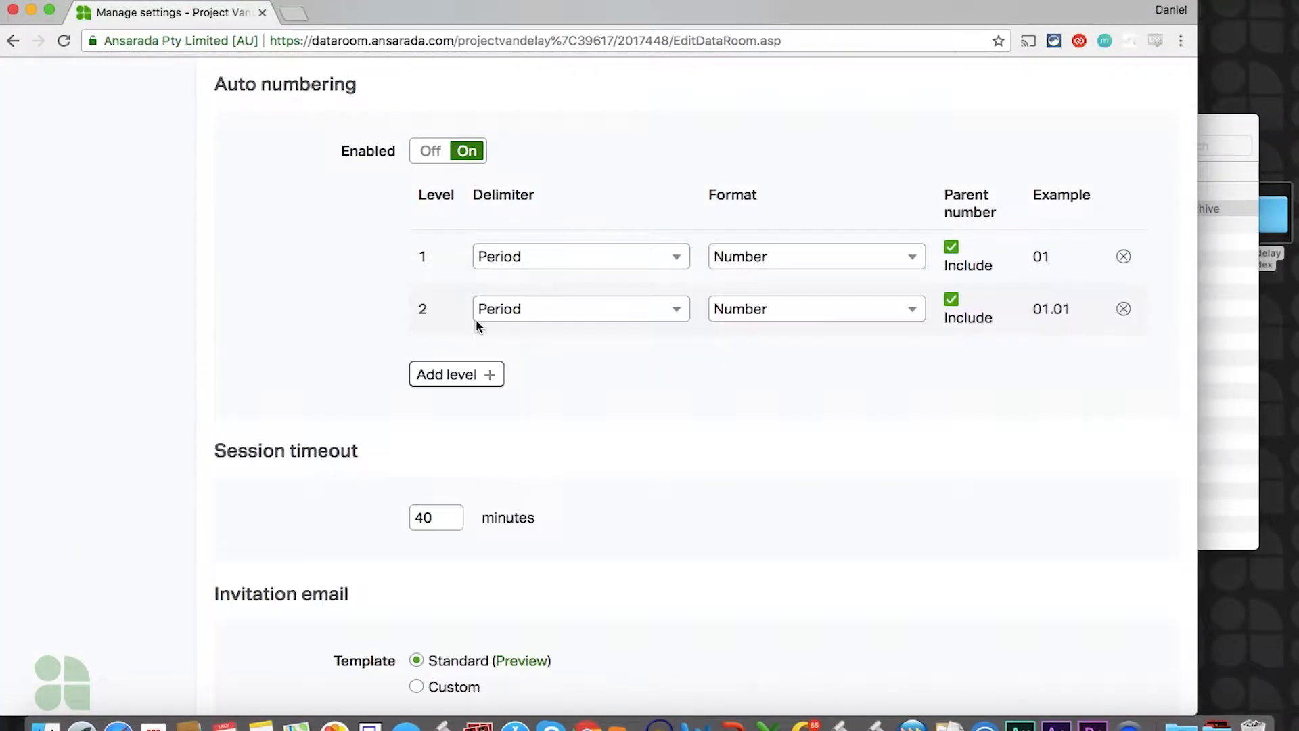
click(476, 376)
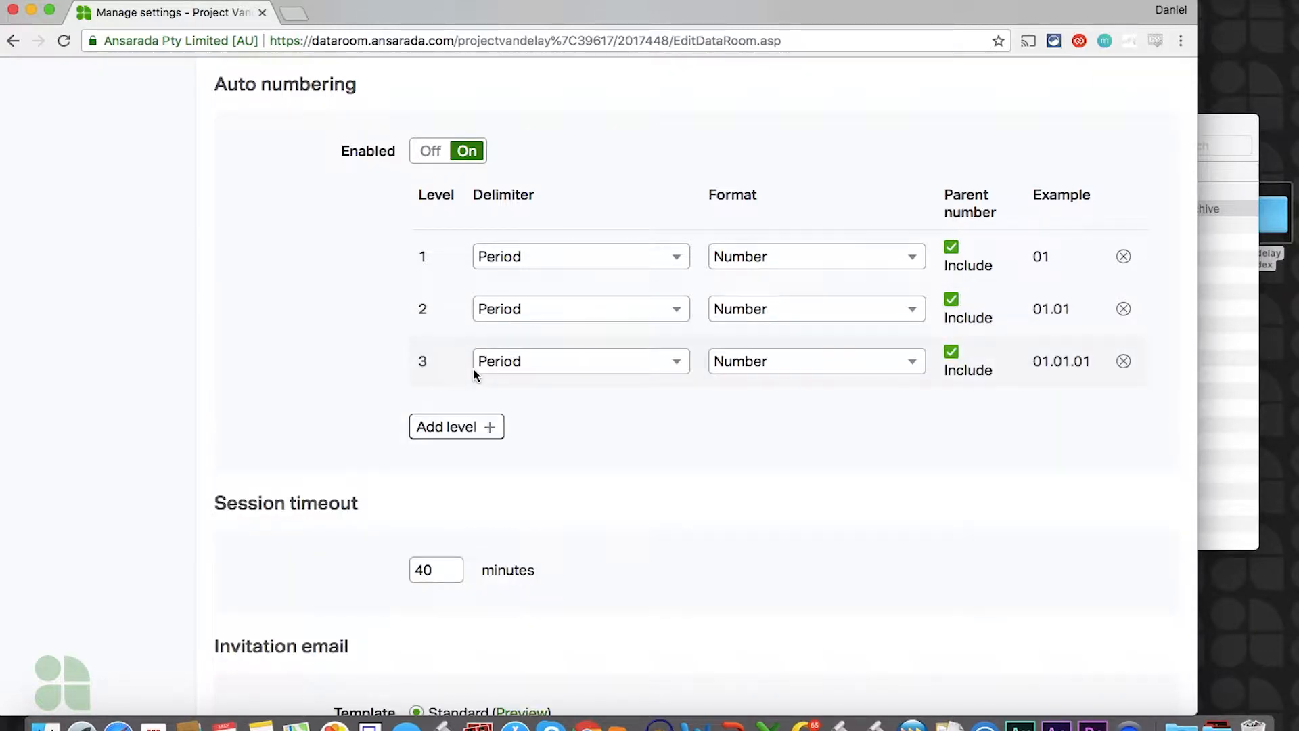
click(474, 429)
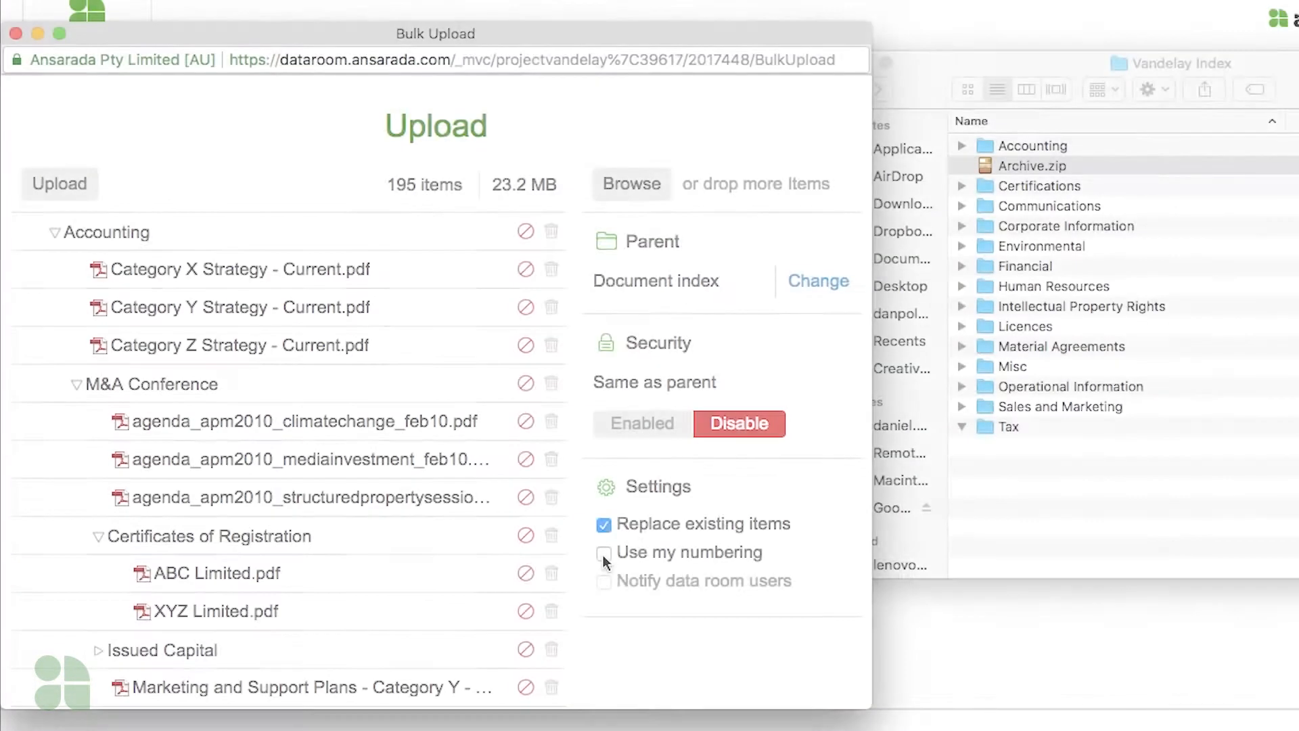
Upload the listed Vandelay Index folders and documents into the document index, keeping Replace existing items on.
click(66, 186)
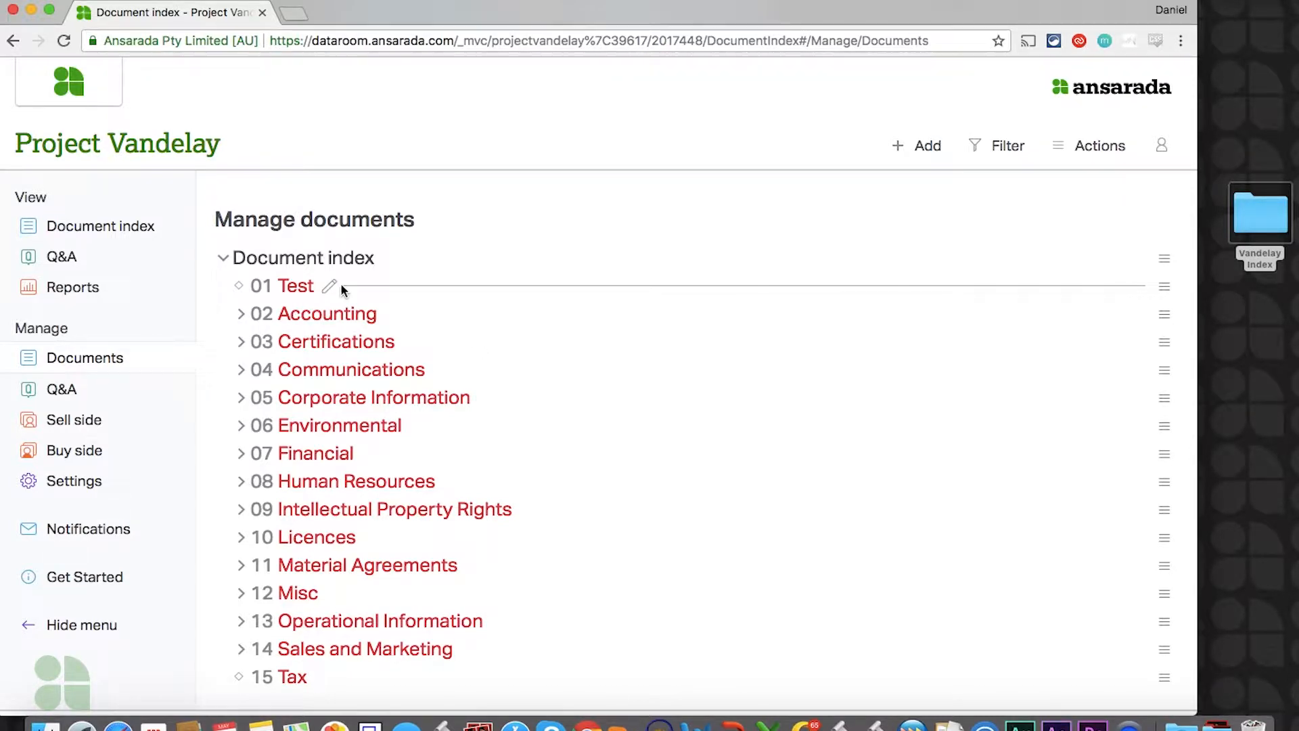
Renumber the Test folder as 99, rename it Confidential, and dismiss the renumbering notice.
click(331, 287)
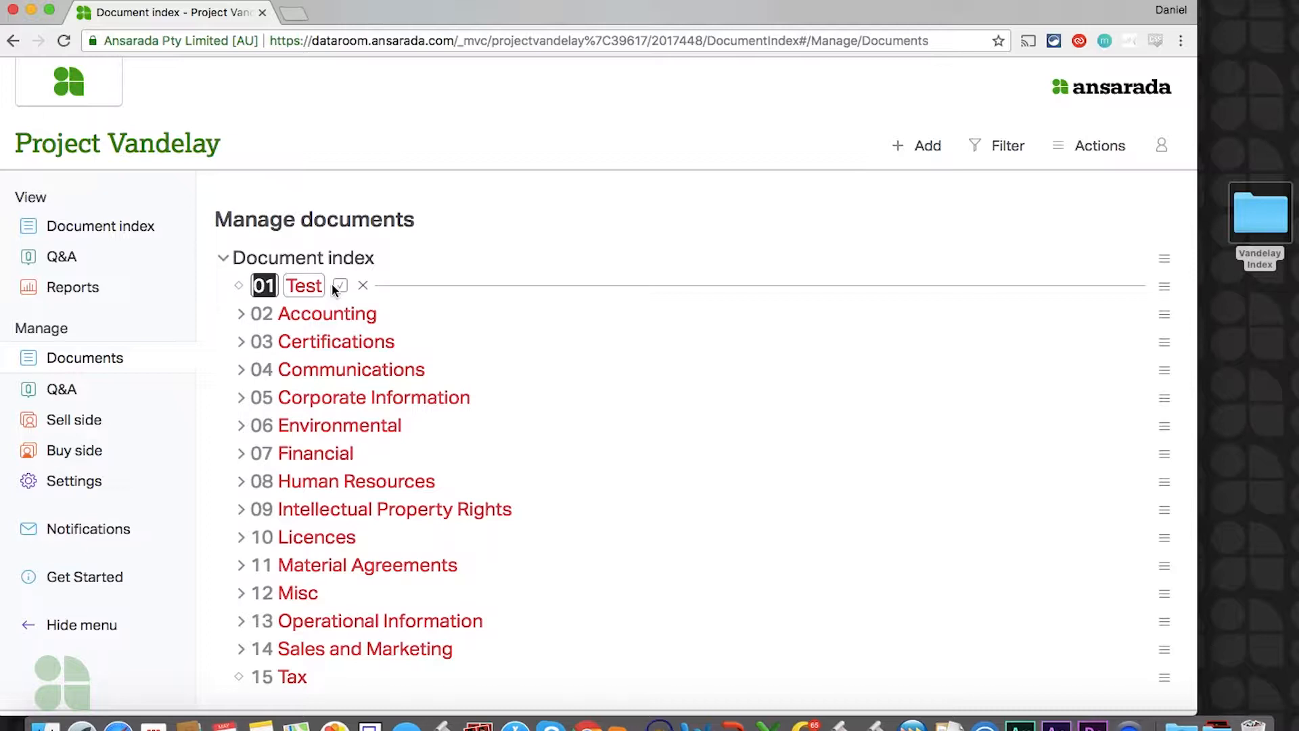
text(99)
key(Tab)
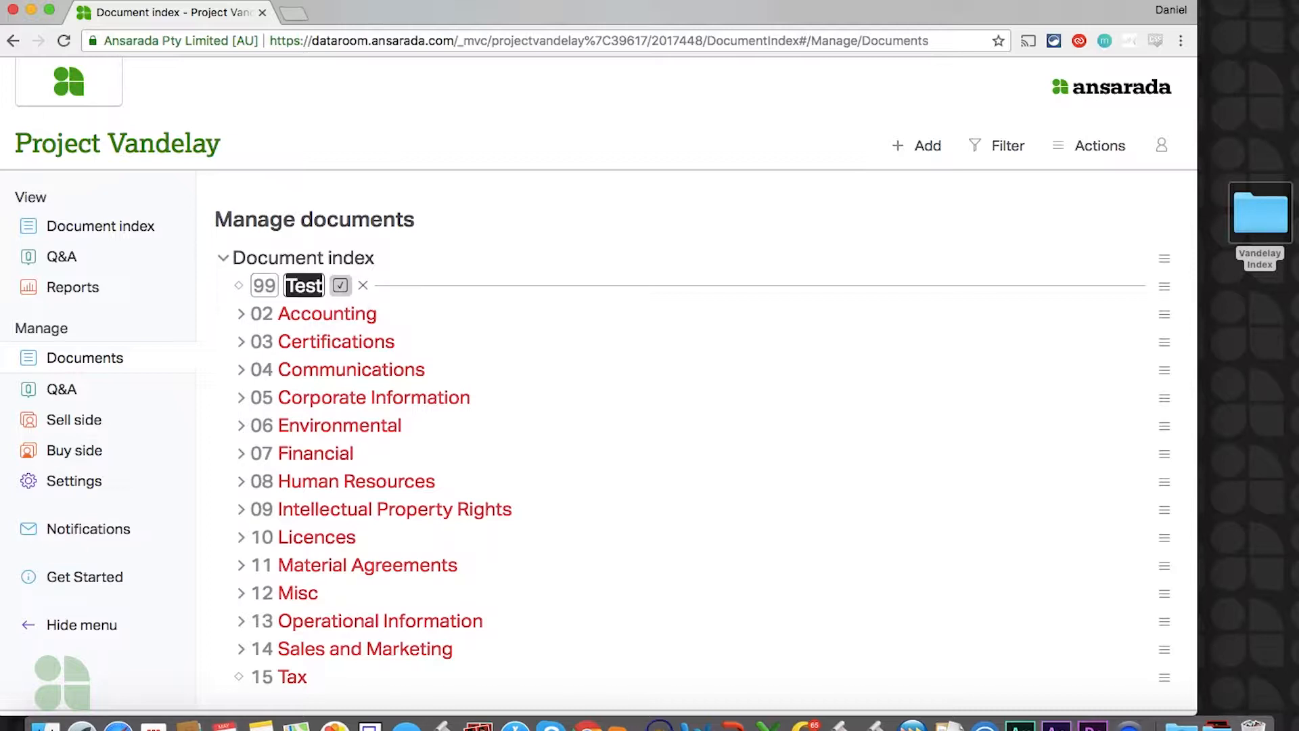
text(Conf)
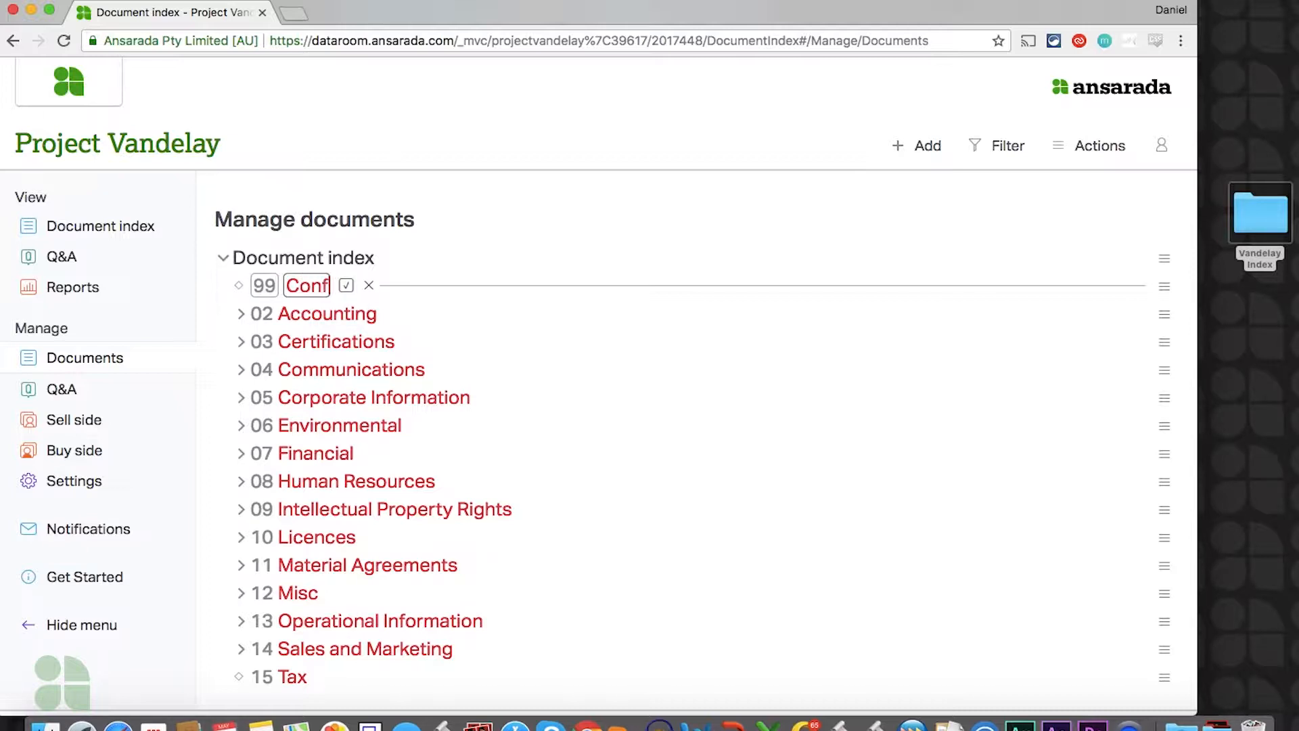
text(idential)
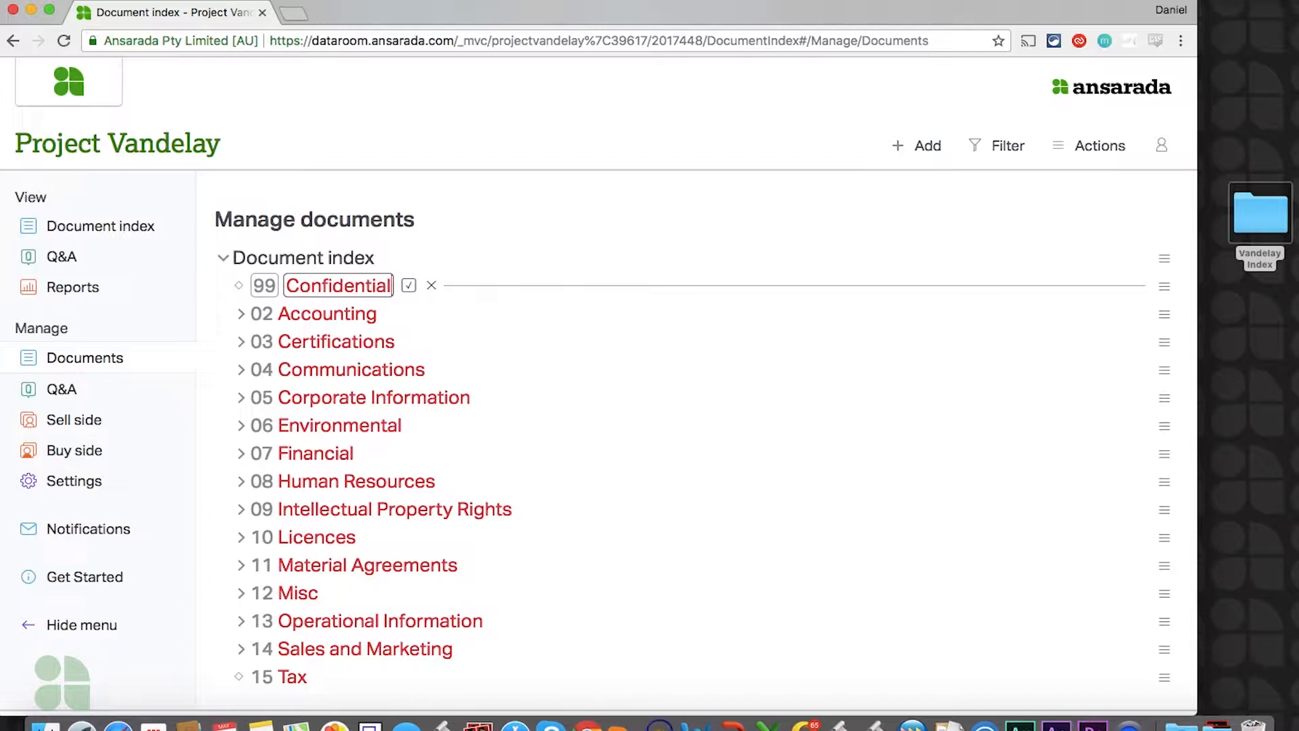
click(408, 285)
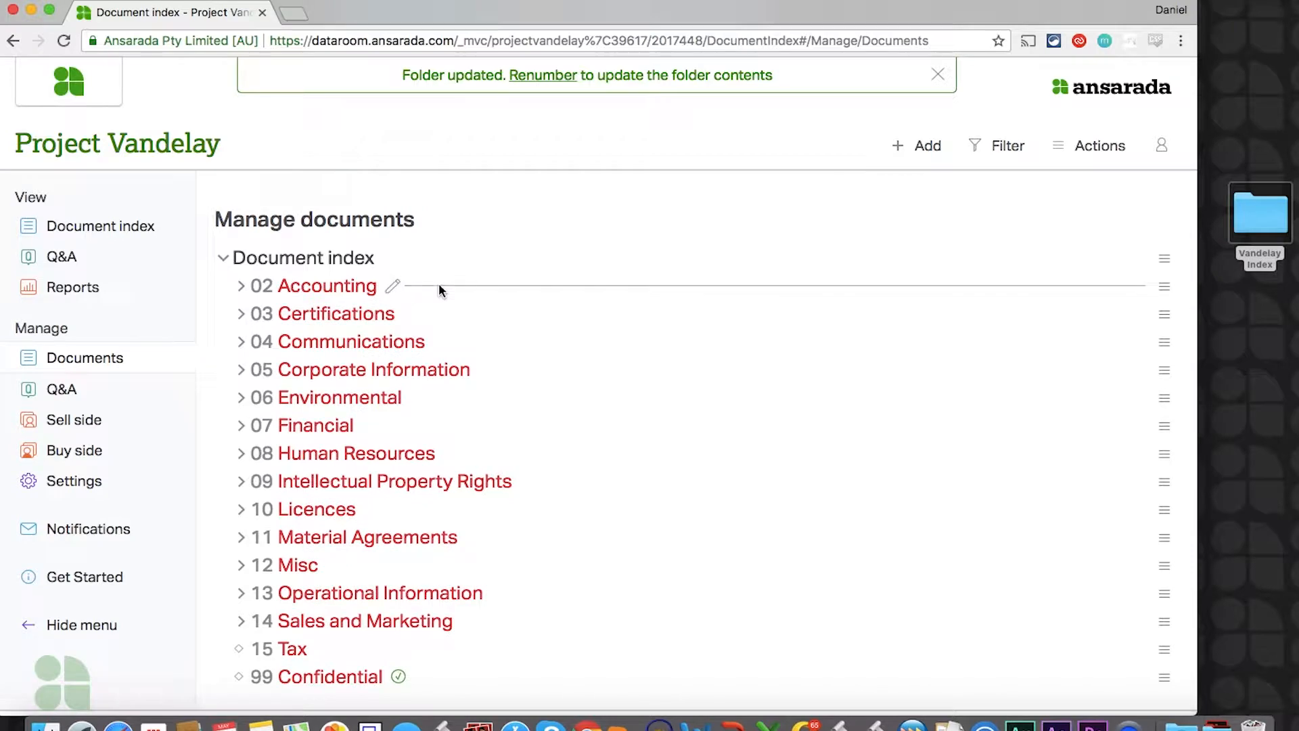
click(939, 74)
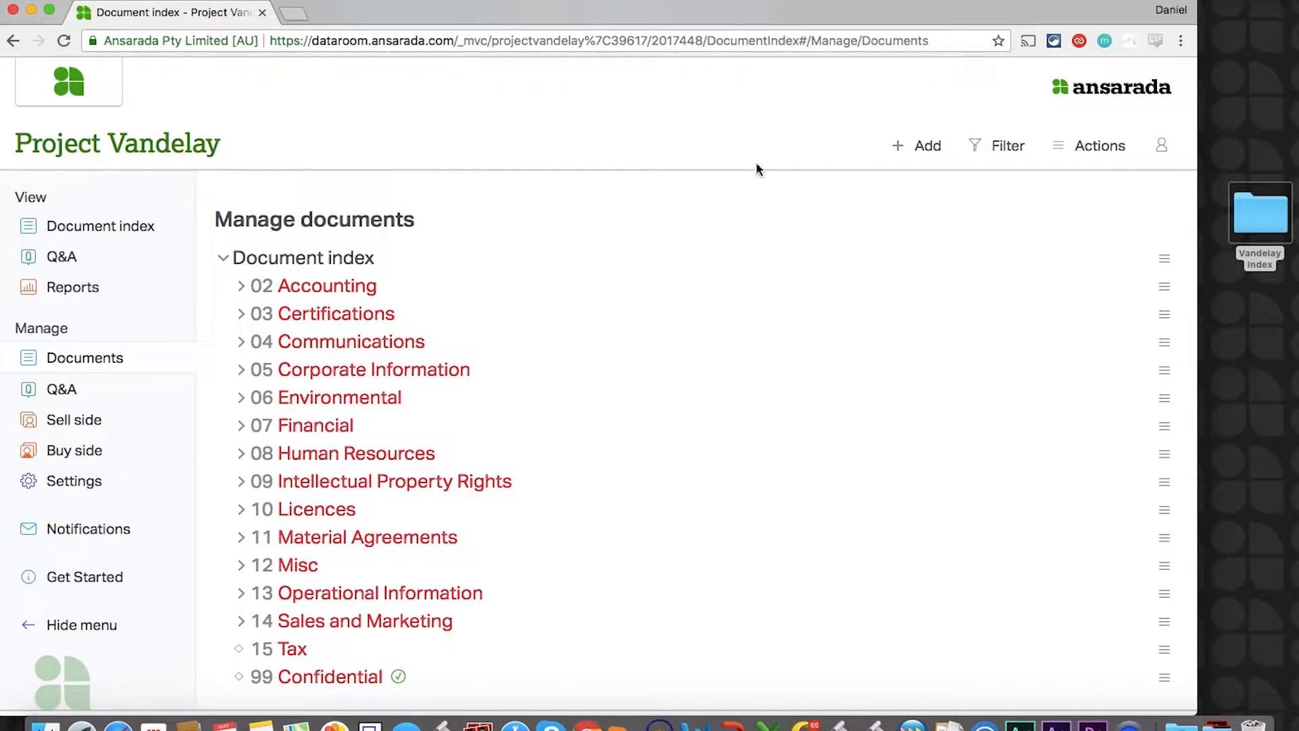
Move inline editing through the folder numbers and names from Accounting down to Environmental, leaving the editing without saving.
click(393, 287)
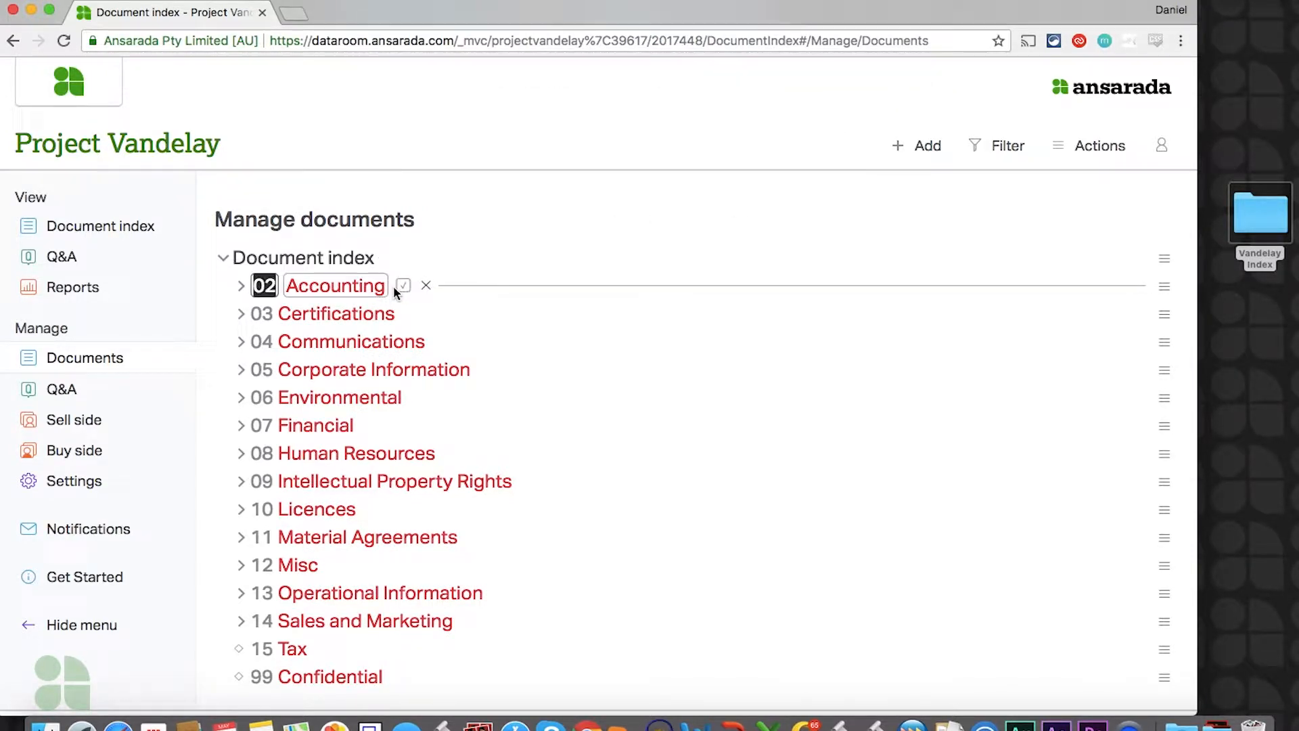
key(Right)
key(Down)
key(Down)
key(Down)
key(Right)
key(Tab)
key(Down)
key(Down)
key(Down)
key(Up)
key(Up)
key(shift+Tab)
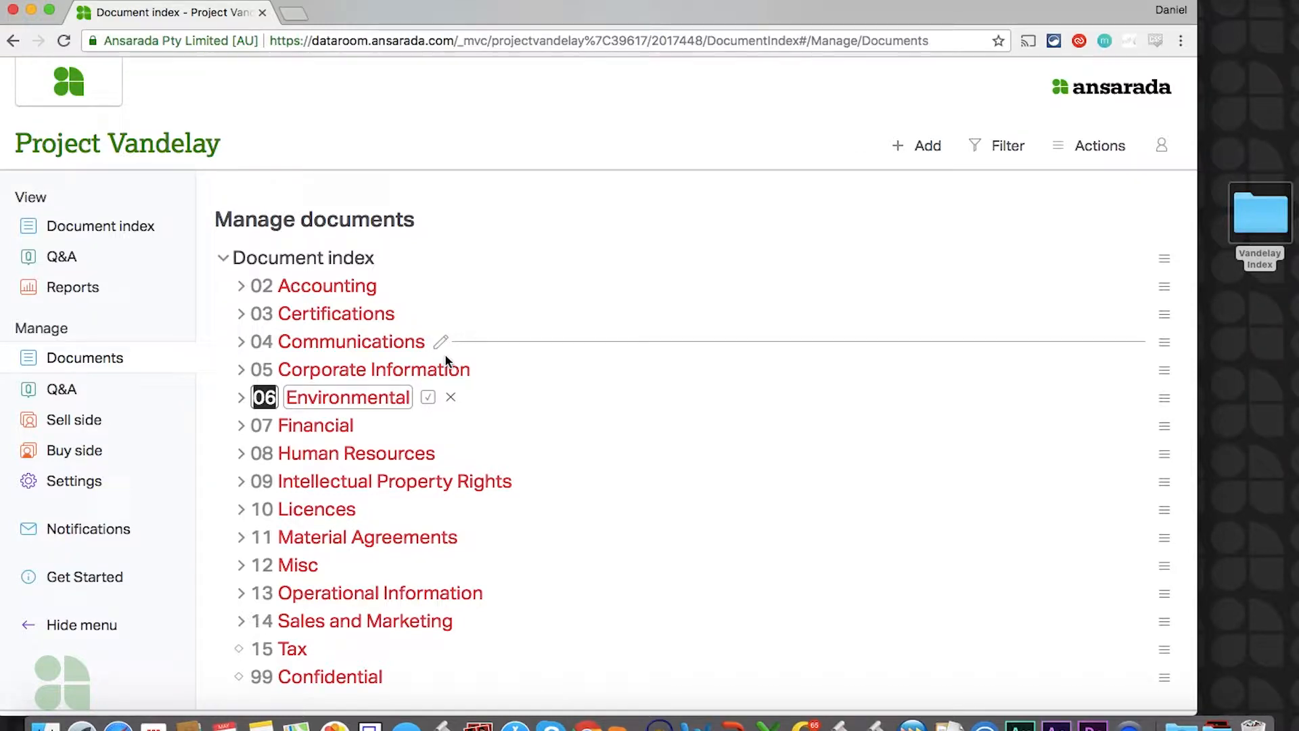
click(451, 397)
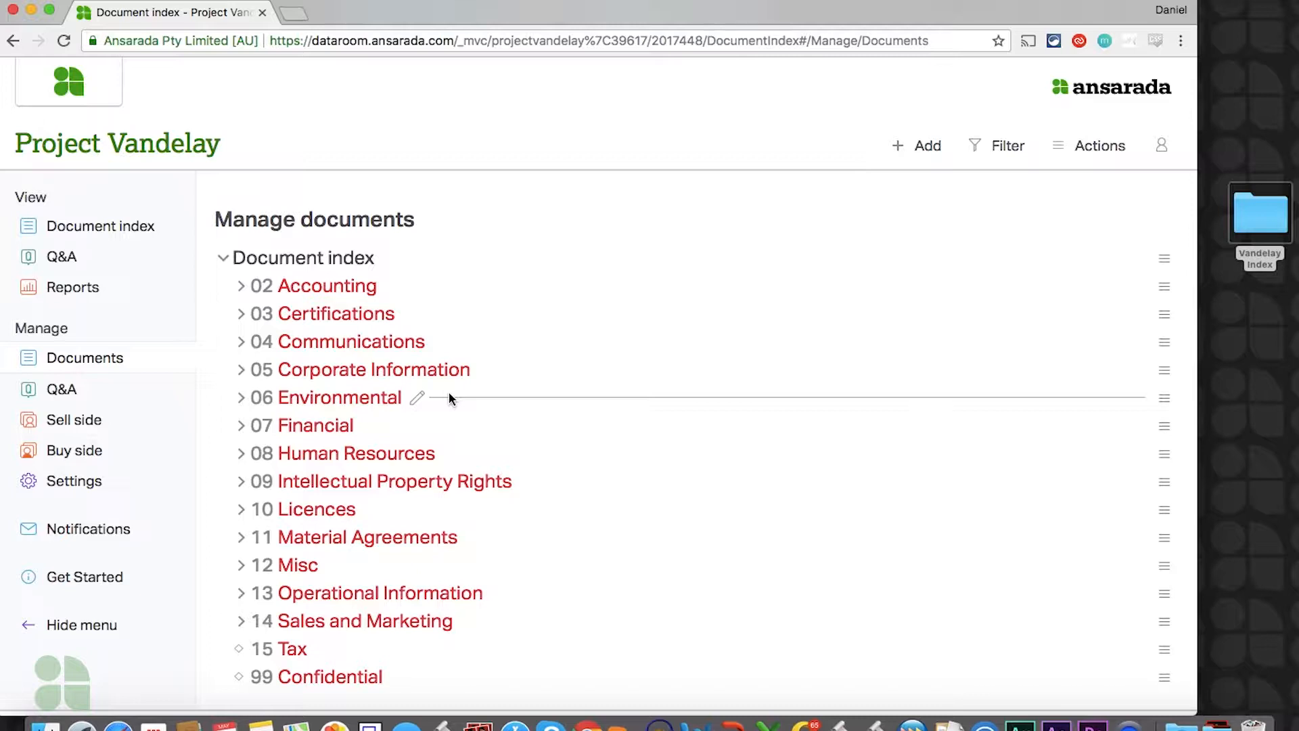
Move the 99 Confidential folder into the Tax folder and confirm the new parent.
drag(362, 676, 319, 553)
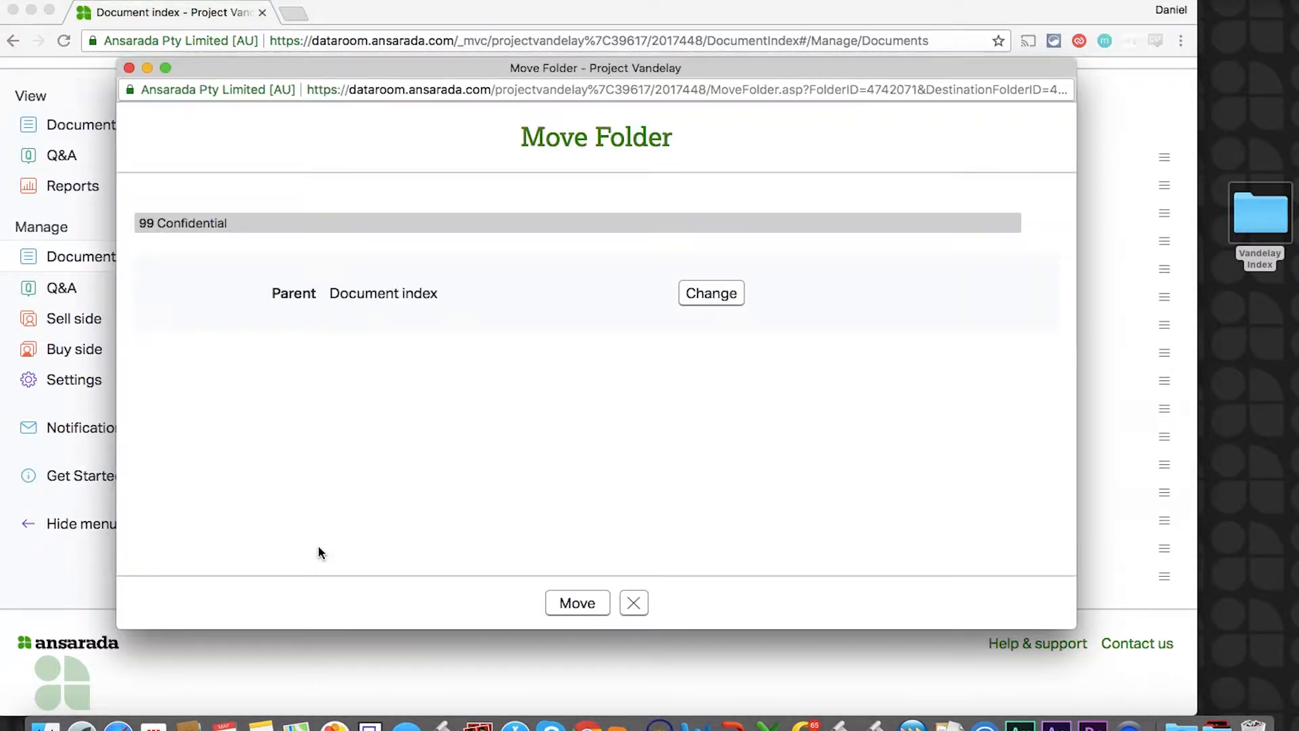
click(573, 601)
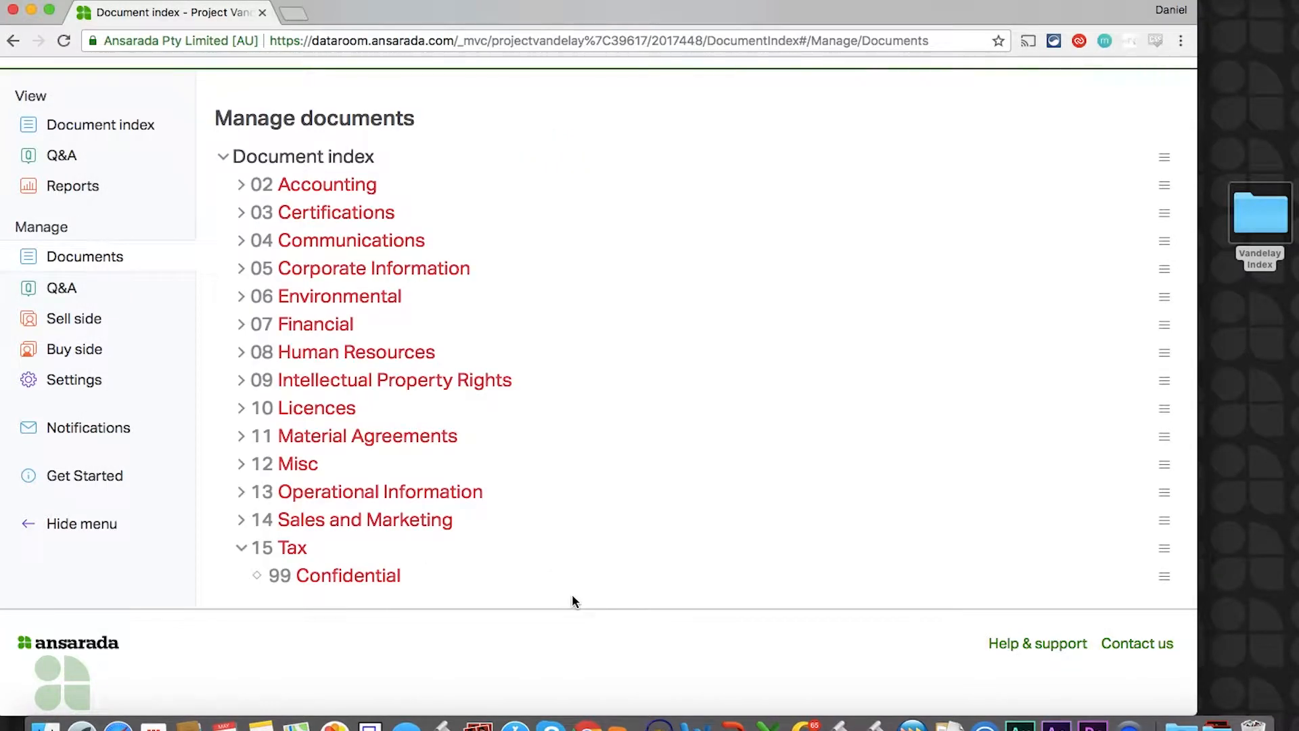
Batch move the Communications and Corporate Information folders with contents into Tax, applying the security settings from the destination folder.
scroll(571, 601, up, 3)
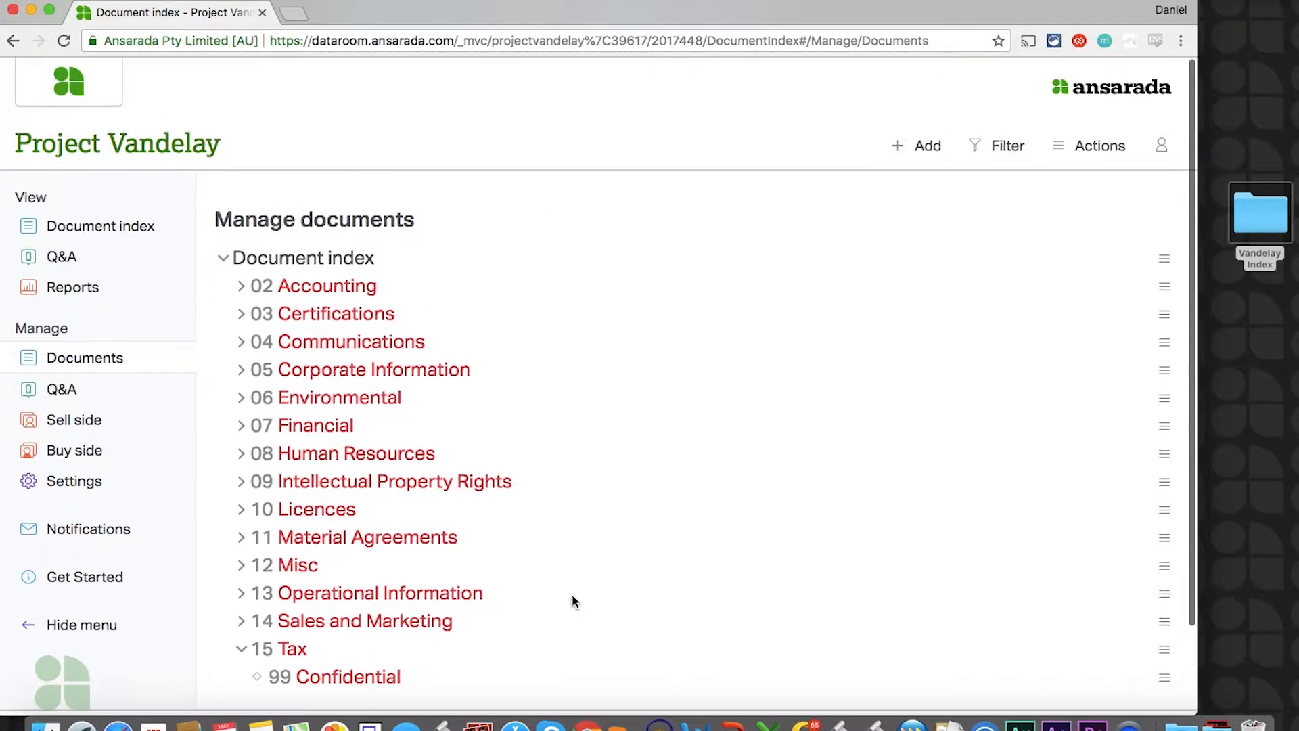
click(1063, 157)
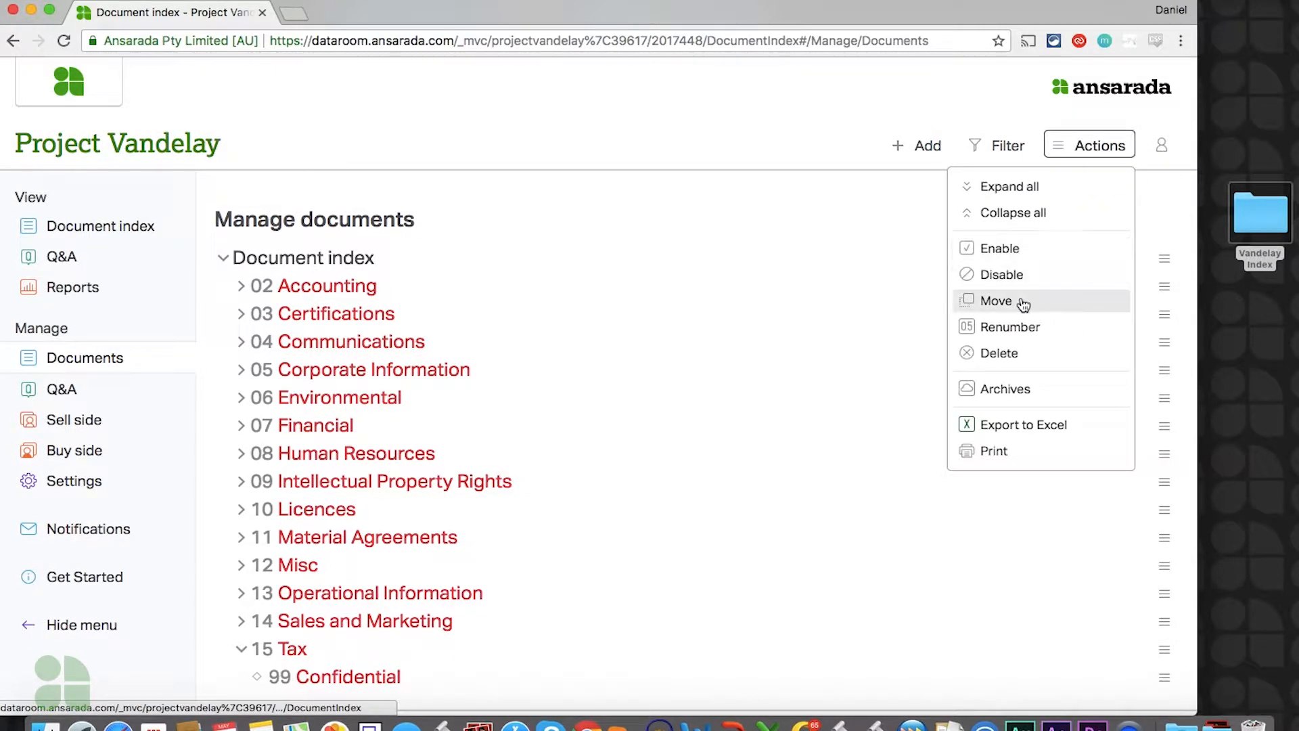
click(985, 300)
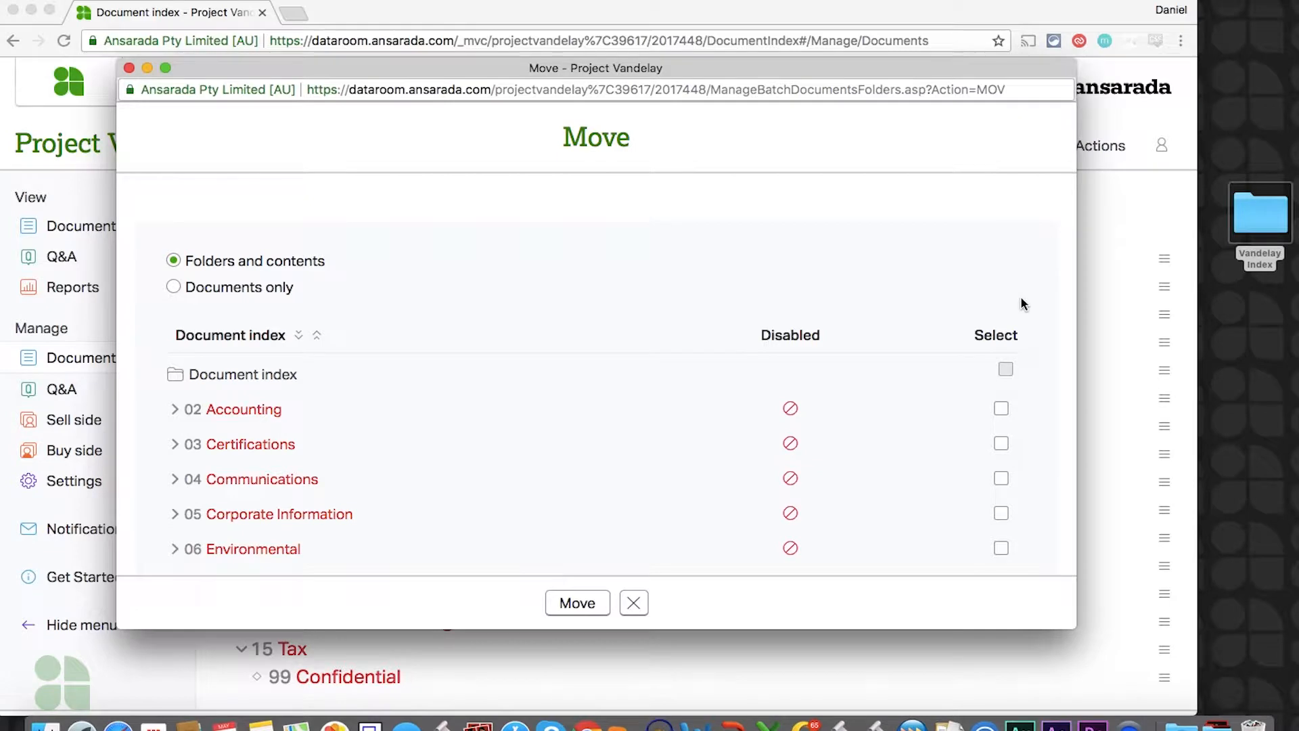
scroll(1022, 302, down, 5)
click(1000, 313)
click(1001, 348)
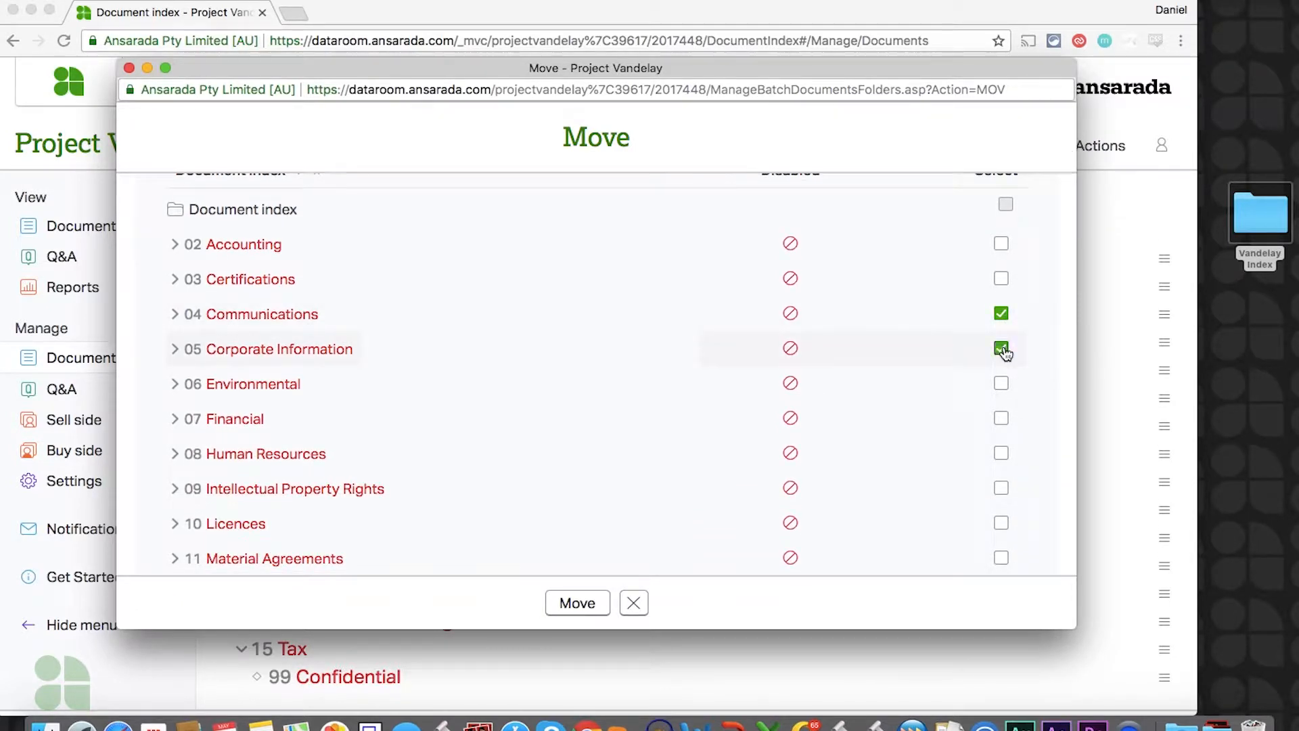
scroll(1004, 350, down, 12)
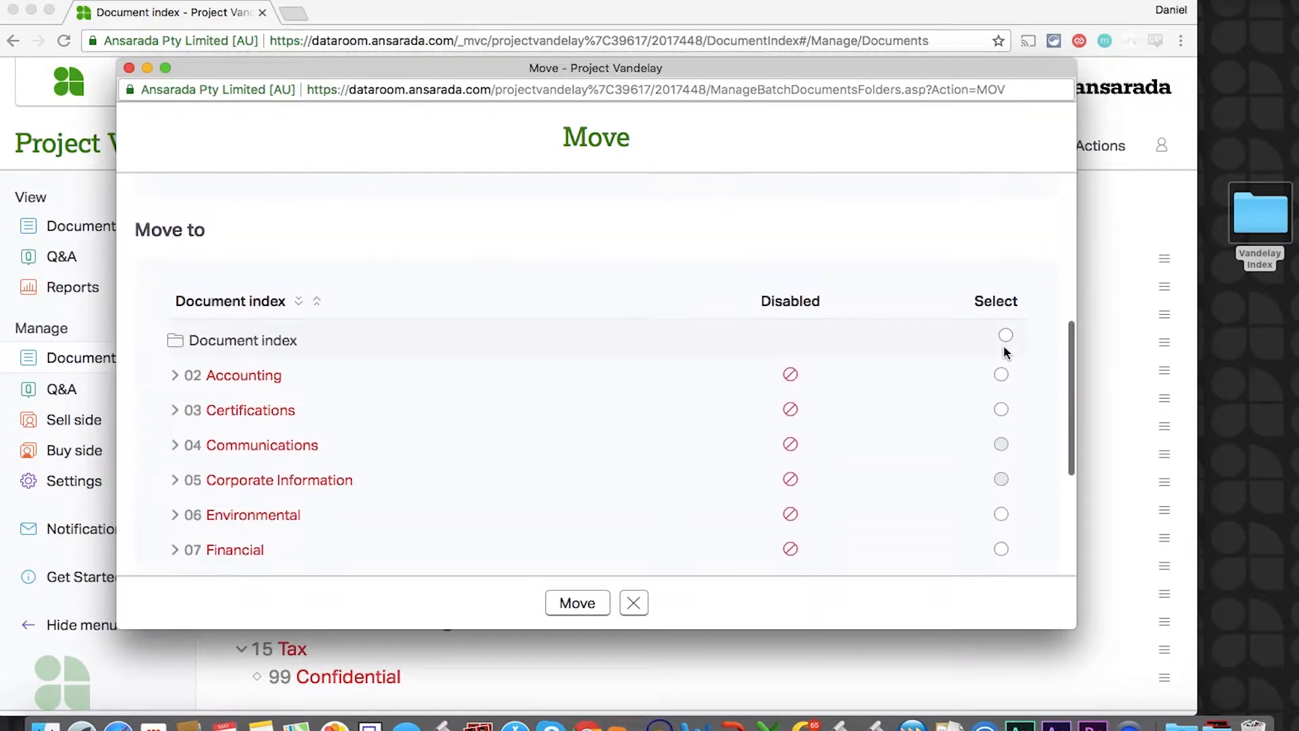
scroll(1003, 350, down, 3)
click(1000, 501)
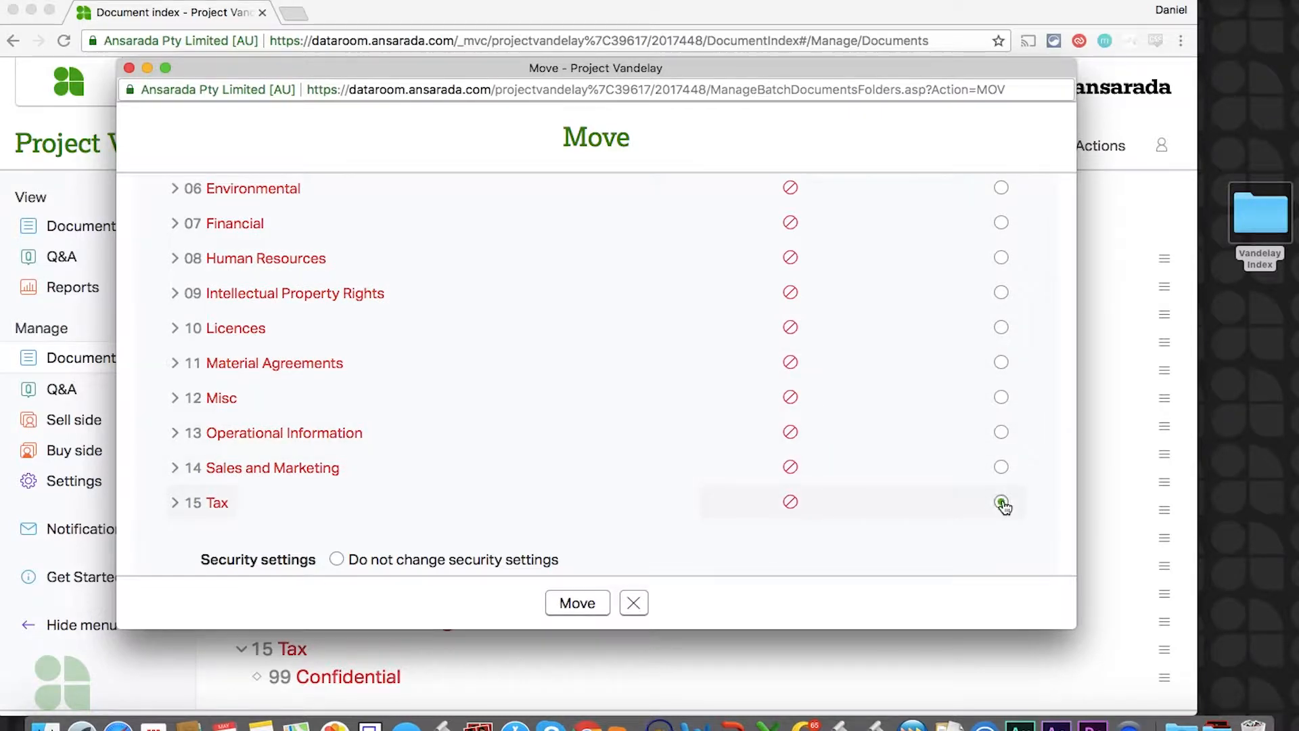
scroll(932, 533, down, 3)
scroll(932, 533, down, 2)
click(337, 410)
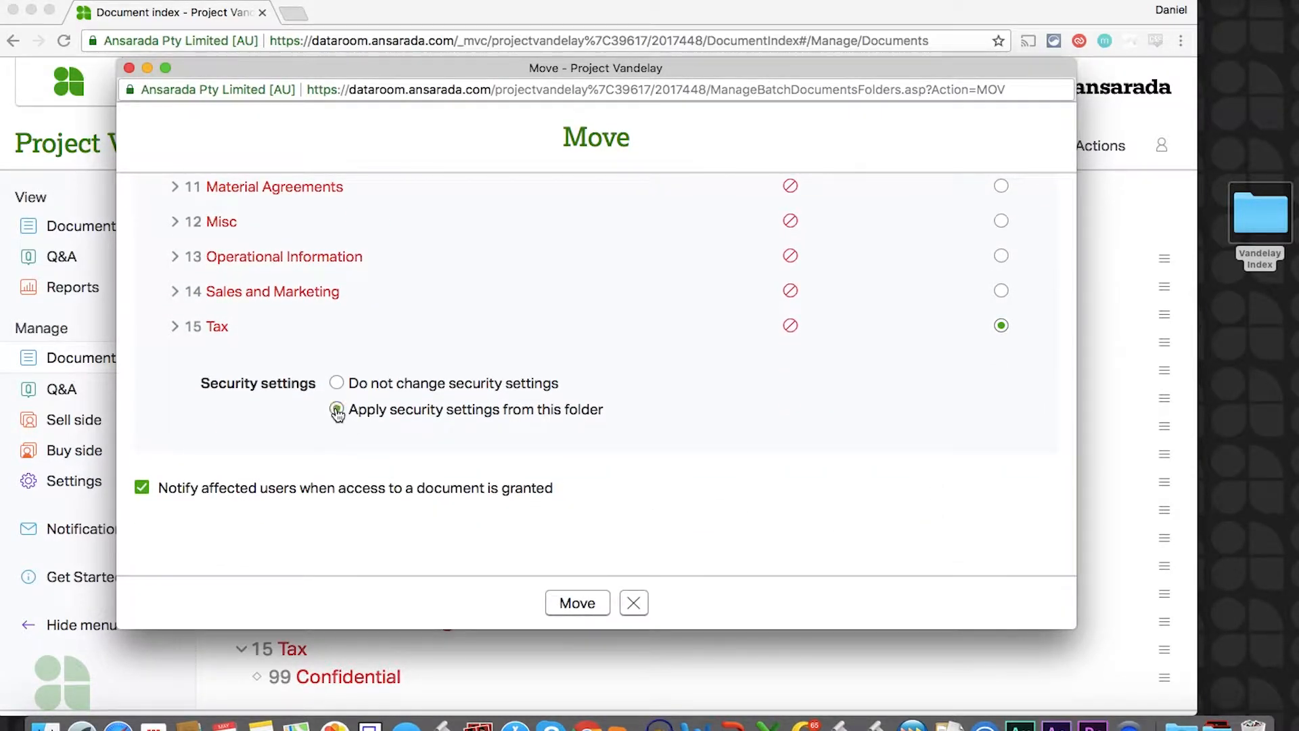
click(577, 602)
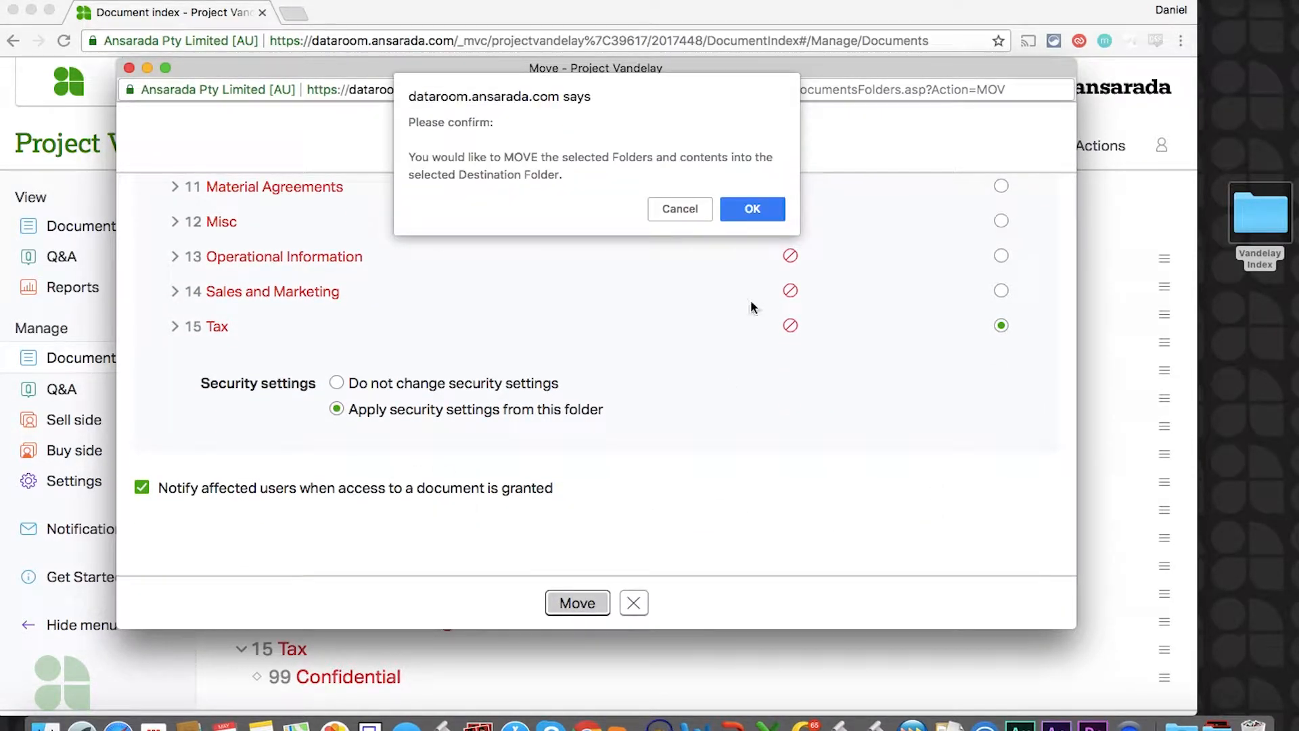
click(752, 210)
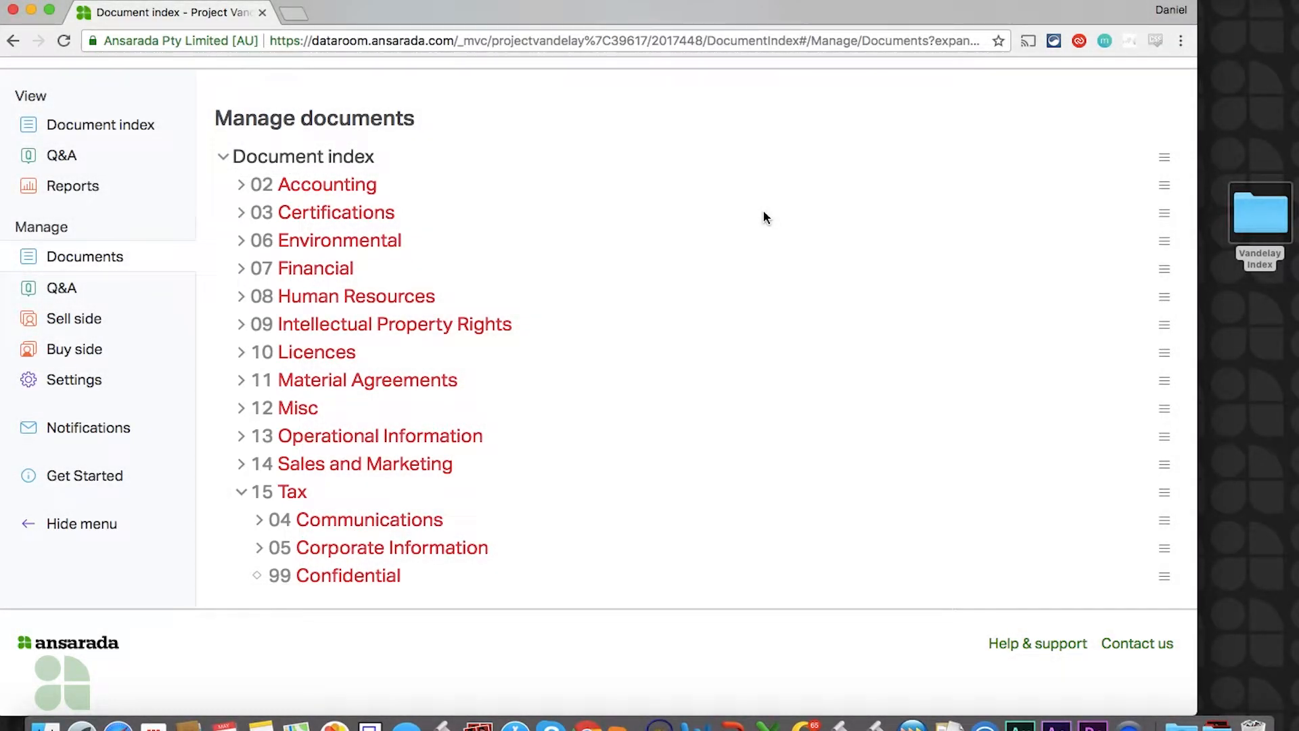
Open batch renumbering, read the Adjust padding help through to the end, and close the help.
scroll(763, 217, up, 3)
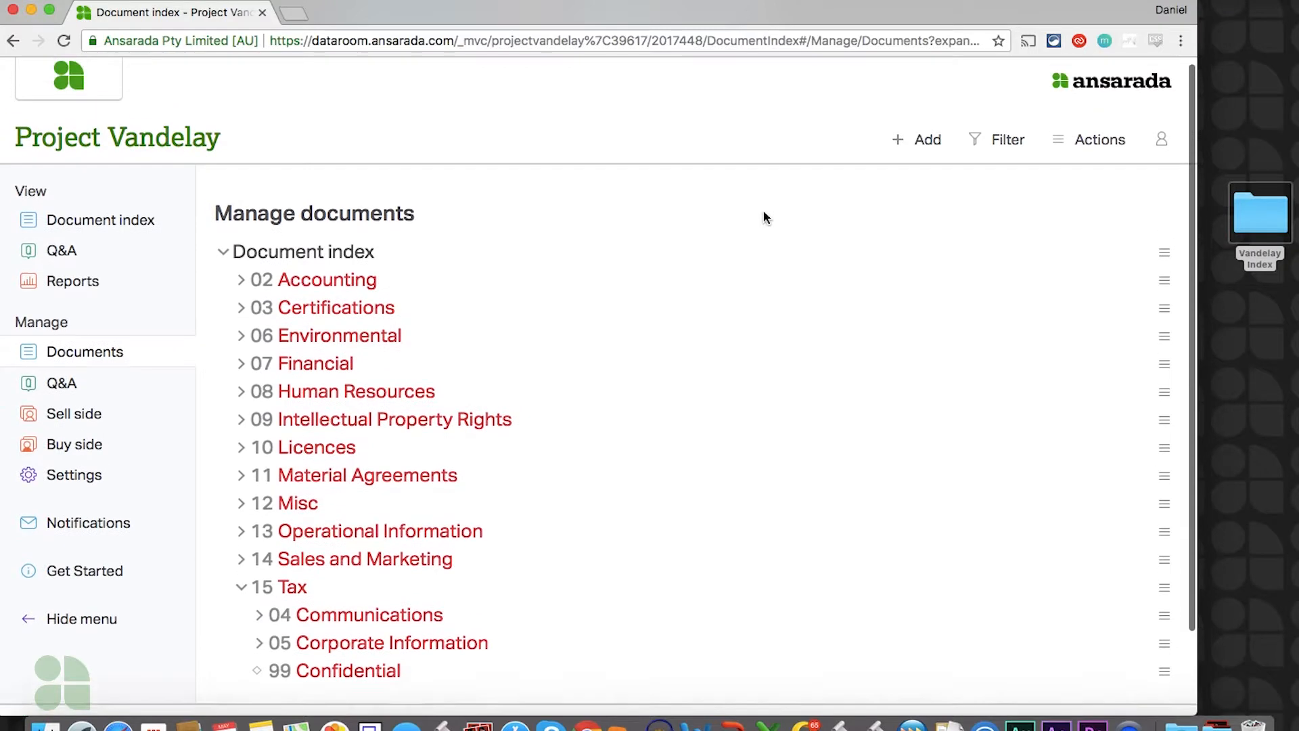
click(1063, 149)
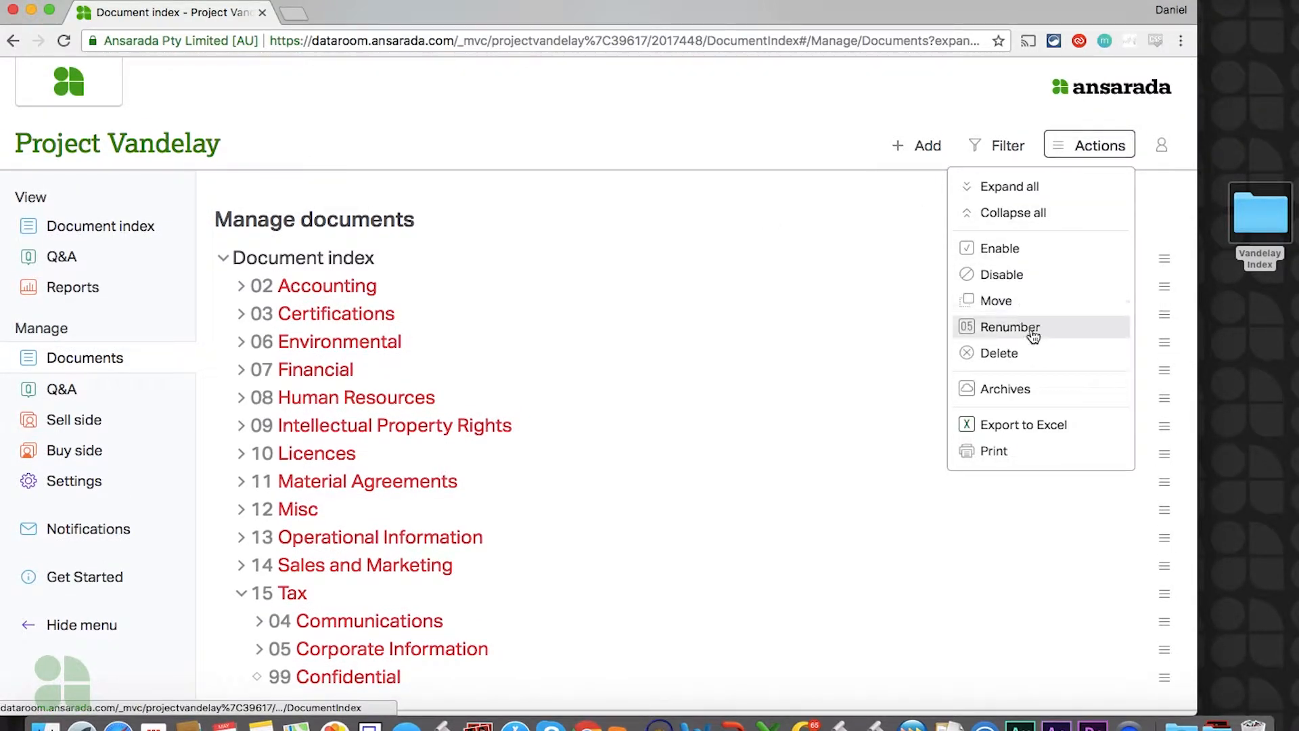
click(1032, 330)
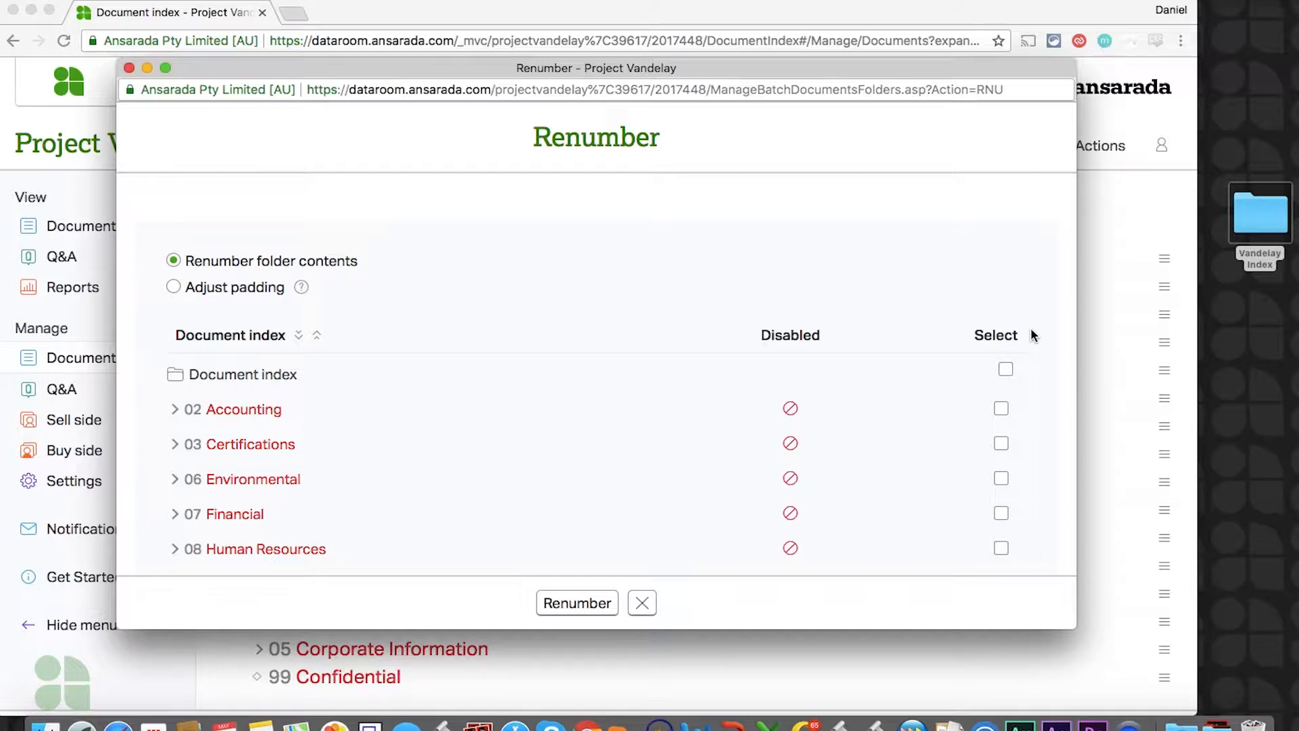
click(301, 288)
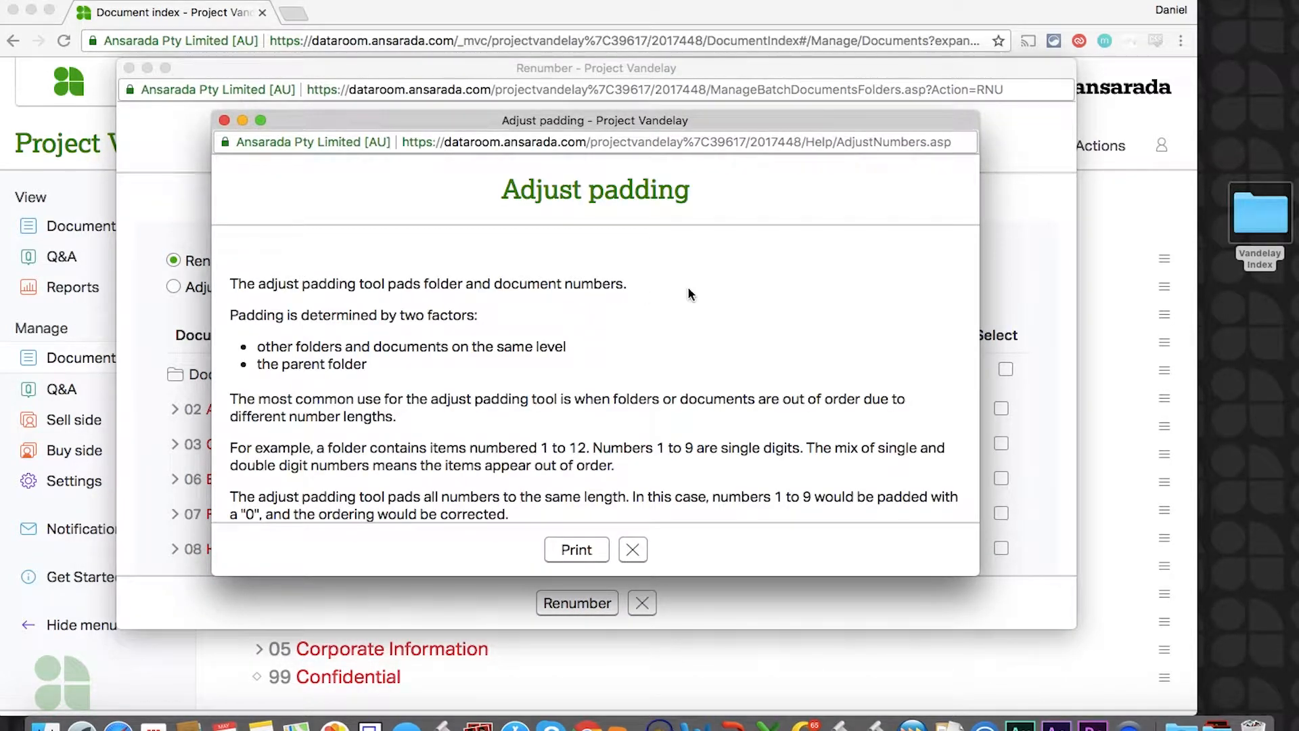
scroll(688, 287, down, 3)
scroll(689, 293, down, 5)
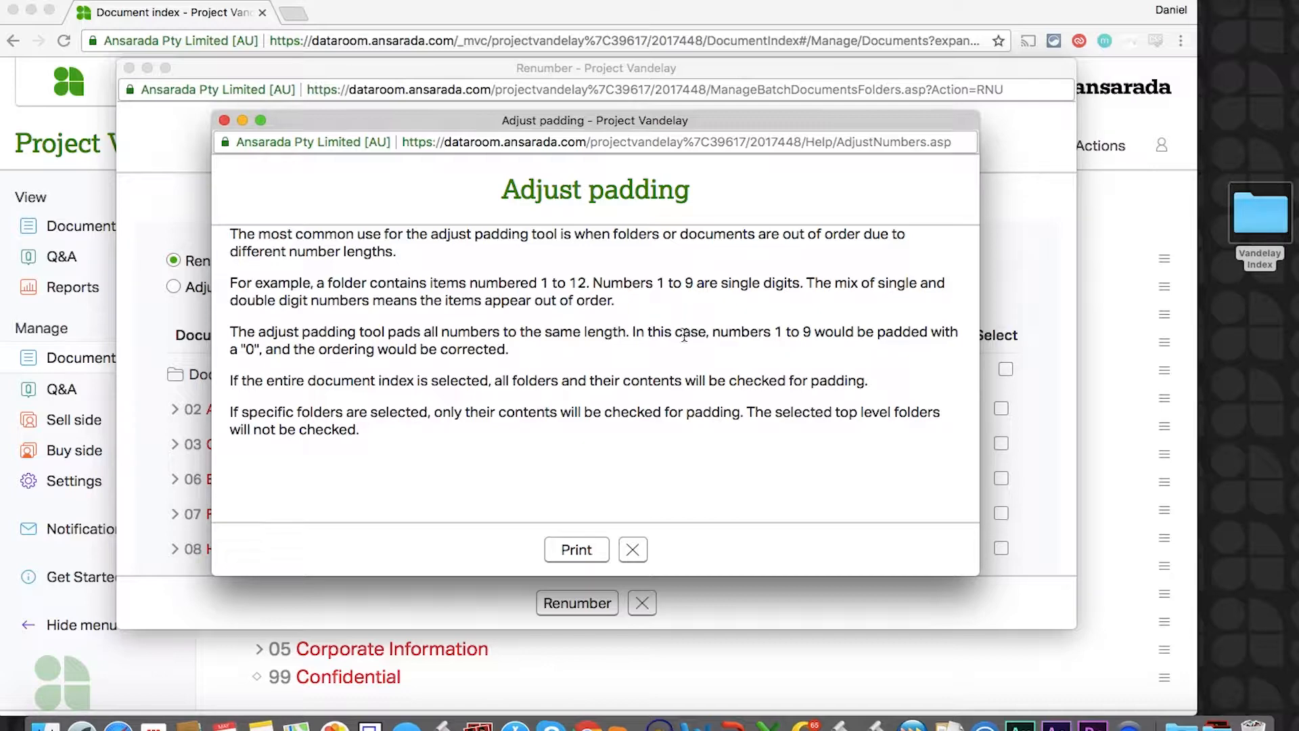
click(633, 550)
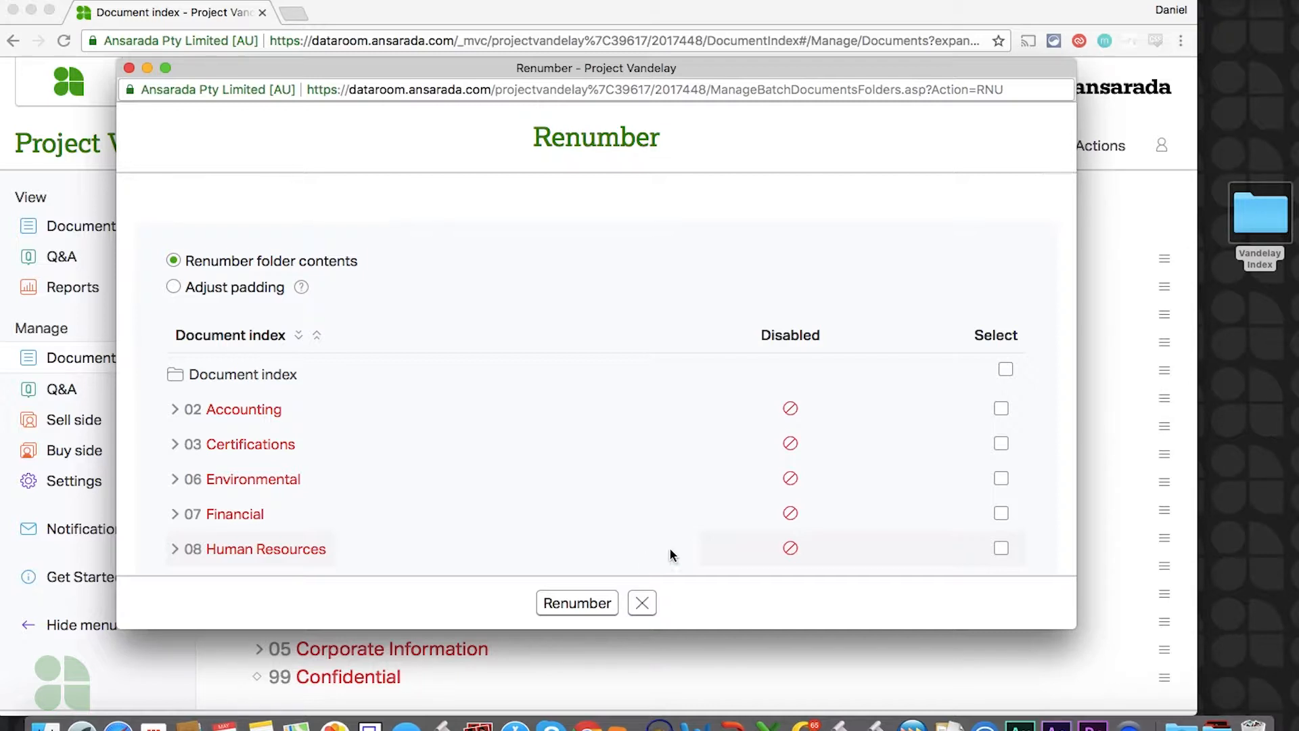
Select the entire document index for renumbering folder contents and bring up the renumbering settings.
click(1006, 372)
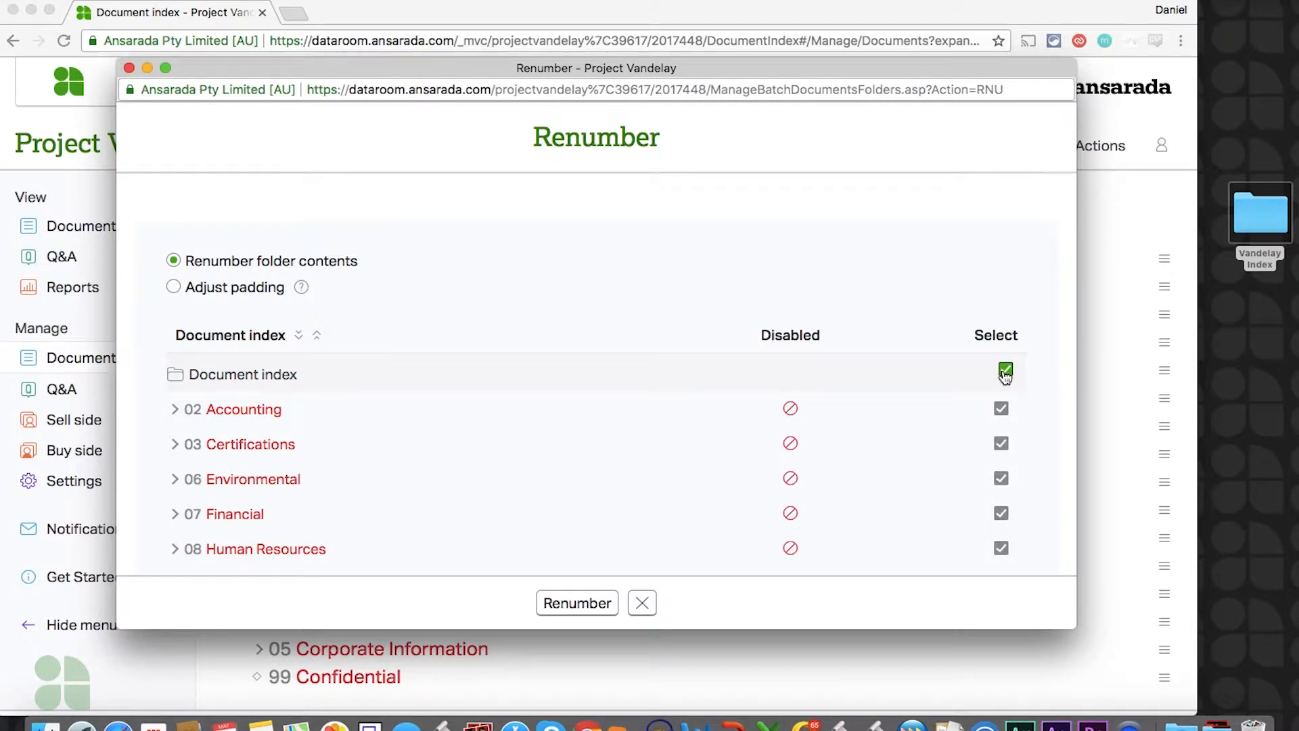
scroll(883, 387, down, 5)
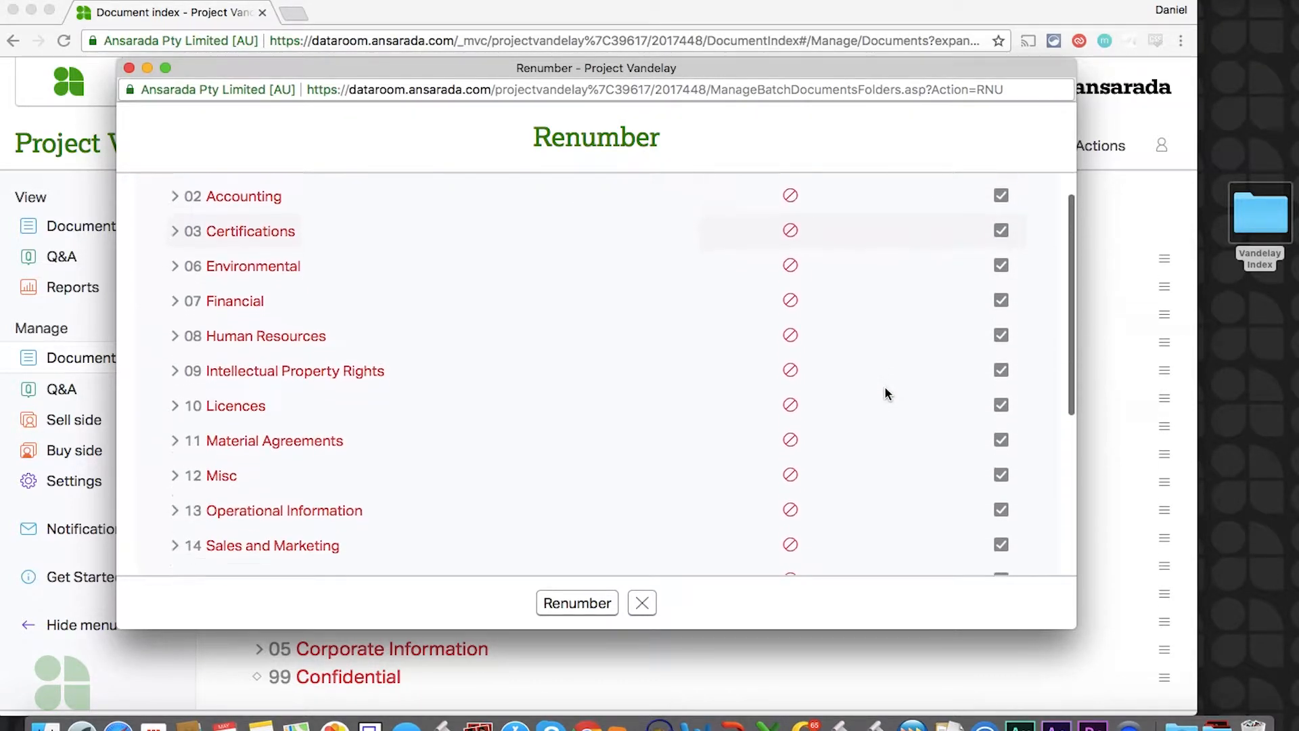
scroll(886, 394, down, 6)
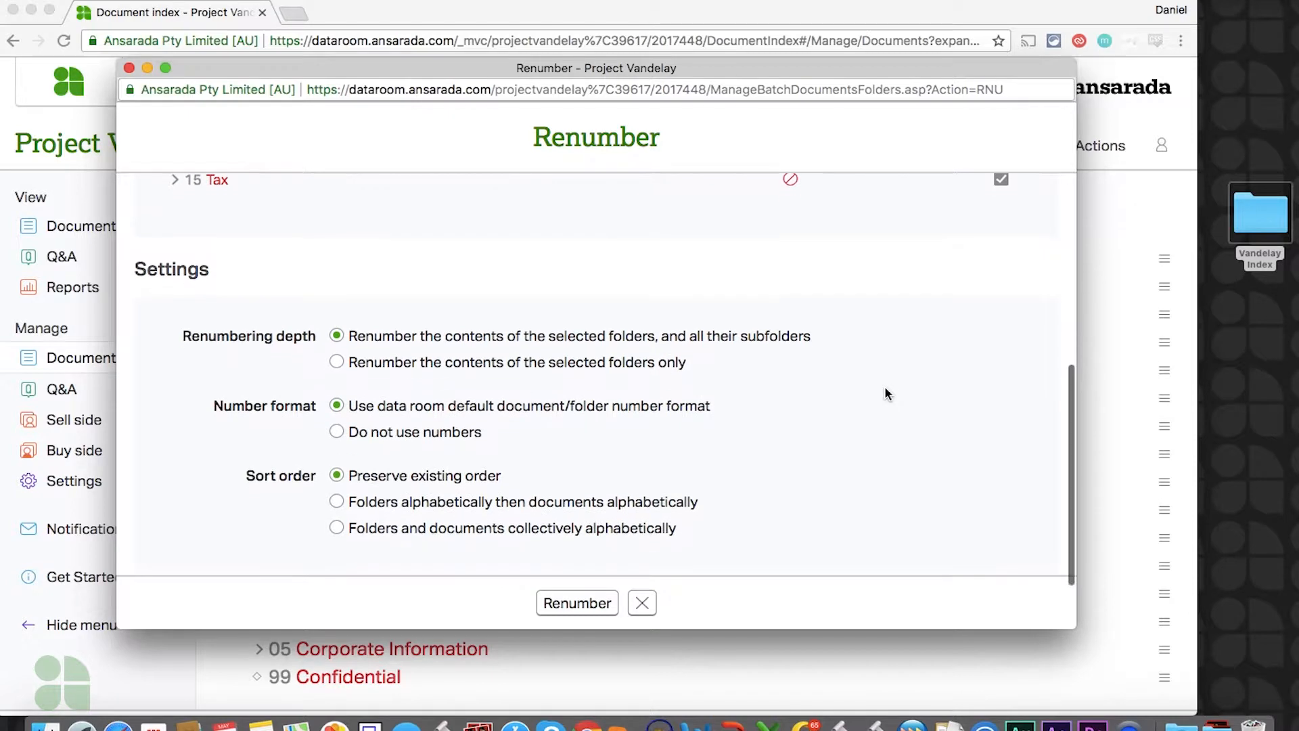
scroll(886, 394, down, 1)
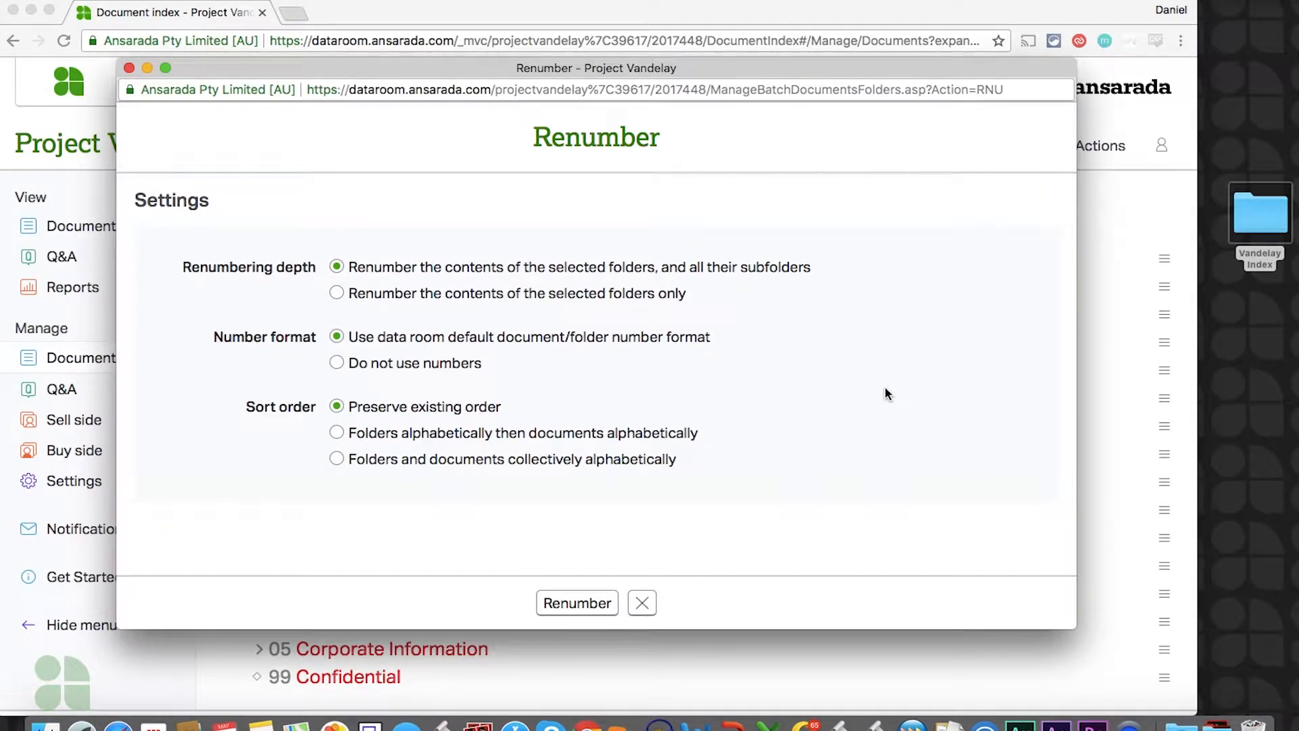
Try folders-then-documents alphabetical sorting, the Do not use numbers format, and renumbering the contents of the selected folders only.
click(337, 433)
click(337, 364)
scroll(338, 369, up, 2)
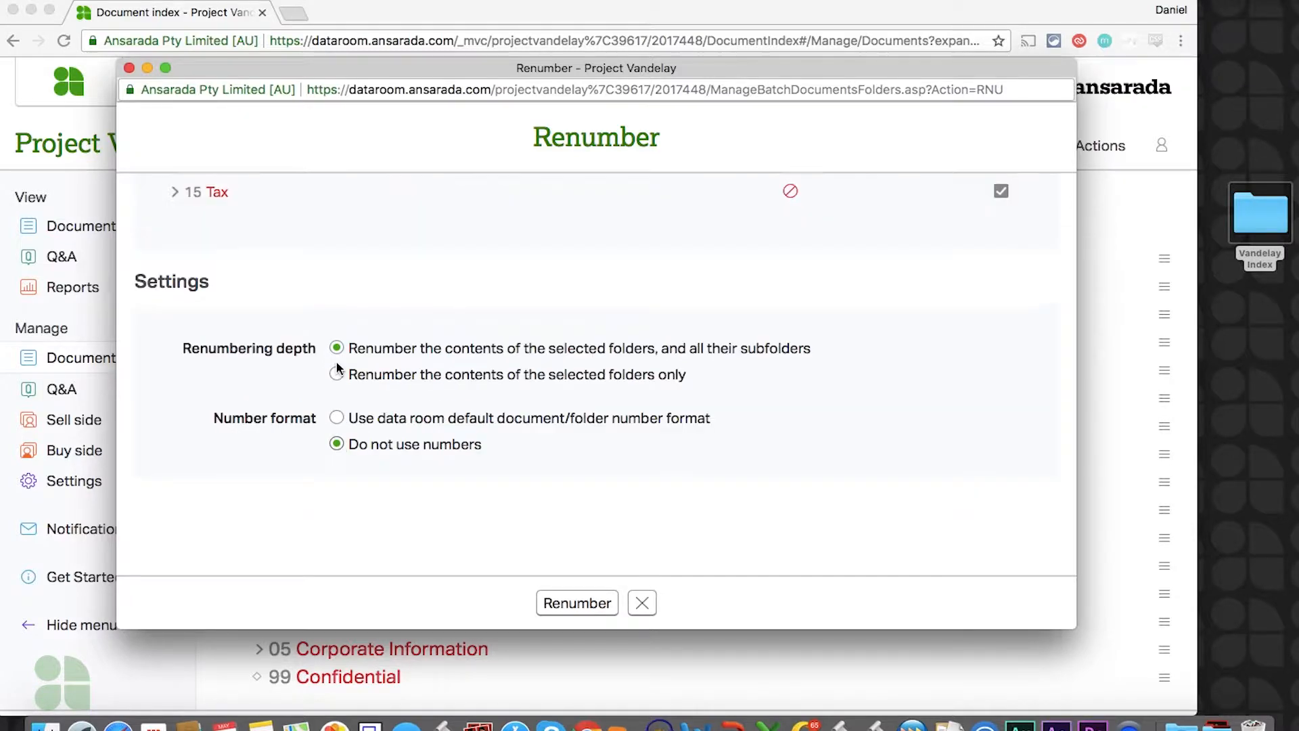
click(338, 376)
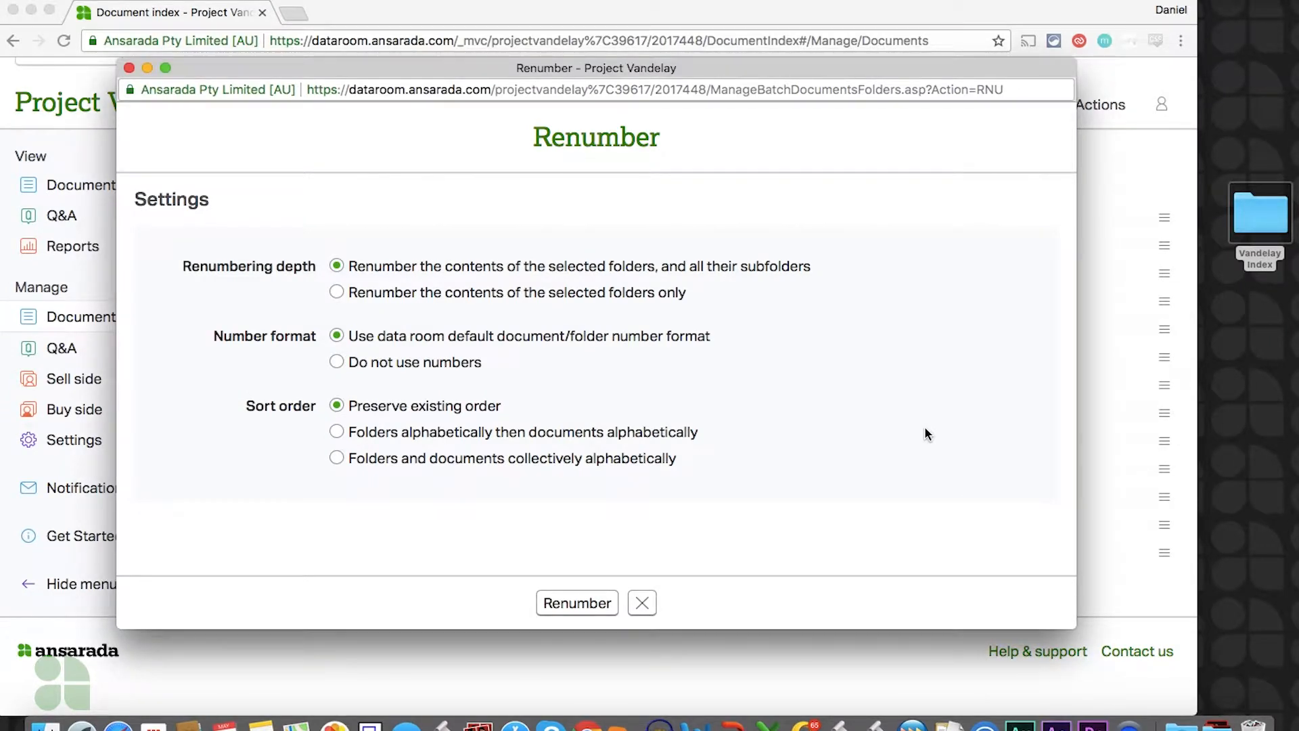
Renumber the selected folders' contents and all subfolders using the data room default number format, preserving the existing order.
click(577, 602)
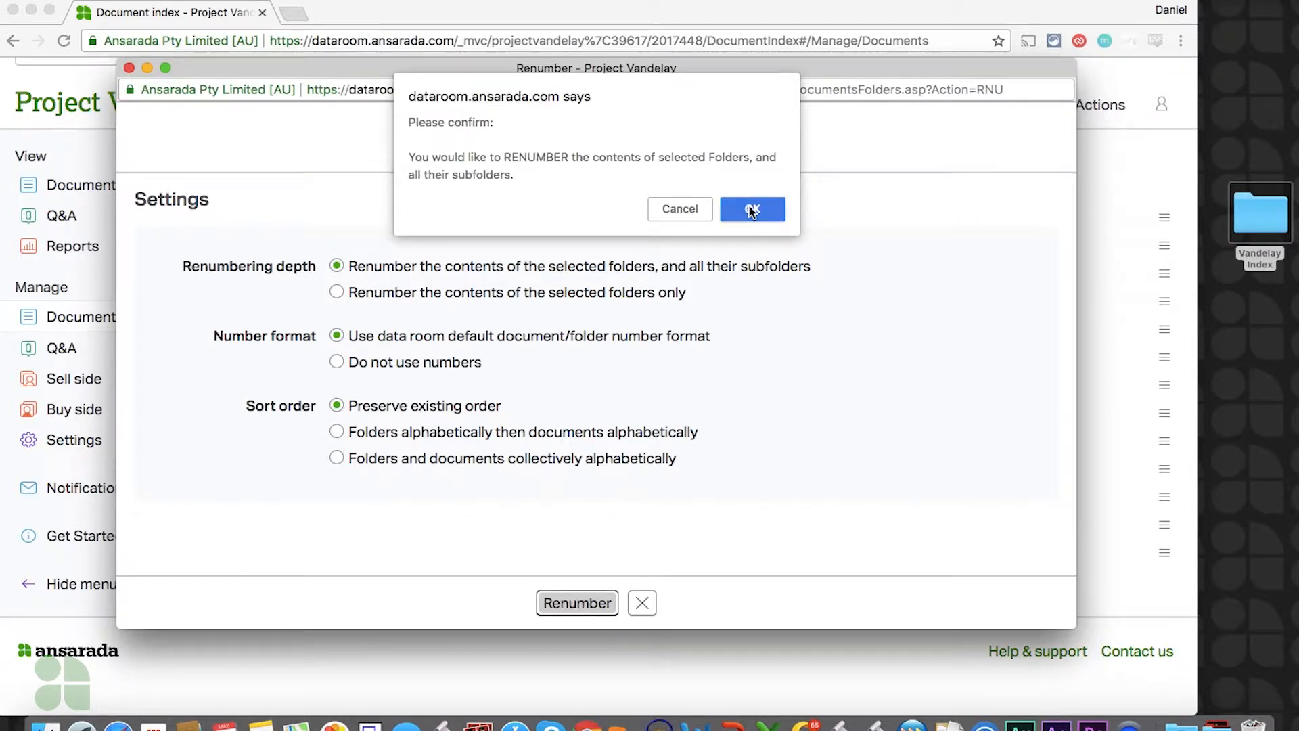
click(751, 209)
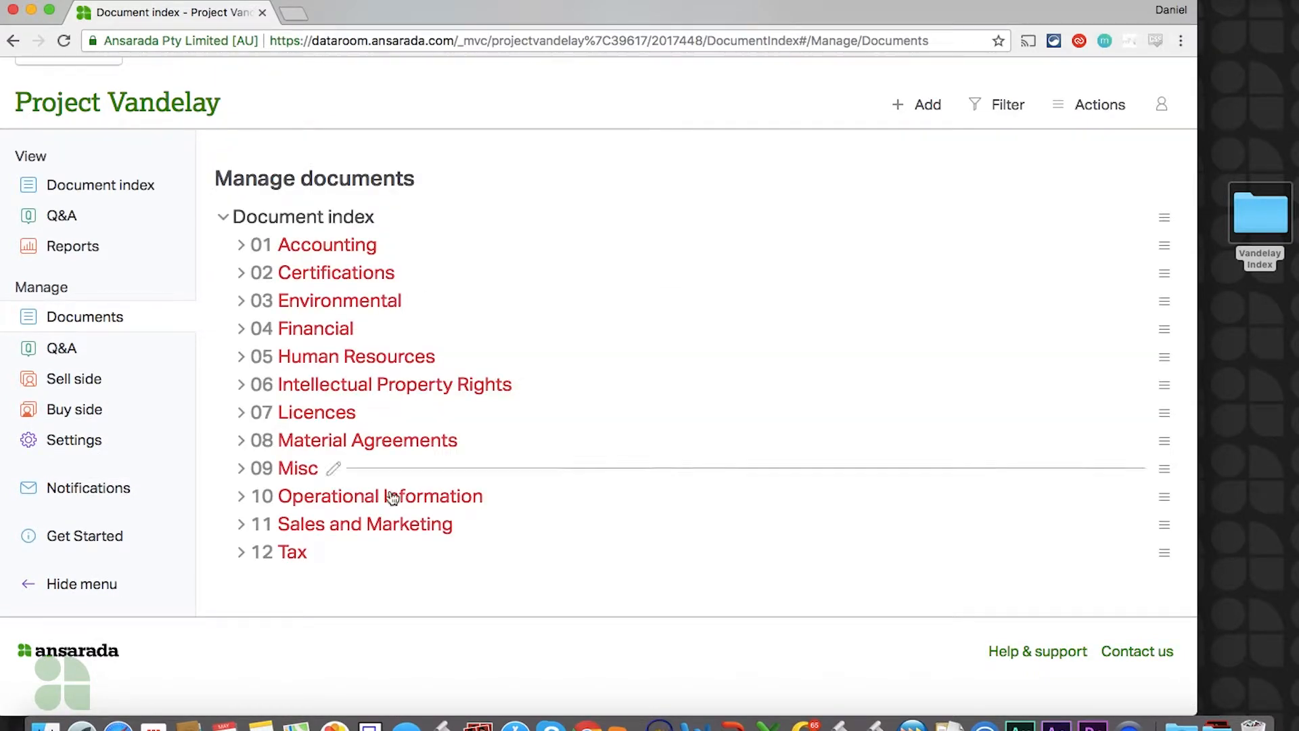
Expand the Tax folder and its Communications subfolder to check the numbering of their contents.
click(240, 552)
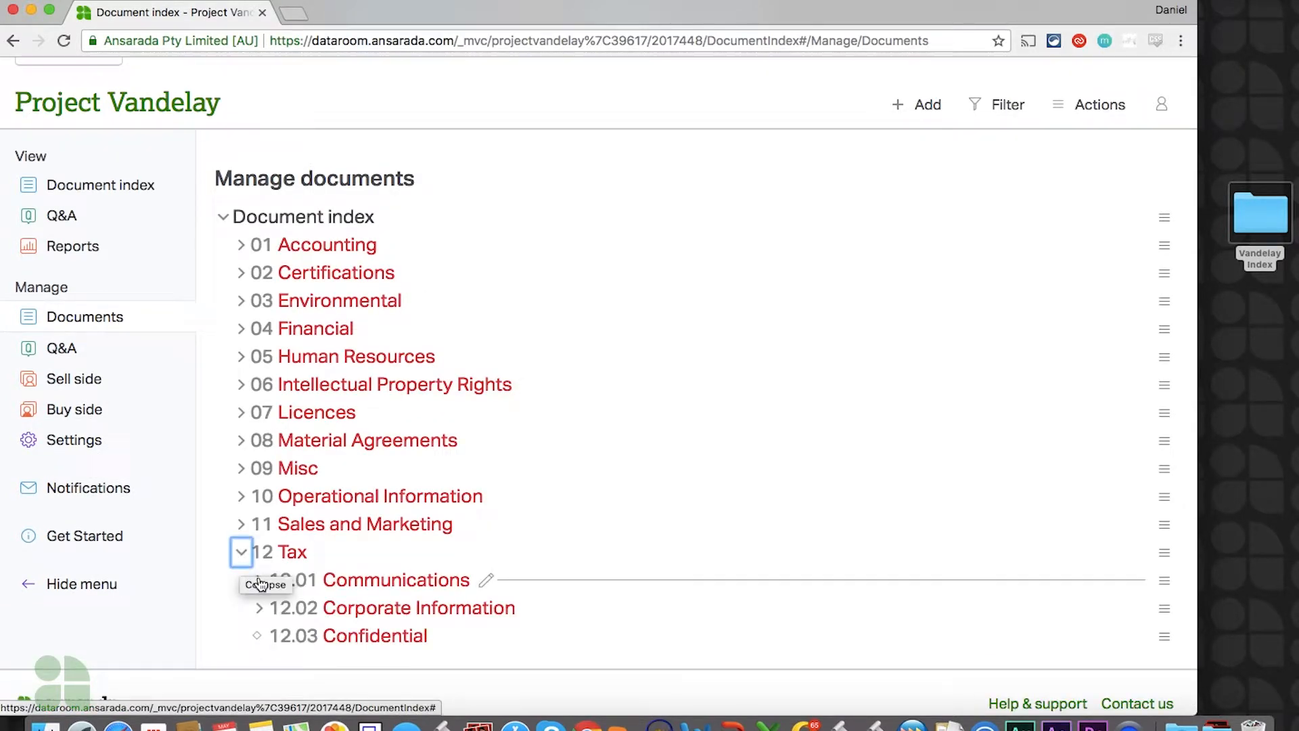
click(259, 581)
scroll(664, 589, down, 3)
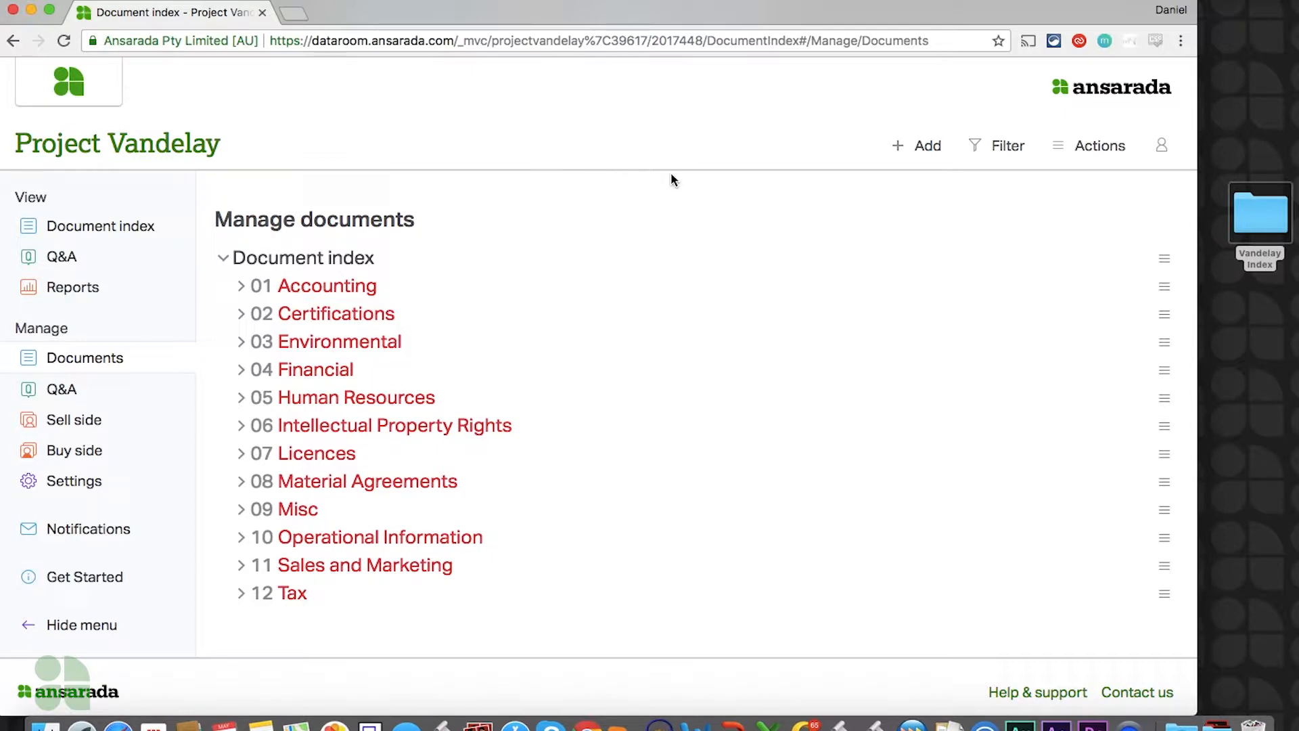
Try to enable the entire document index, toggling the option to notify affected users when document access is granted.
click(1061, 146)
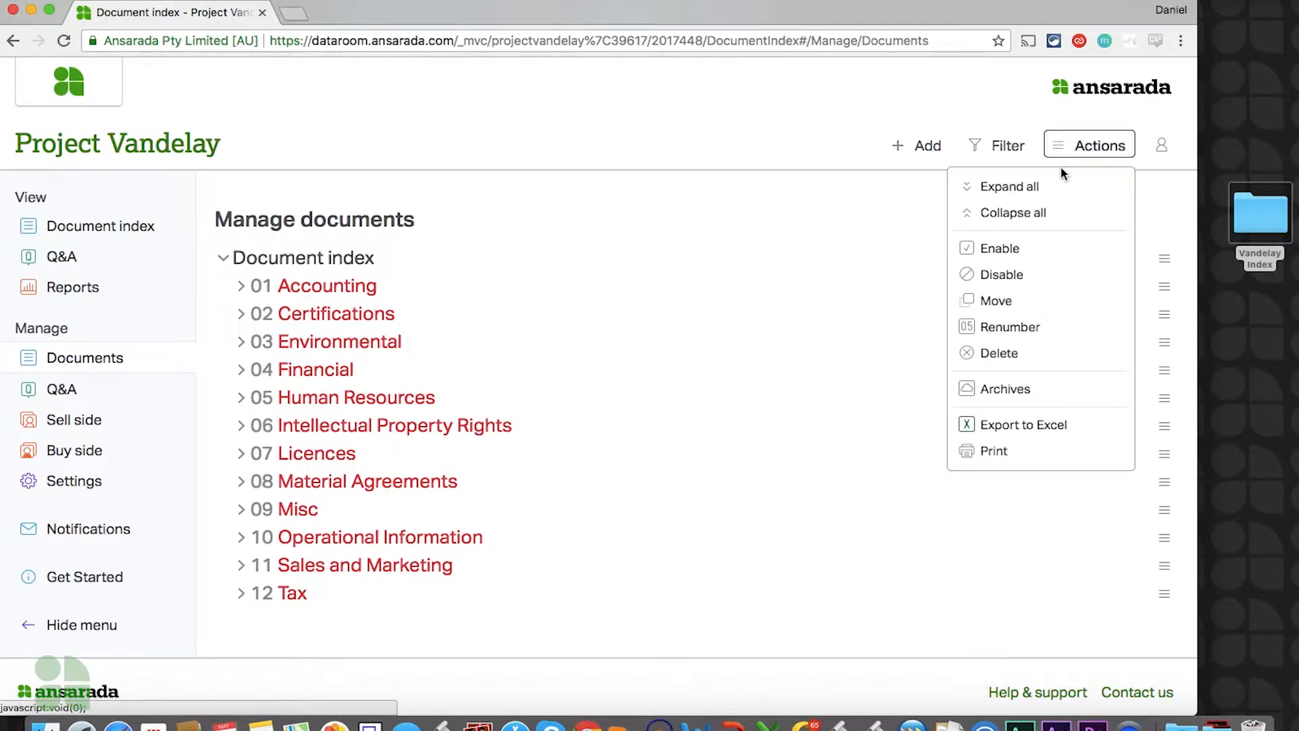
click(1054, 252)
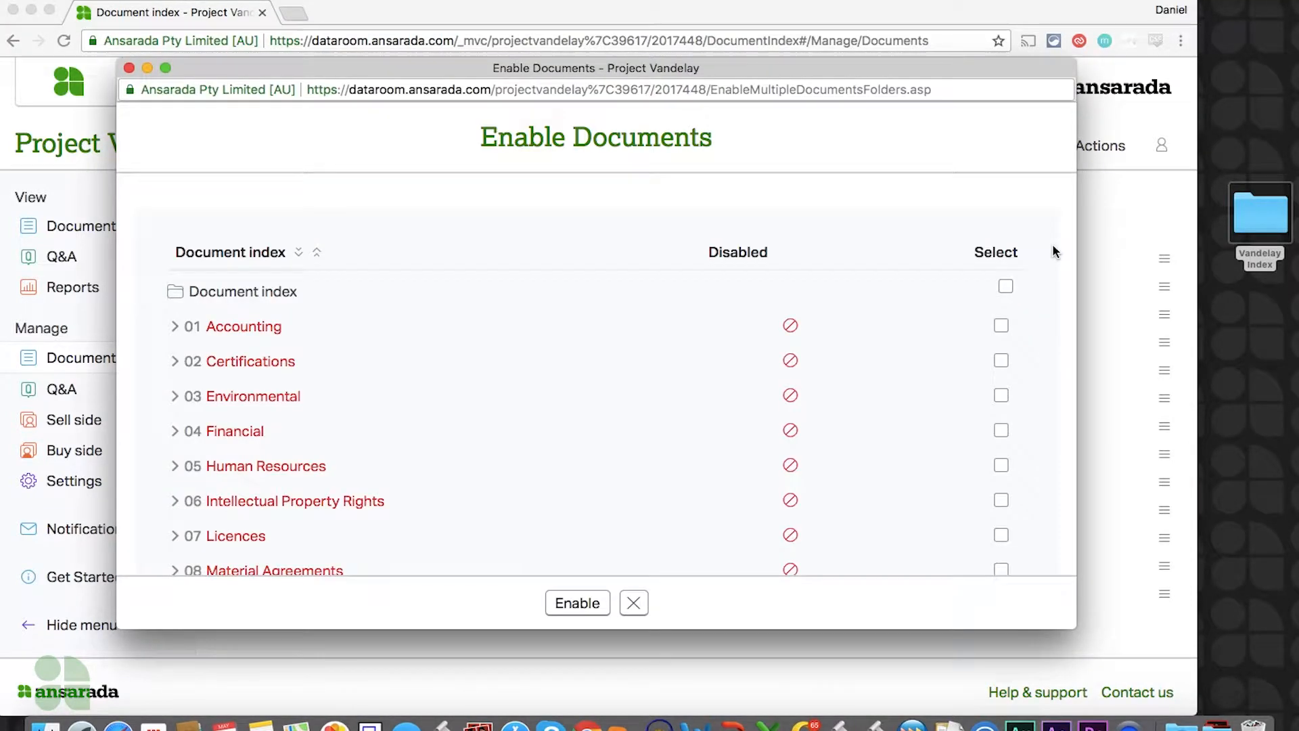
click(1006, 287)
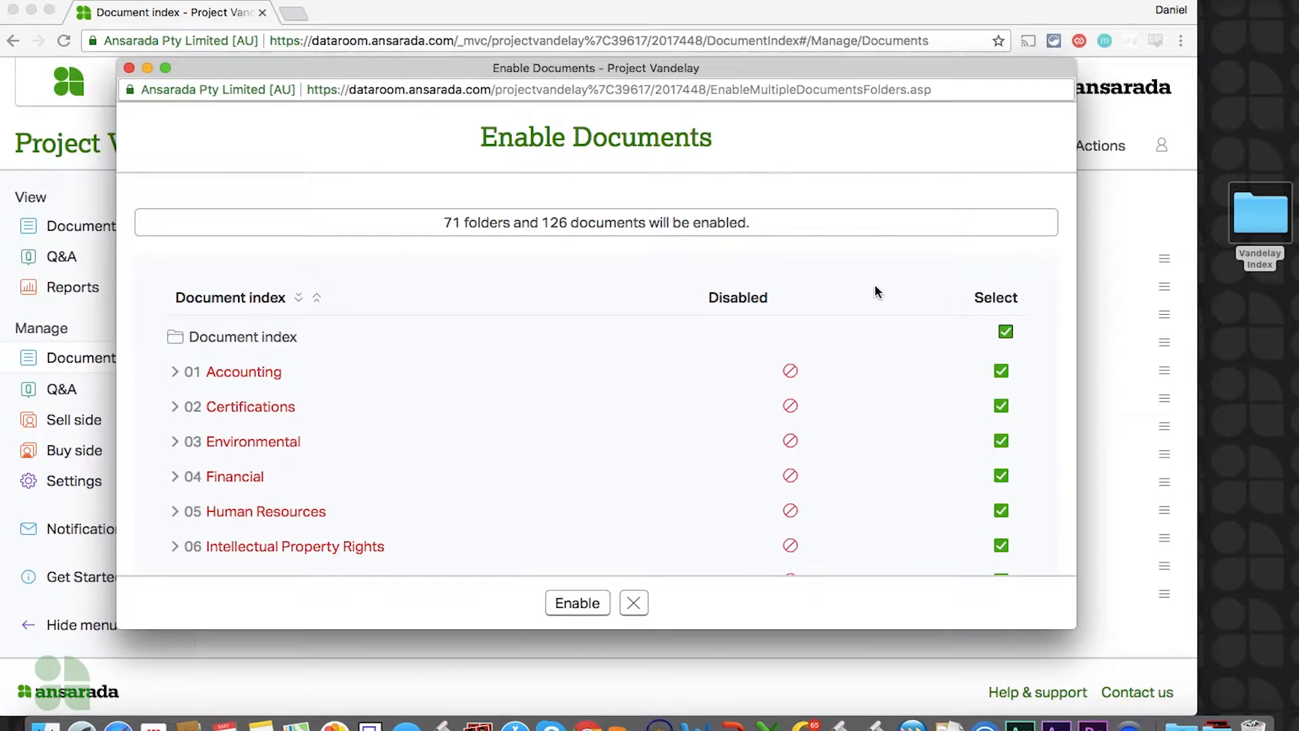
scroll(874, 291, down, 5)
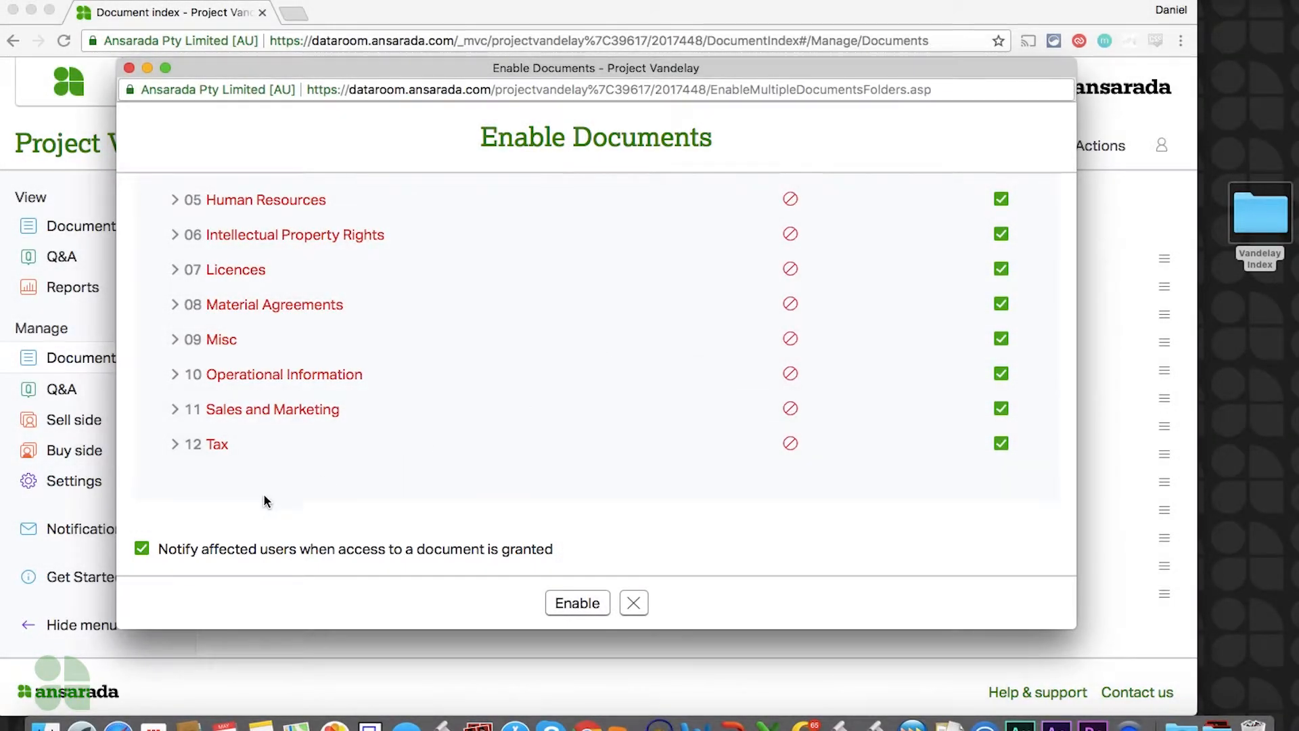
click(143, 550)
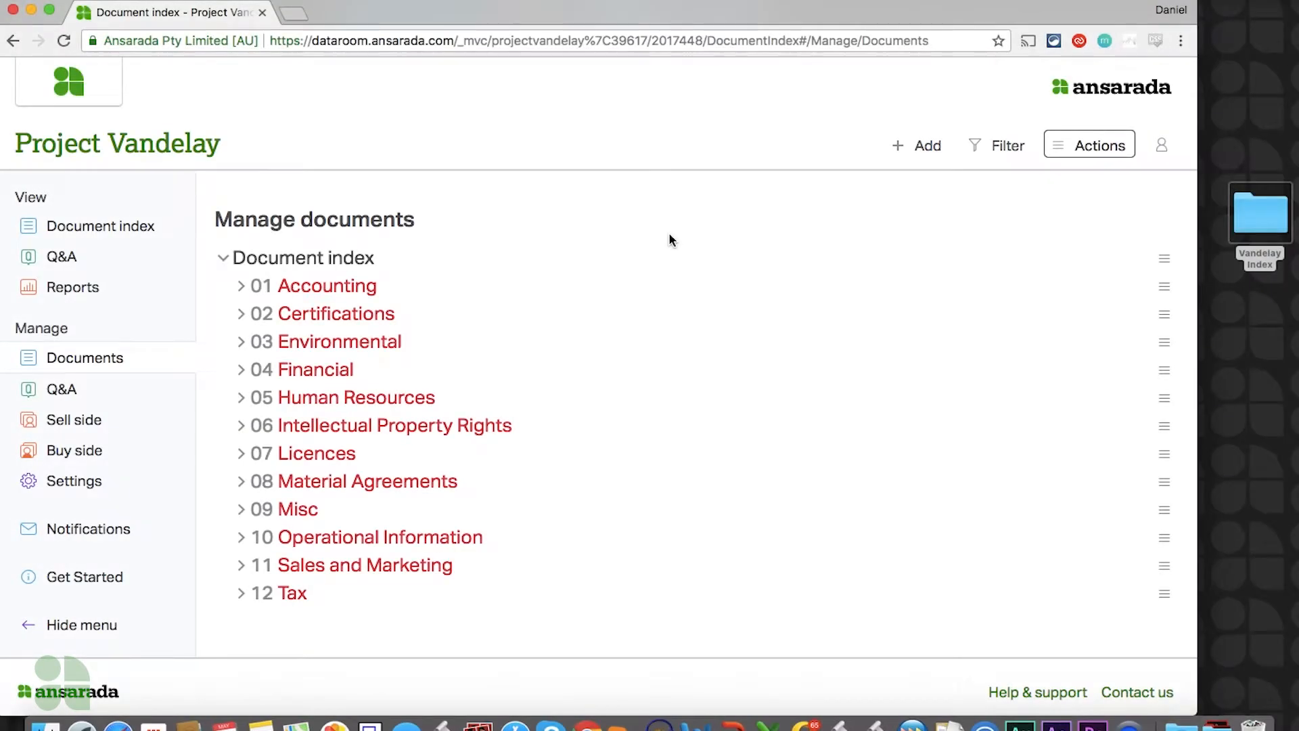
Enable the Accounting folder together with the folders and documents it contains.
click(1164, 286)
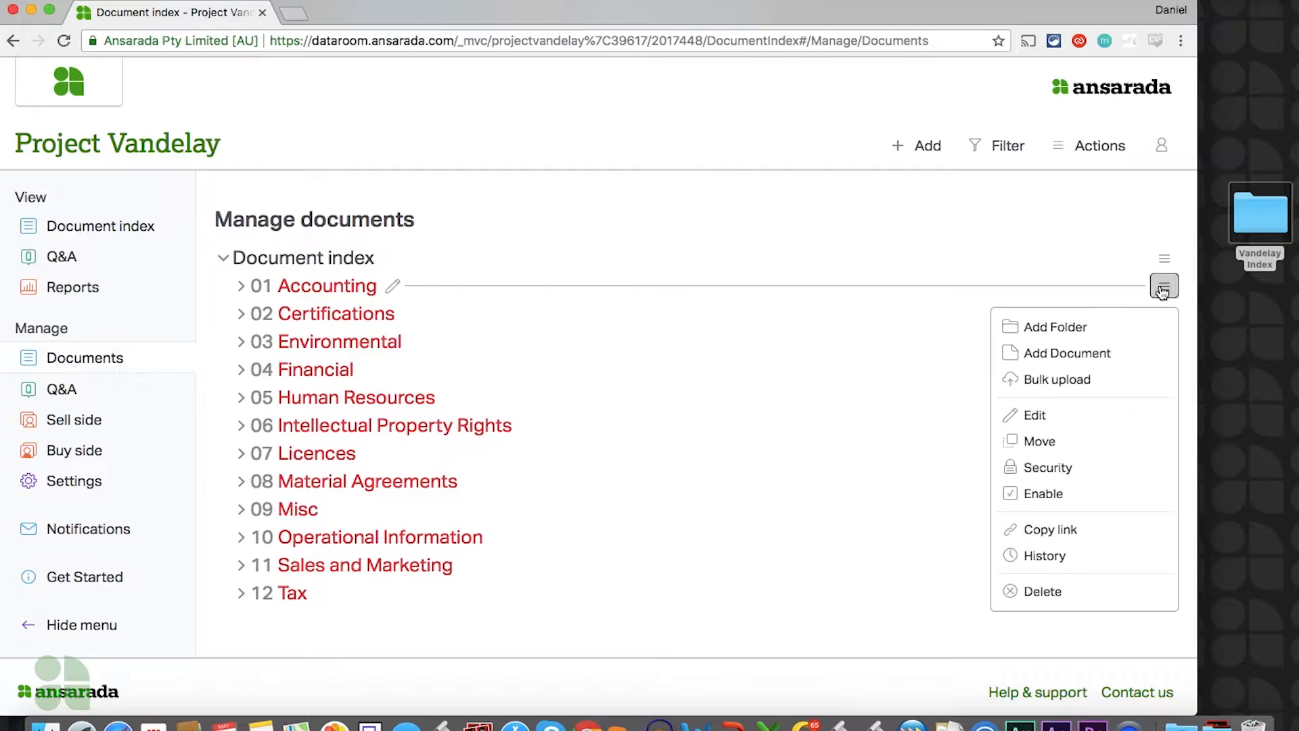
click(1077, 494)
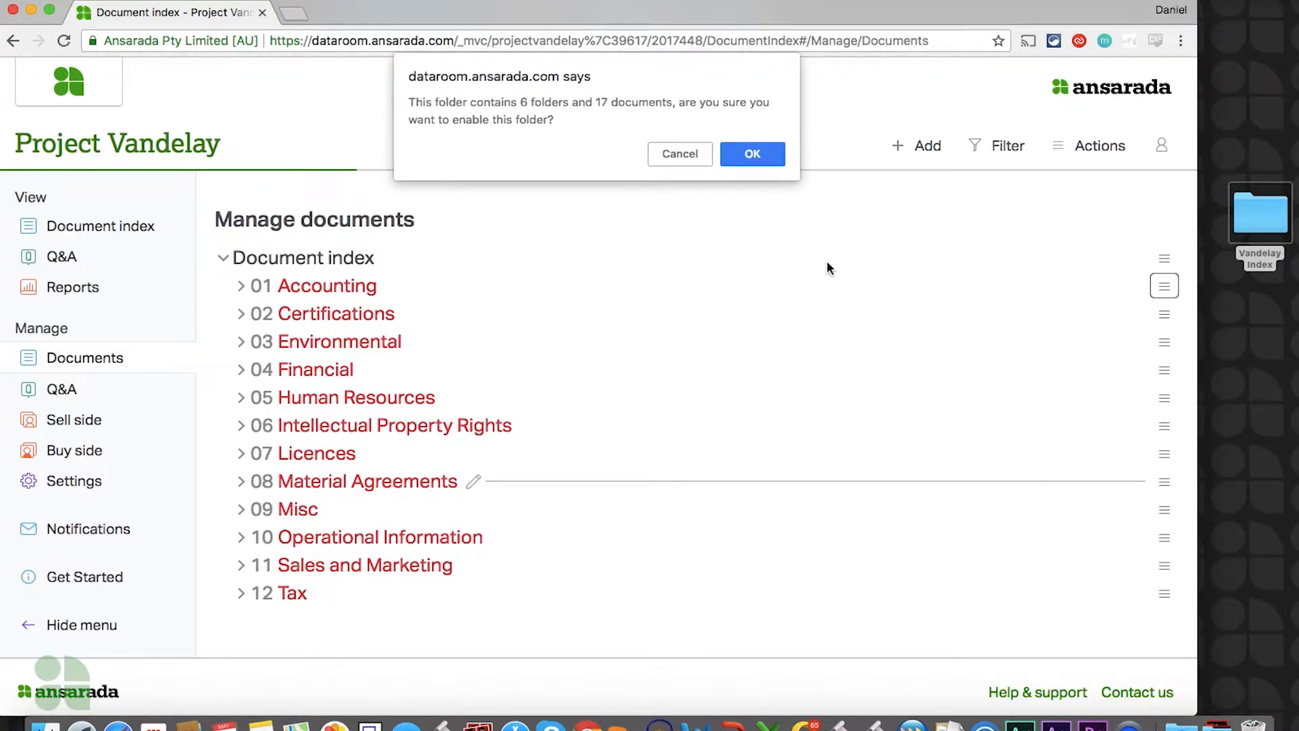
click(765, 154)
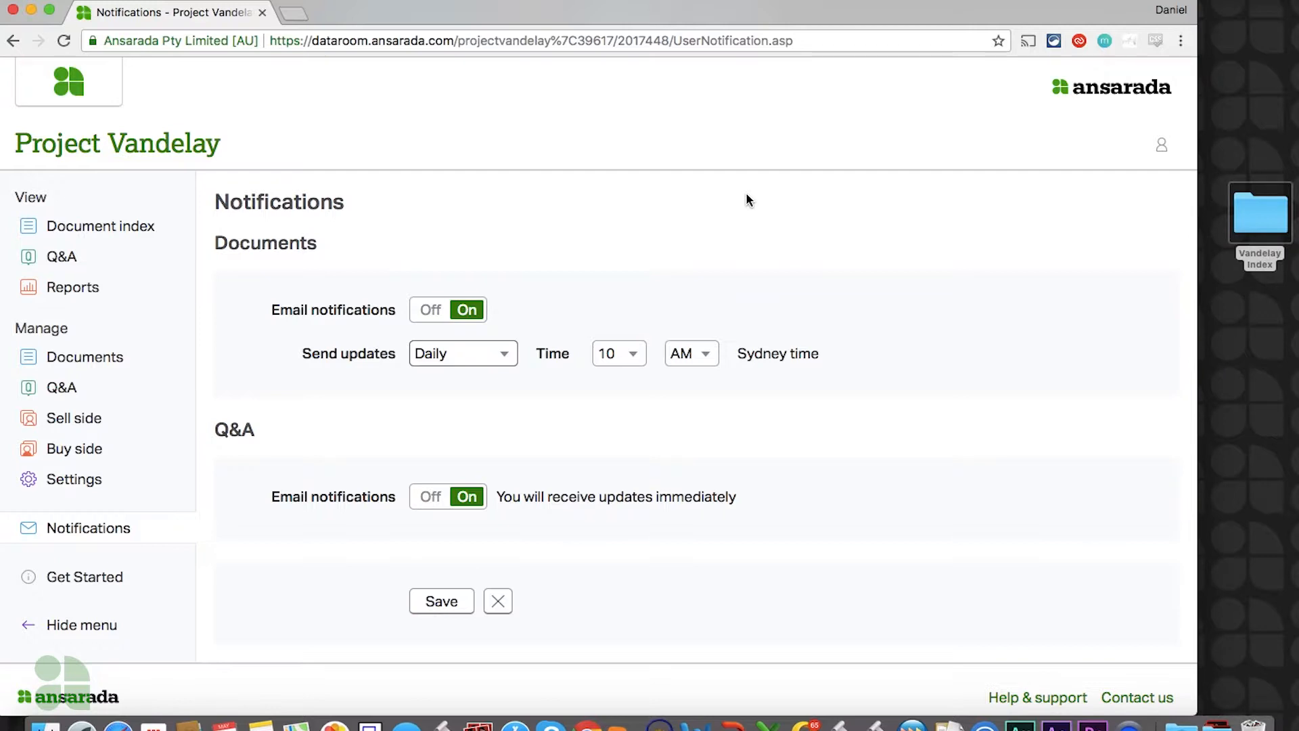
Set the document email notifications to send updates weekly.
click(508, 354)
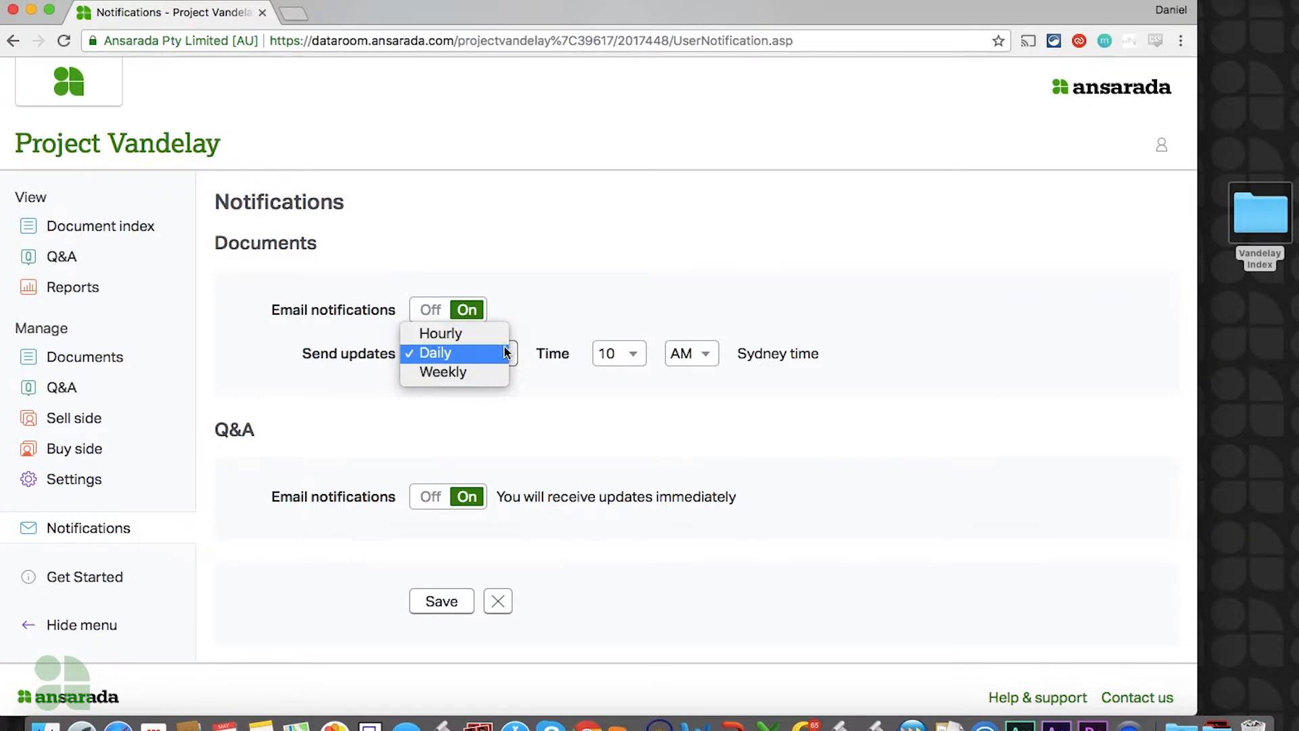
click(498, 372)
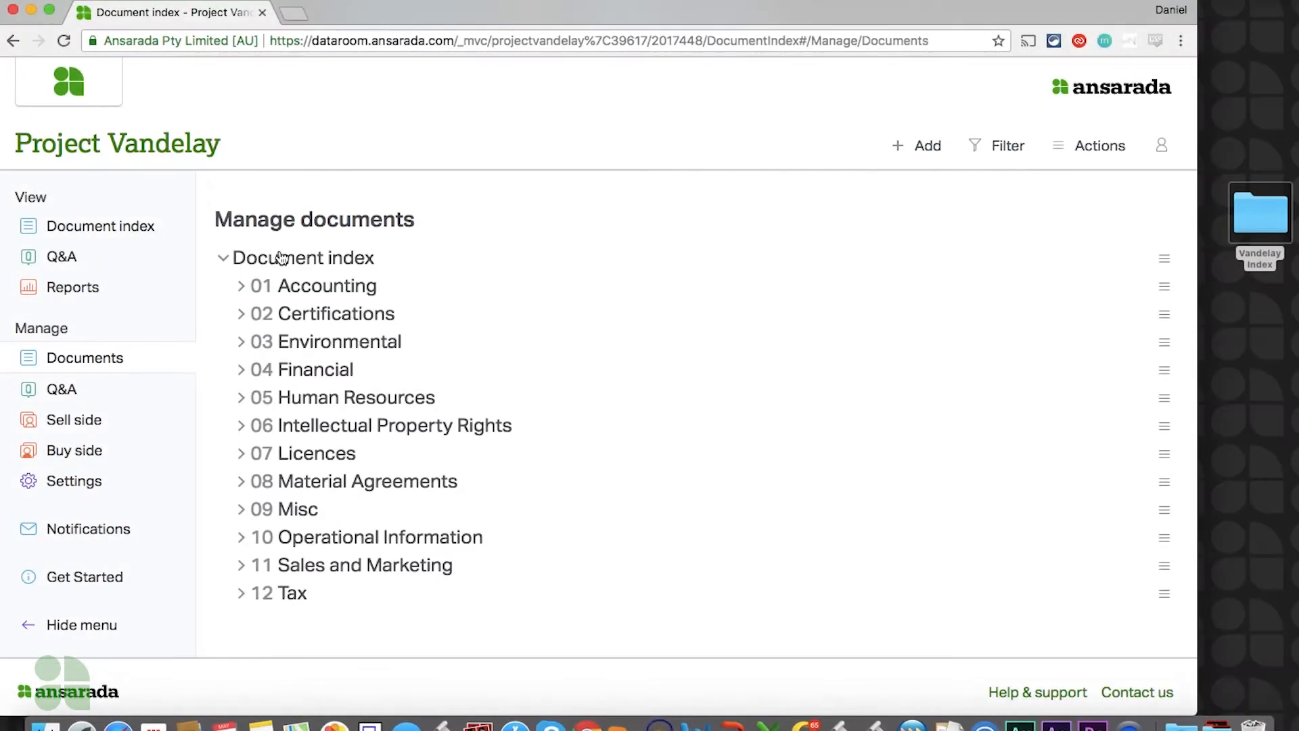
Replace the file behind the Accounting document Category X Strategy - Current with Ansarada_Client_Testimonials.pdf, without notifying affected users.
click(240, 287)
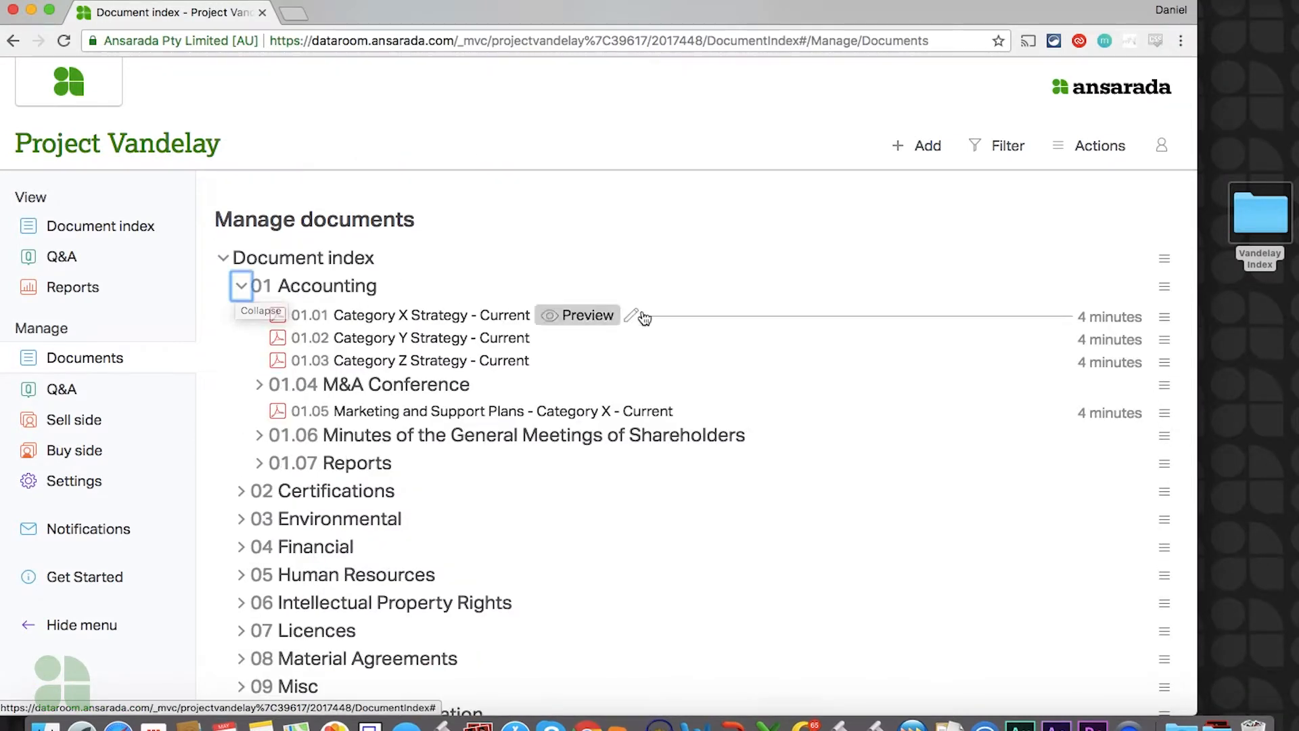
click(1163, 318)
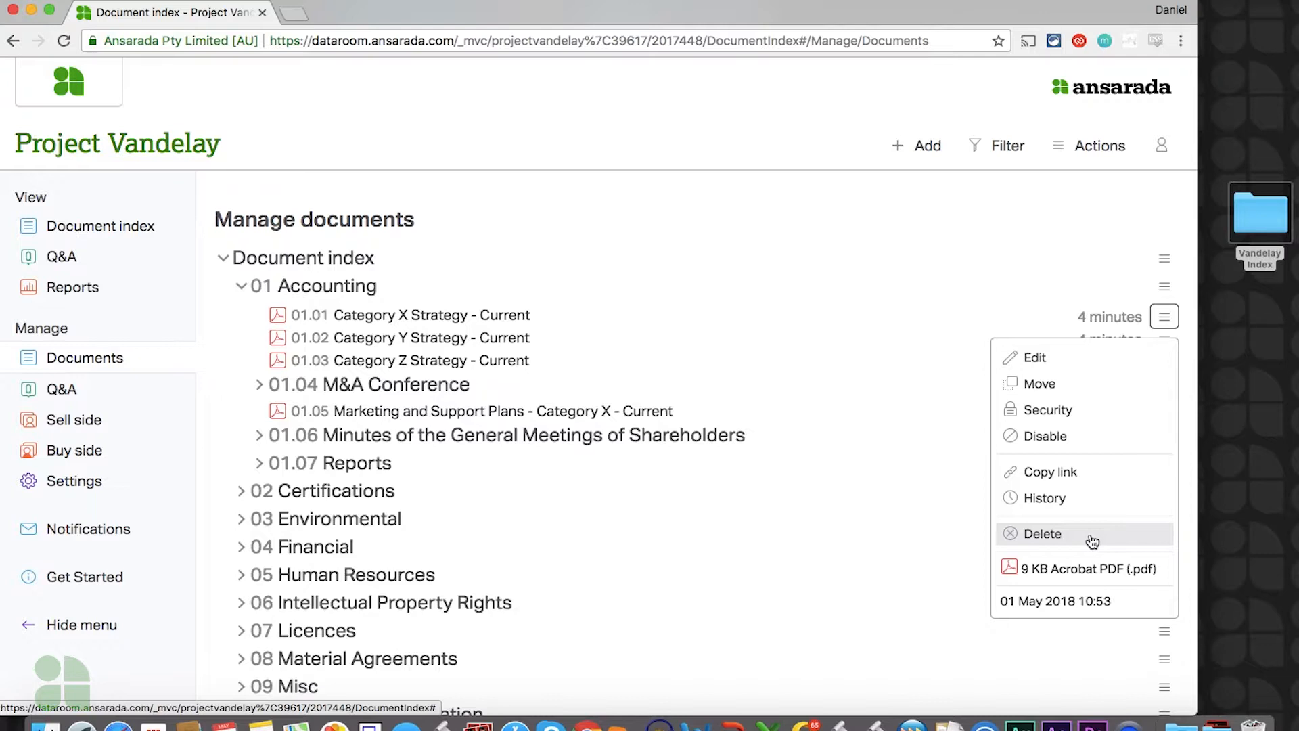
click(825, 311)
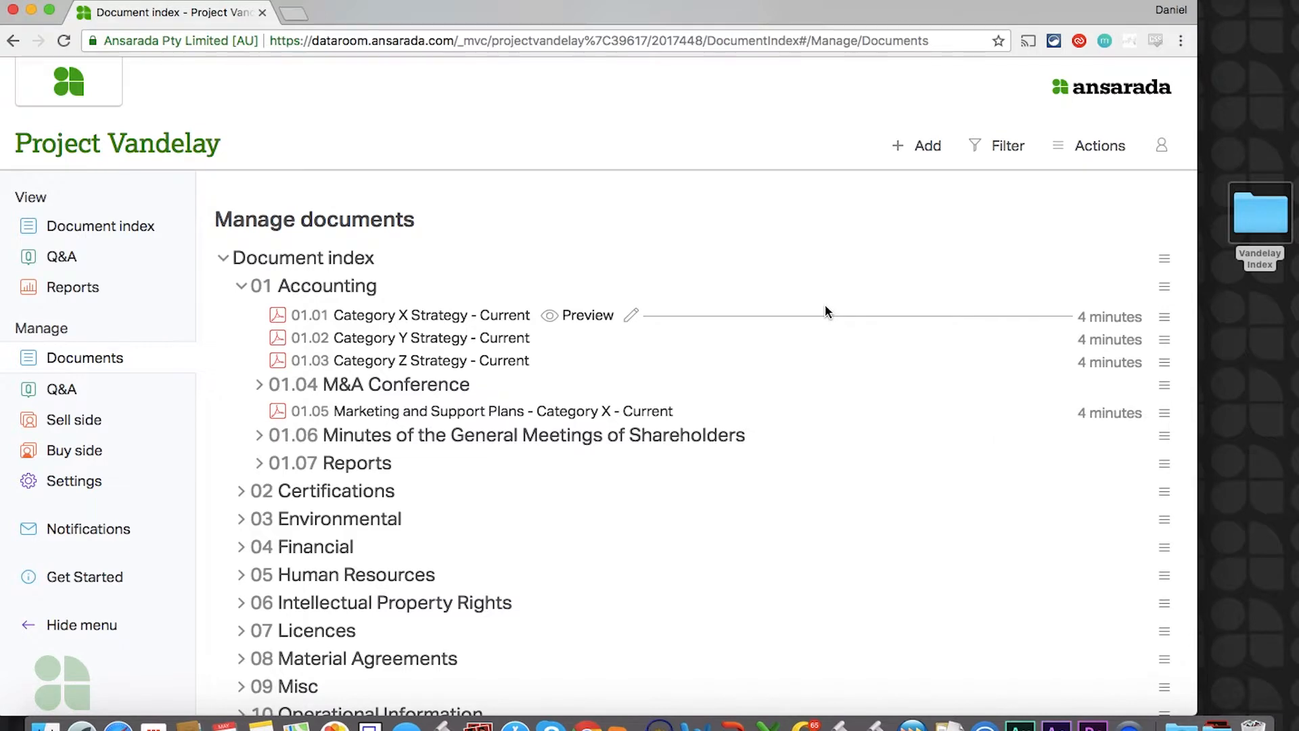
click(1162, 318)
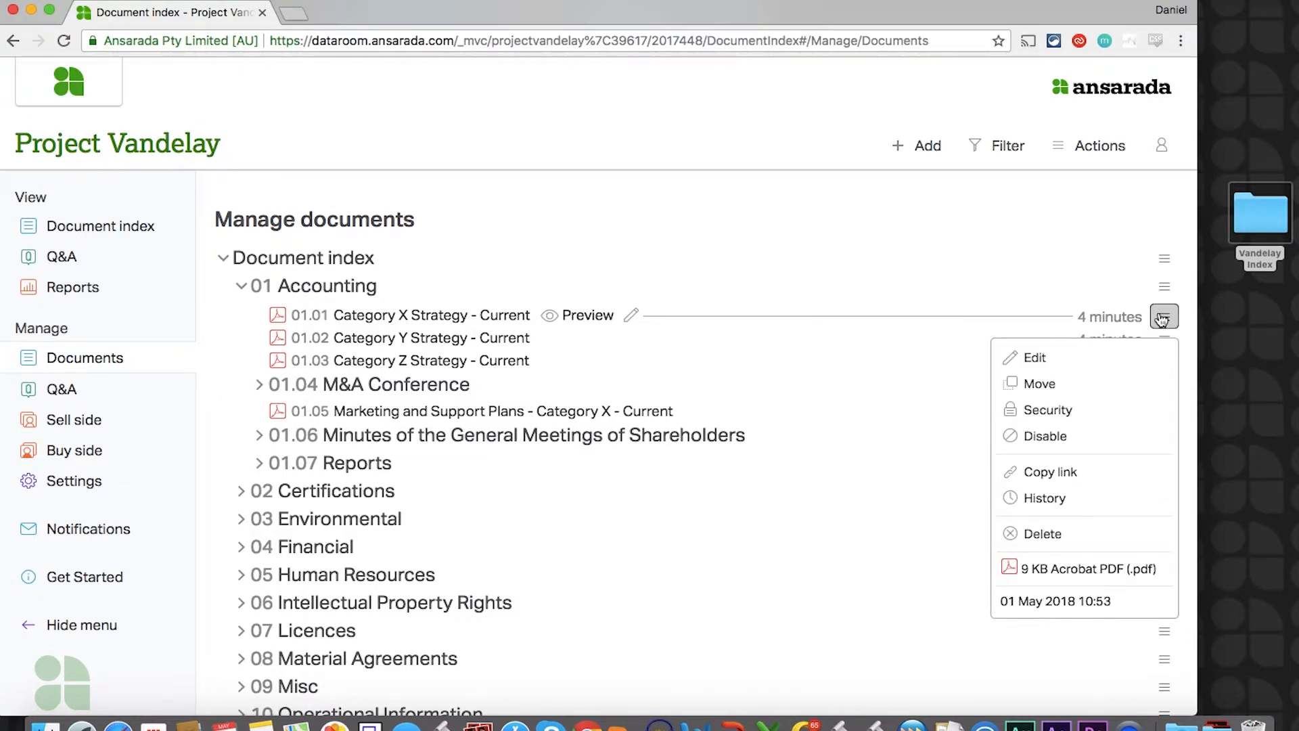
click(1108, 358)
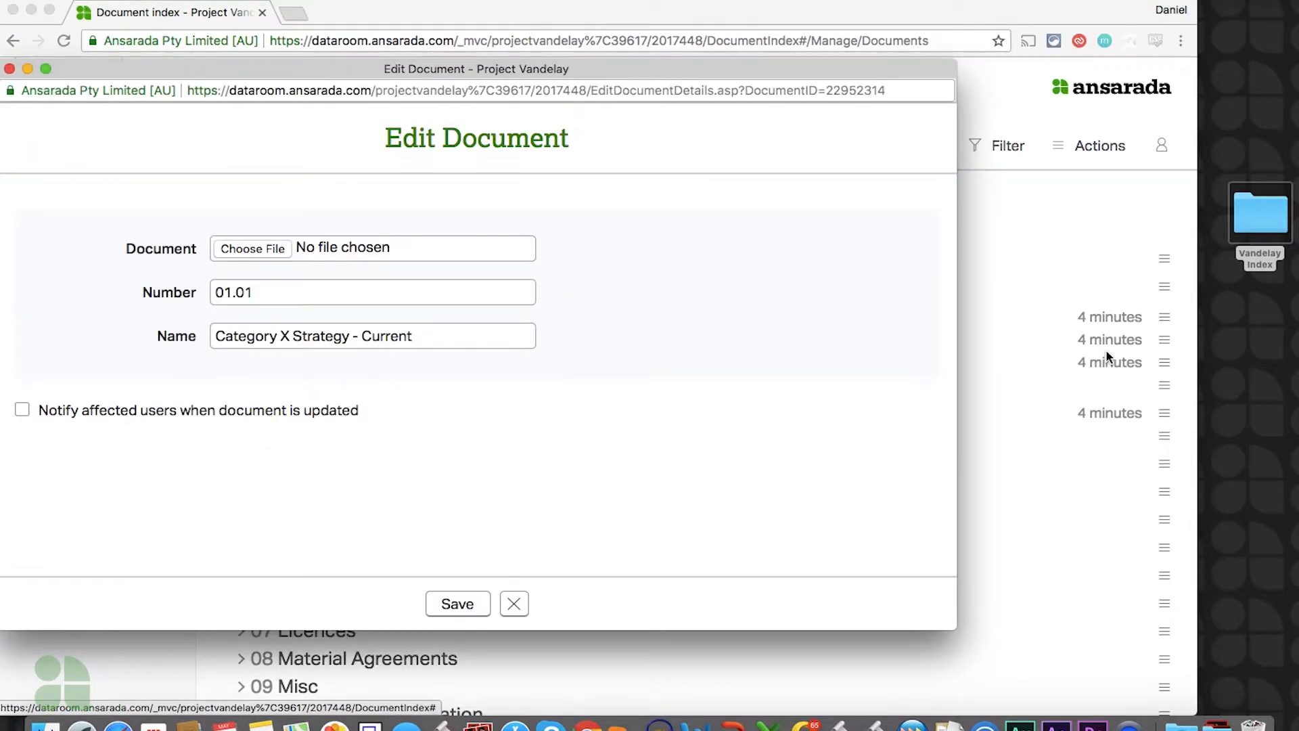
double_click(1258, 227)
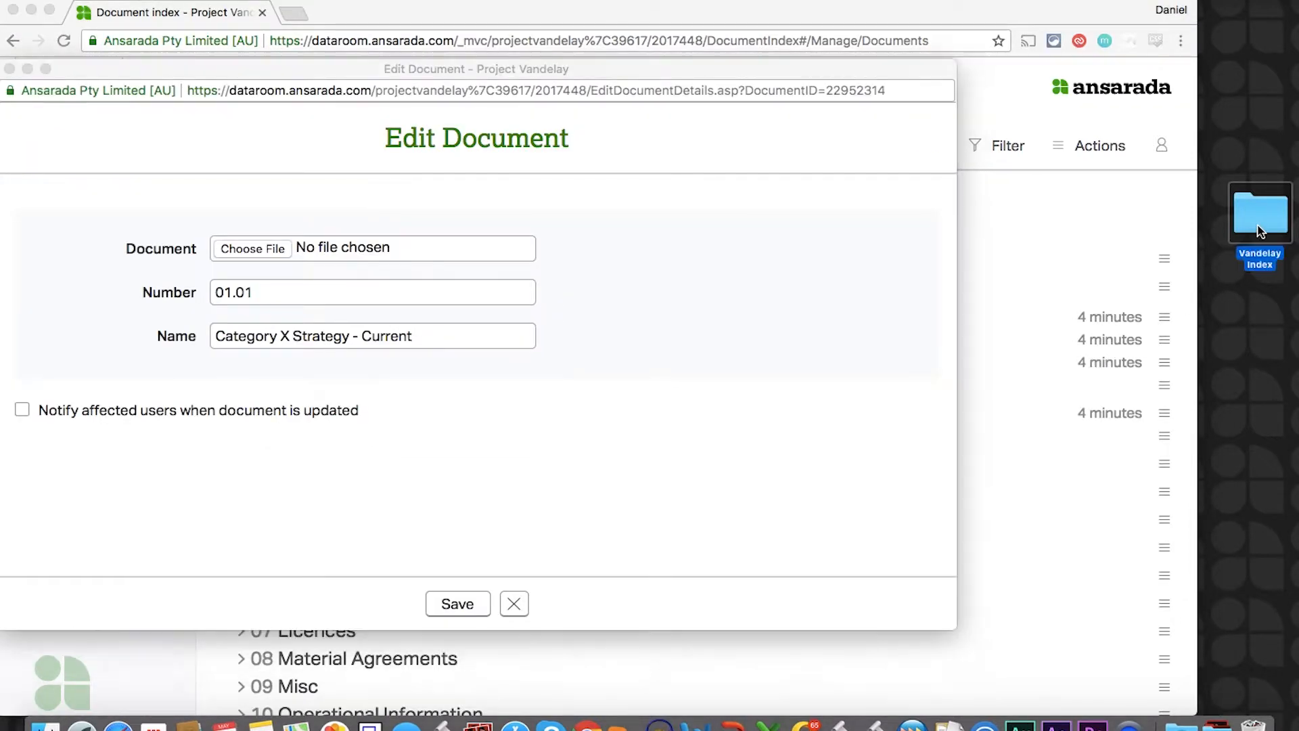
drag(939, 410, 402, 249)
click(458, 604)
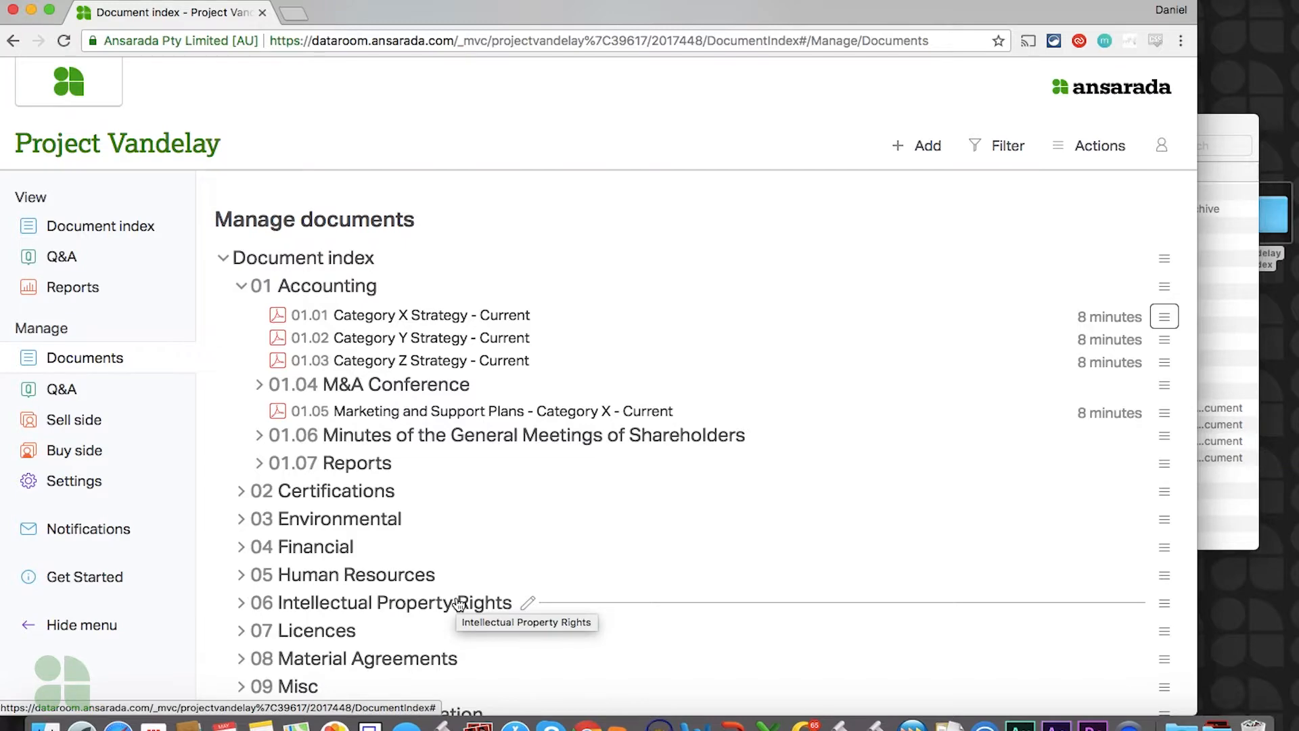
Review the document history of Category X Strategy - Current across all its columns.
click(1165, 321)
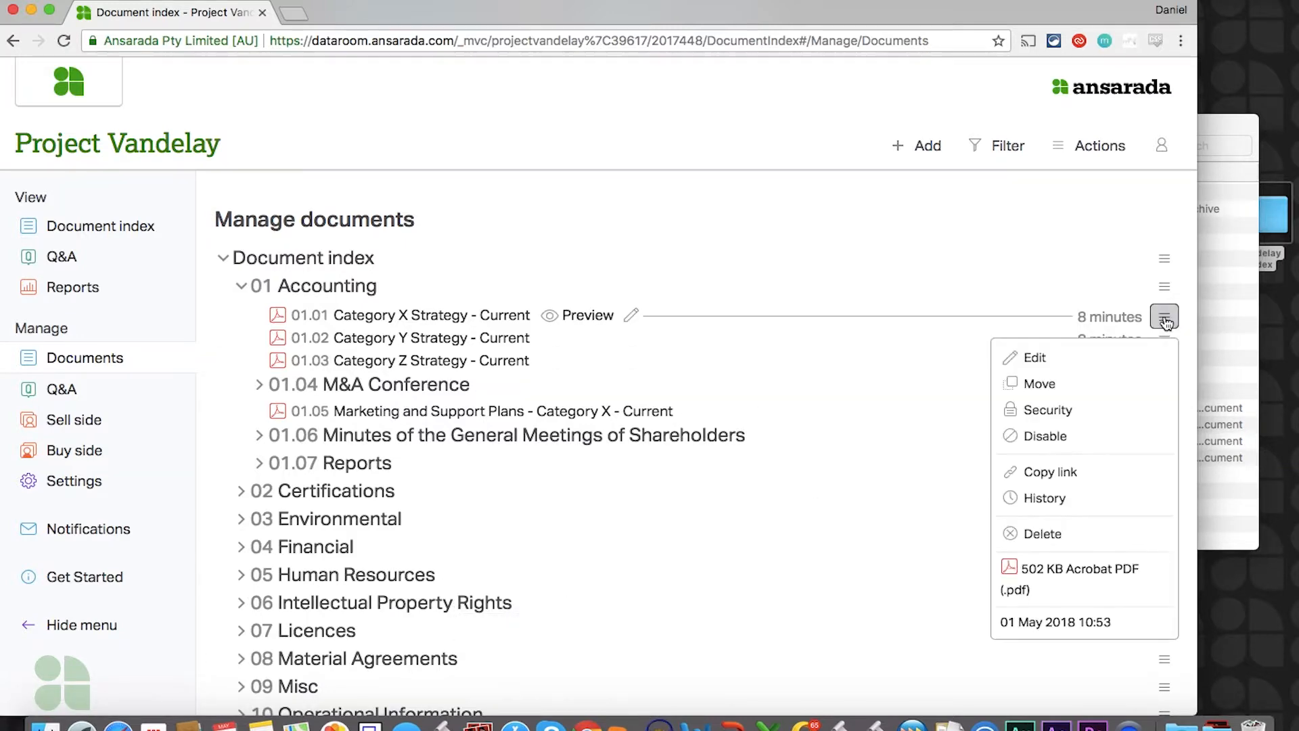
click(1081, 497)
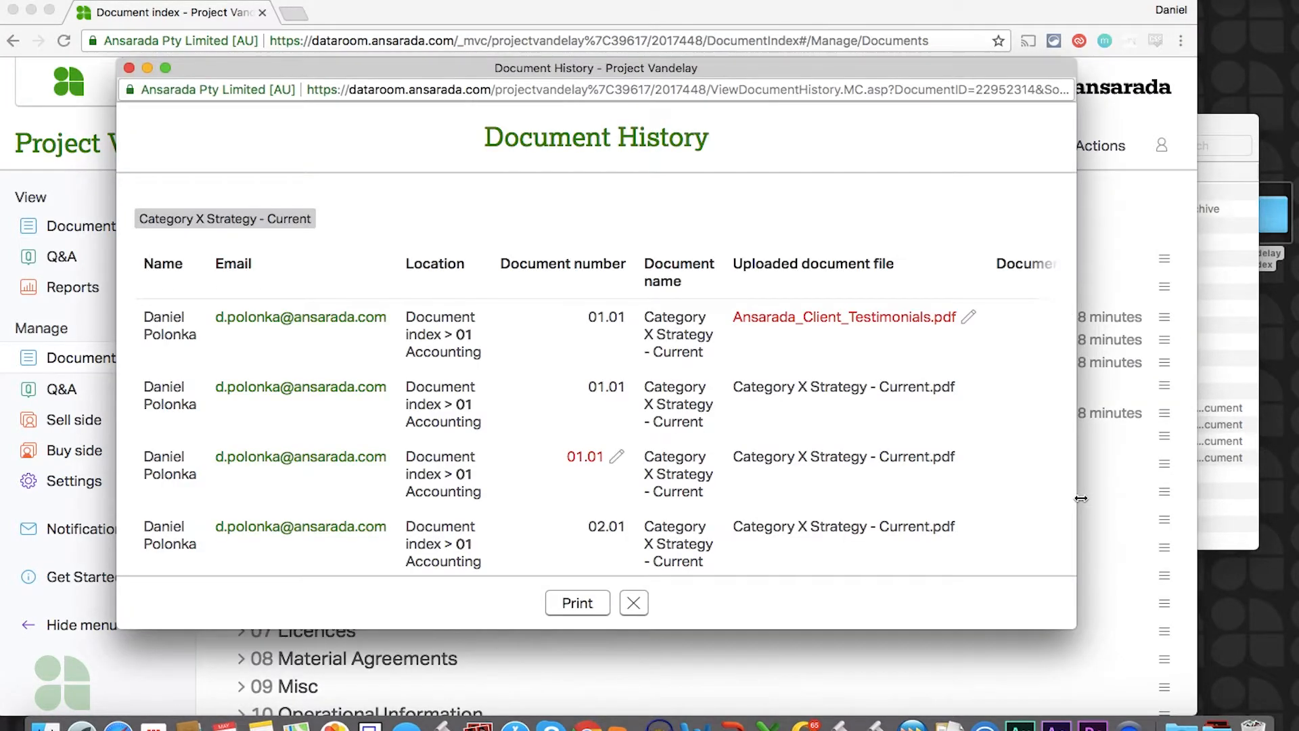
scroll(930, 399, right, 5)
scroll(920, 396, right, 2)
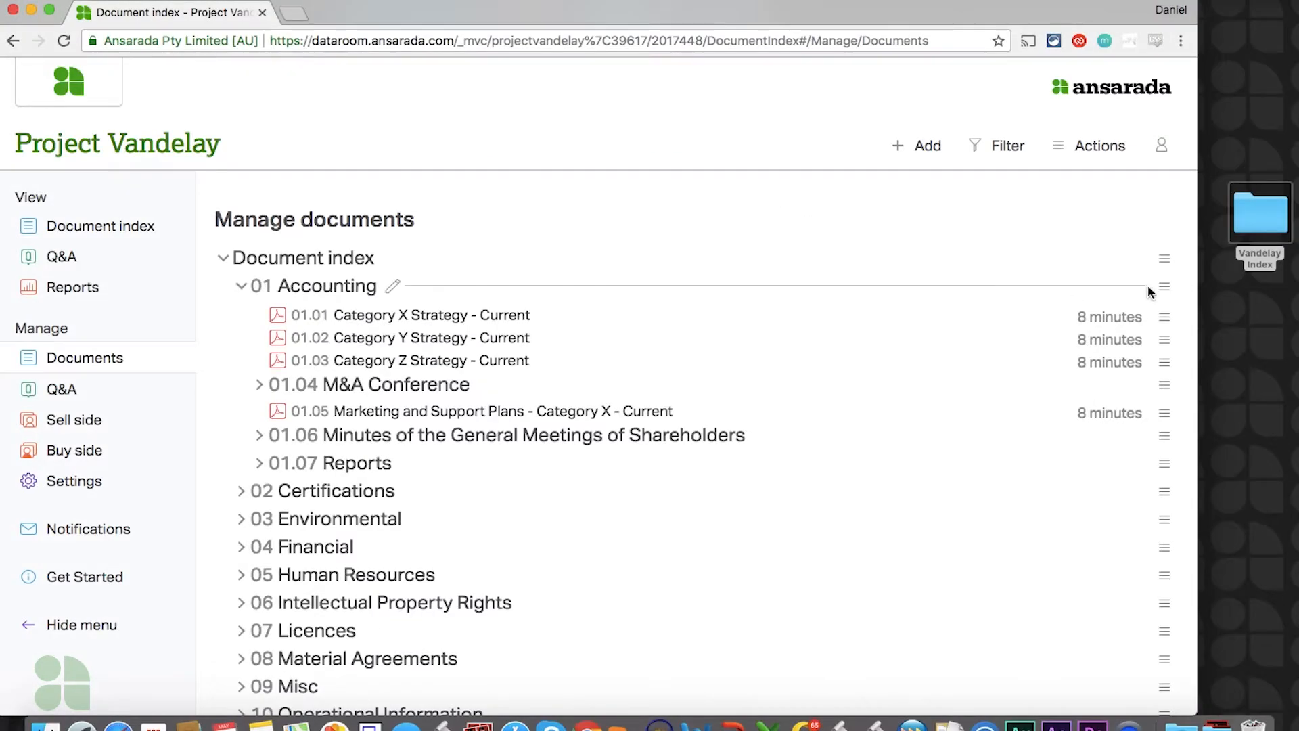
Add a disabled folder named New Subfolder inside the Accounting folder and open its security settings.
click(1164, 286)
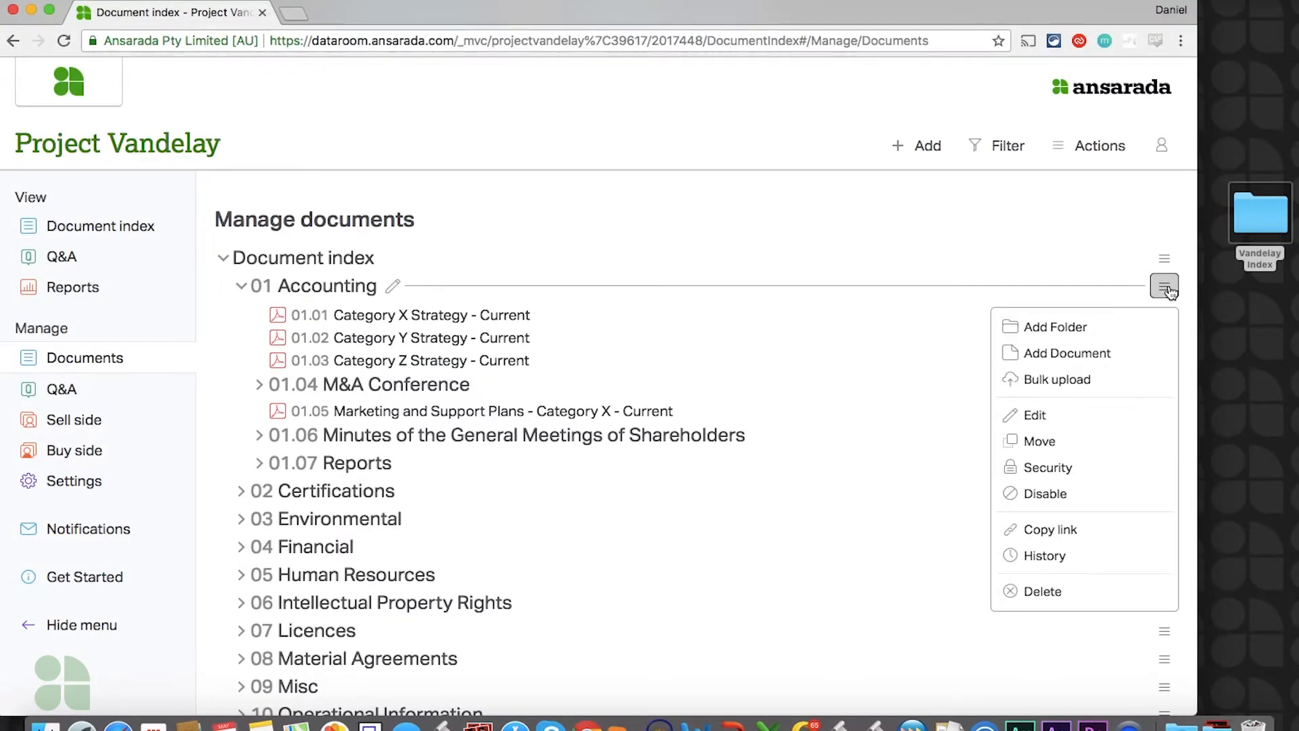
click(1106, 330)
click(511, 379)
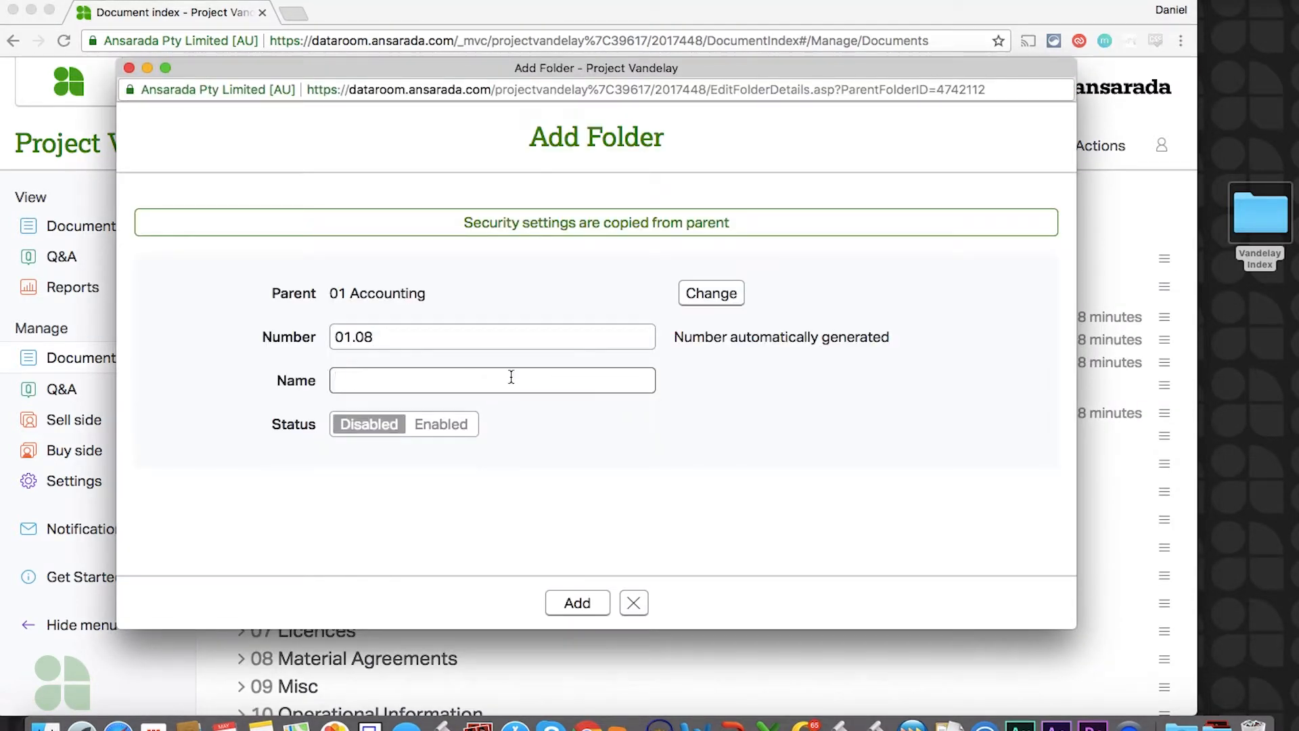
click(577, 602)
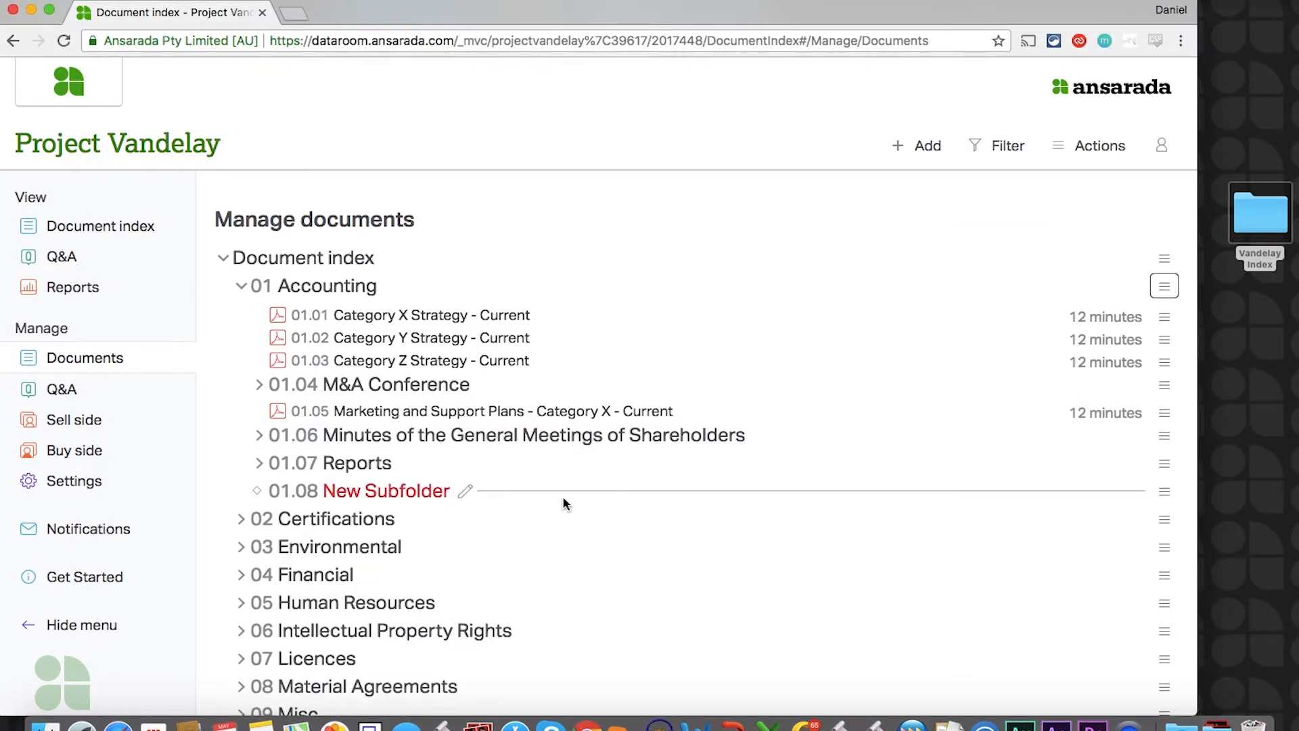
click(1164, 491)
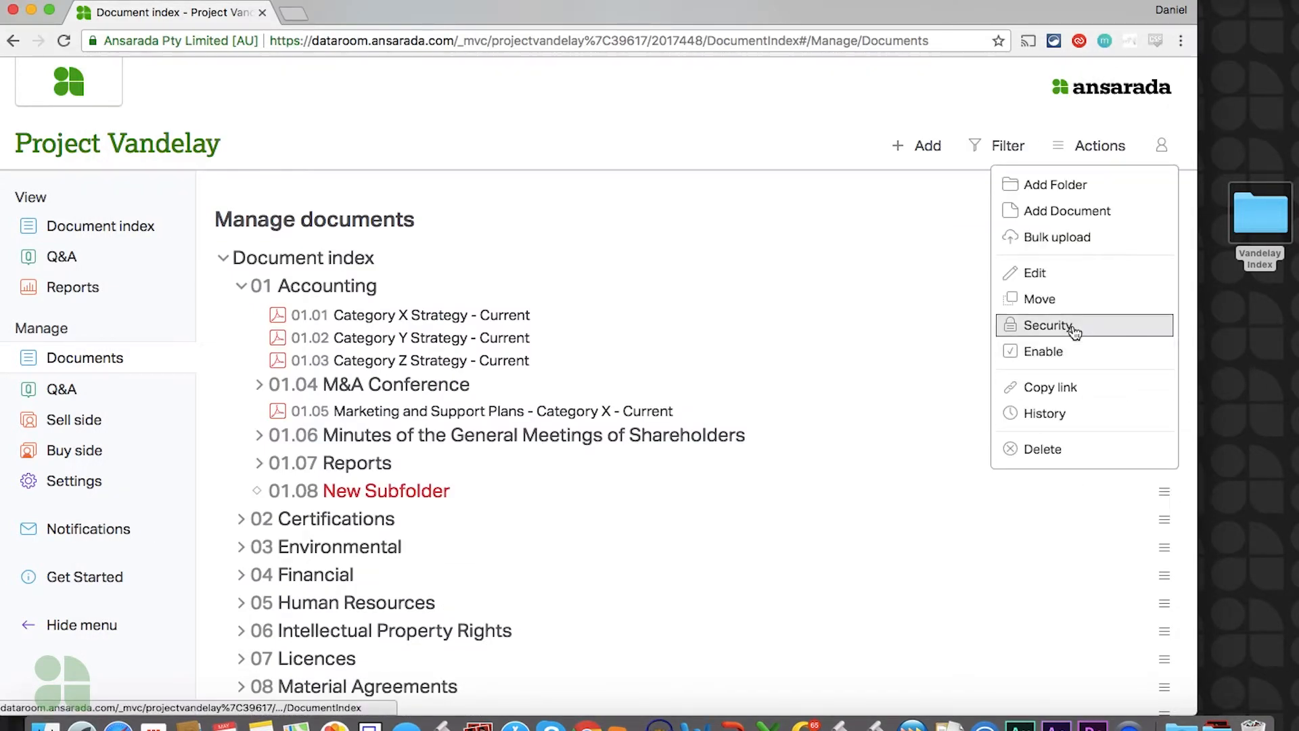
click(1048, 326)
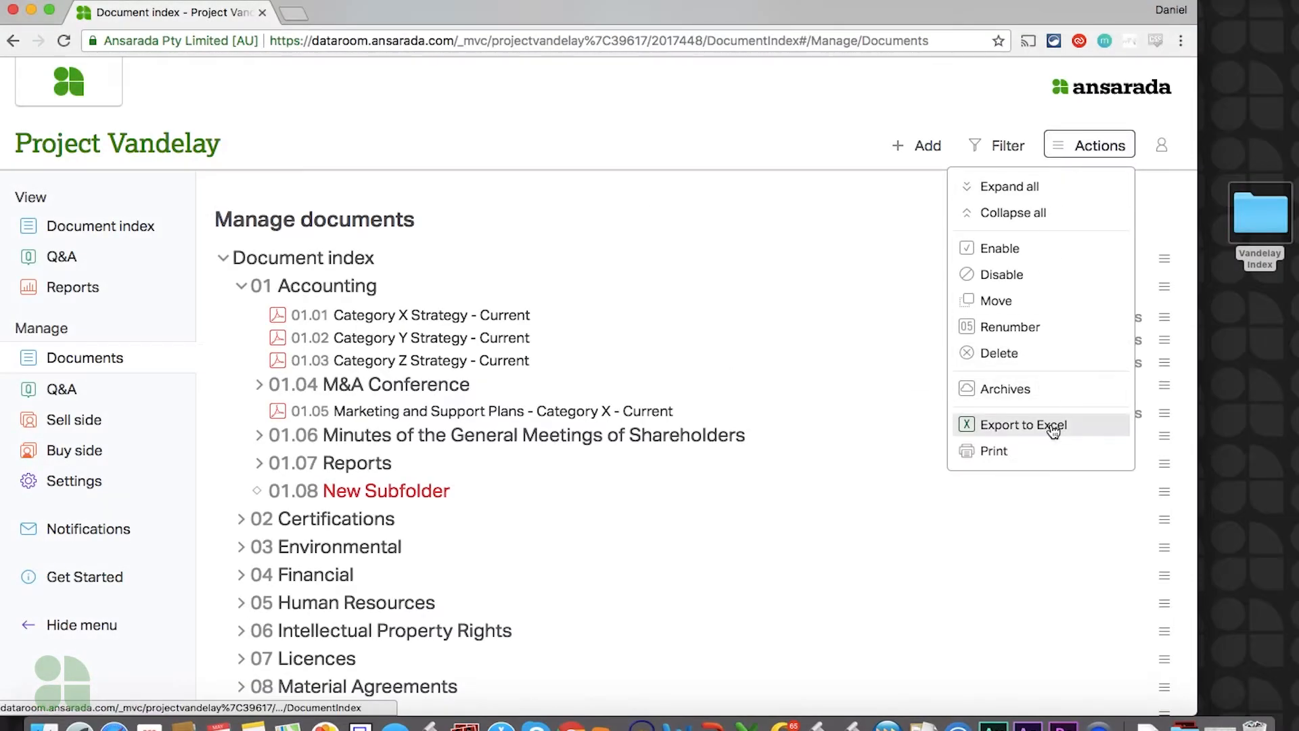
Export the document index to Excel.
click(1052, 427)
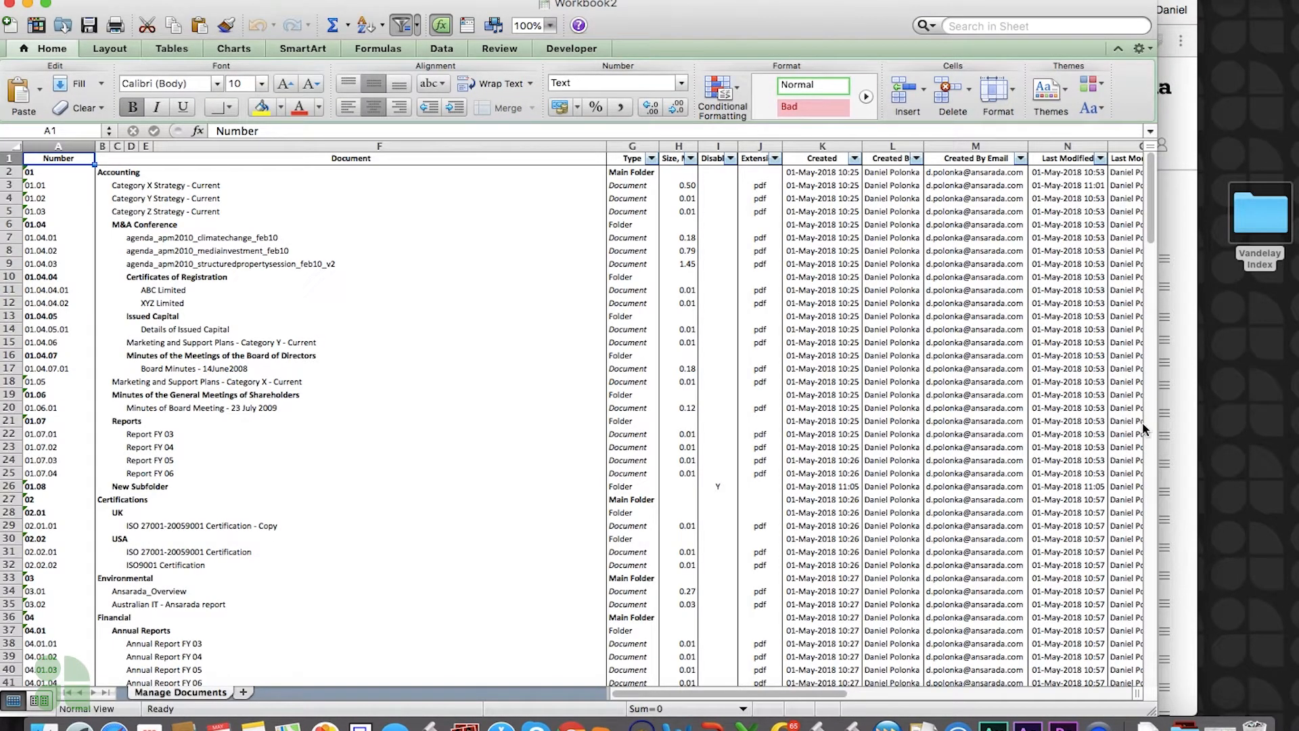
Examine the extension, size, creation and last-modified columns in the exported Excel workbook.
drag(1219, 423, 1296, 421)
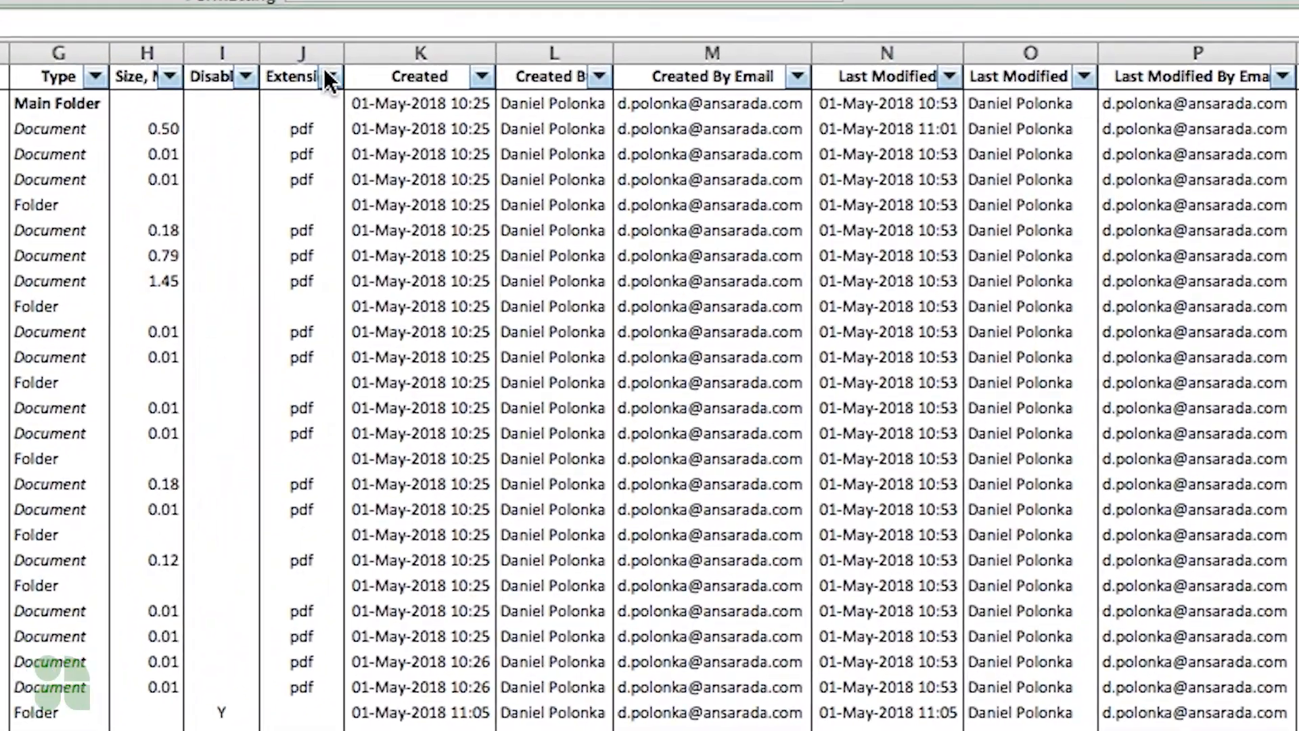
click(760, 146)
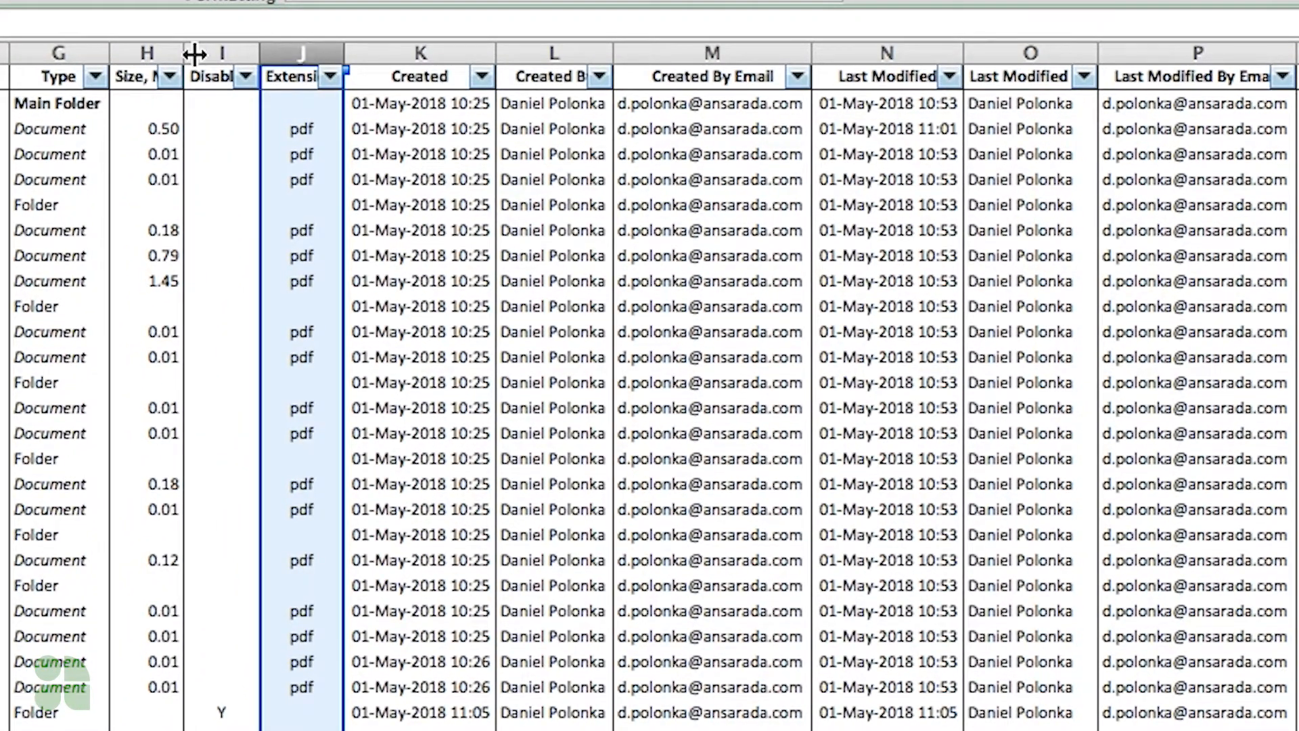
click(147, 53)
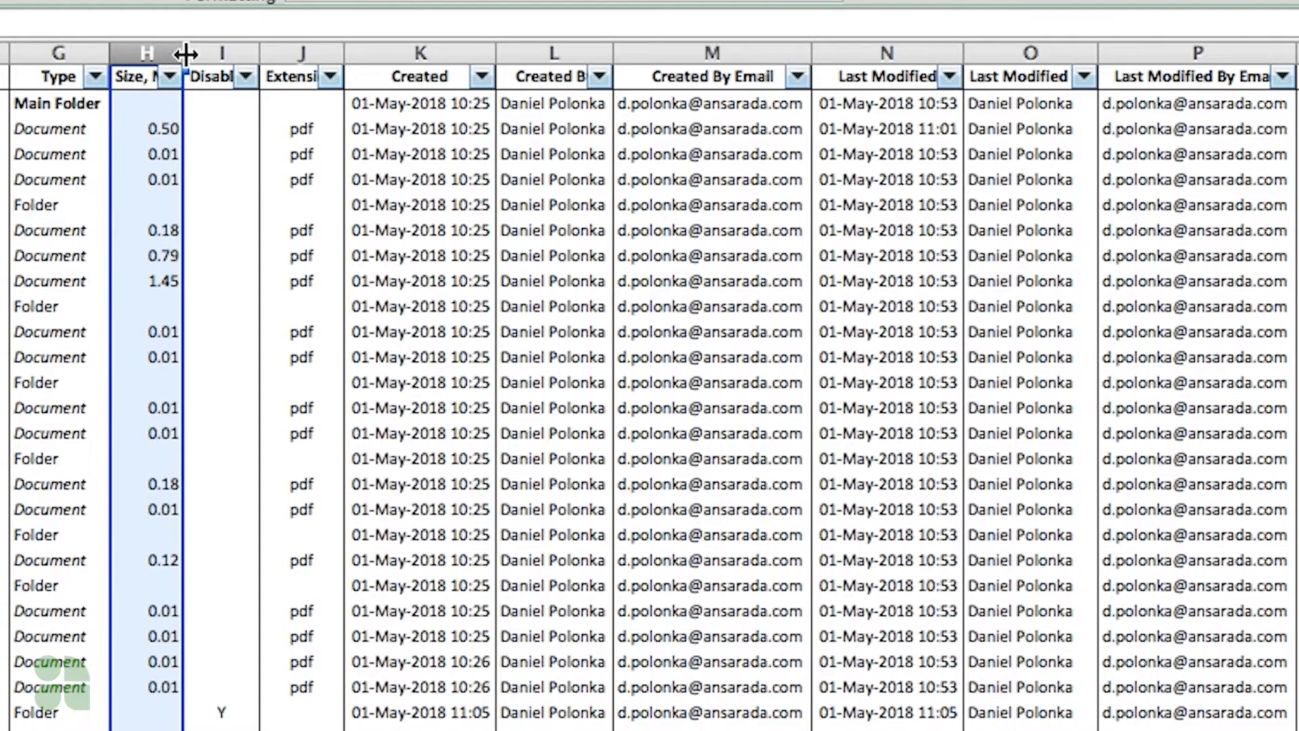
click(396, 51)
click(549, 50)
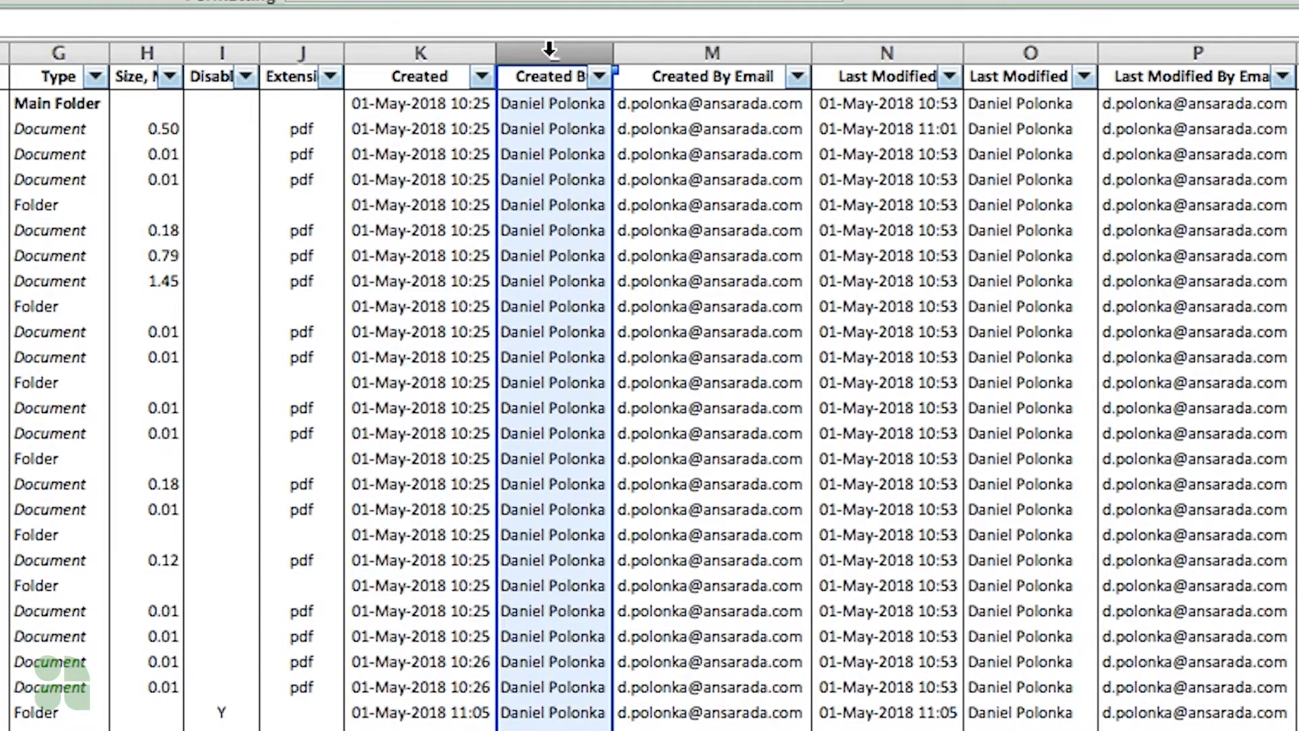
click(690, 50)
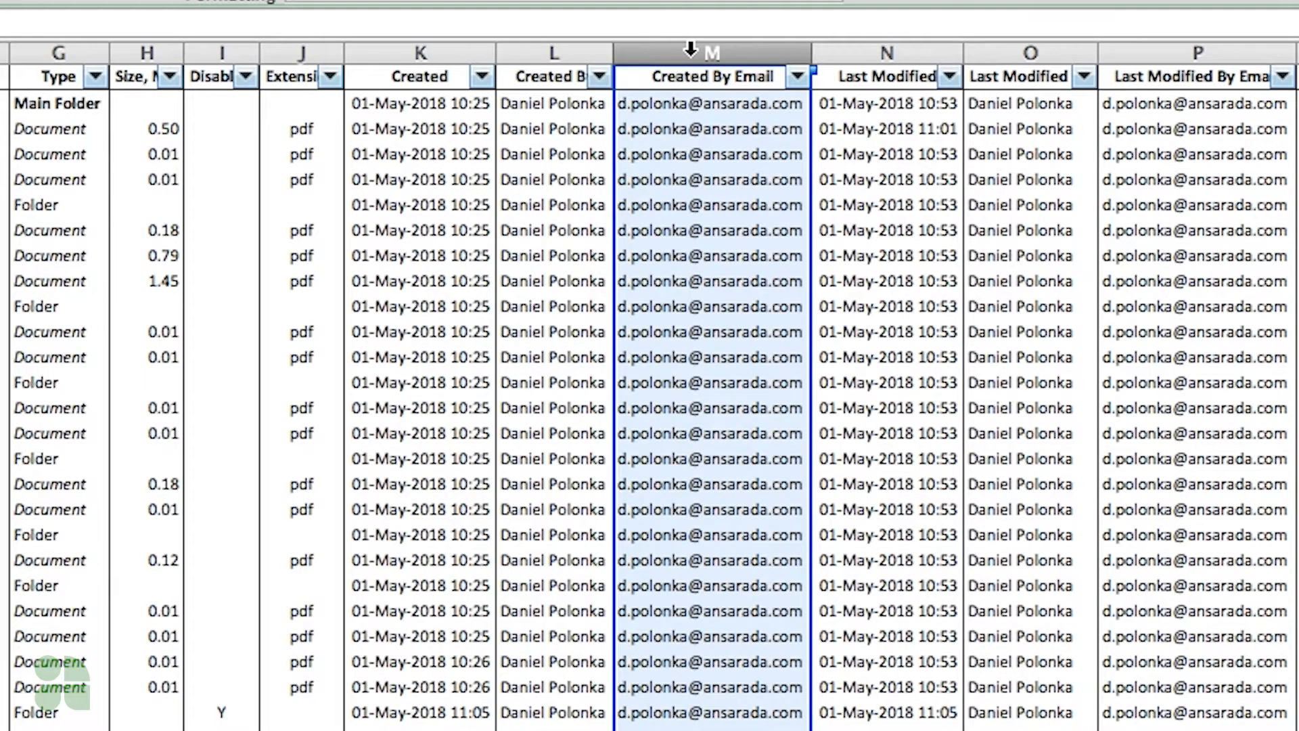
click(888, 48)
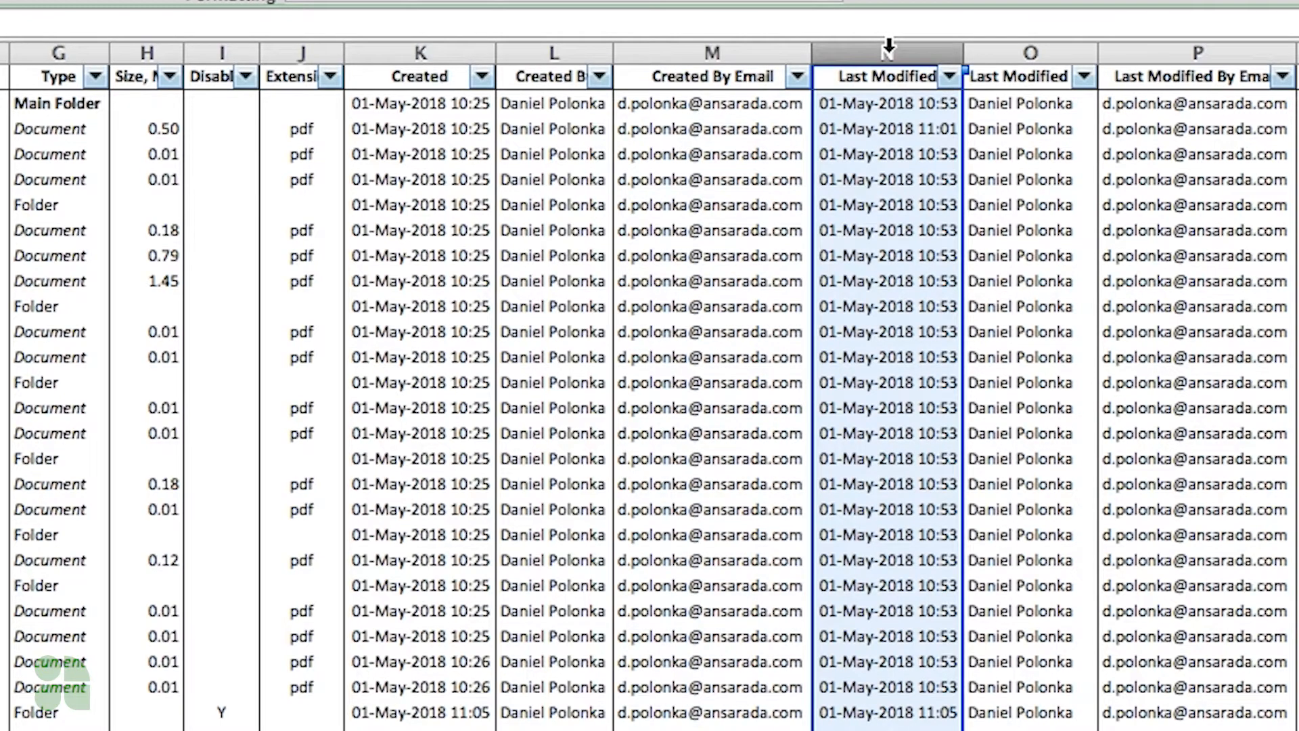
click(1009, 50)
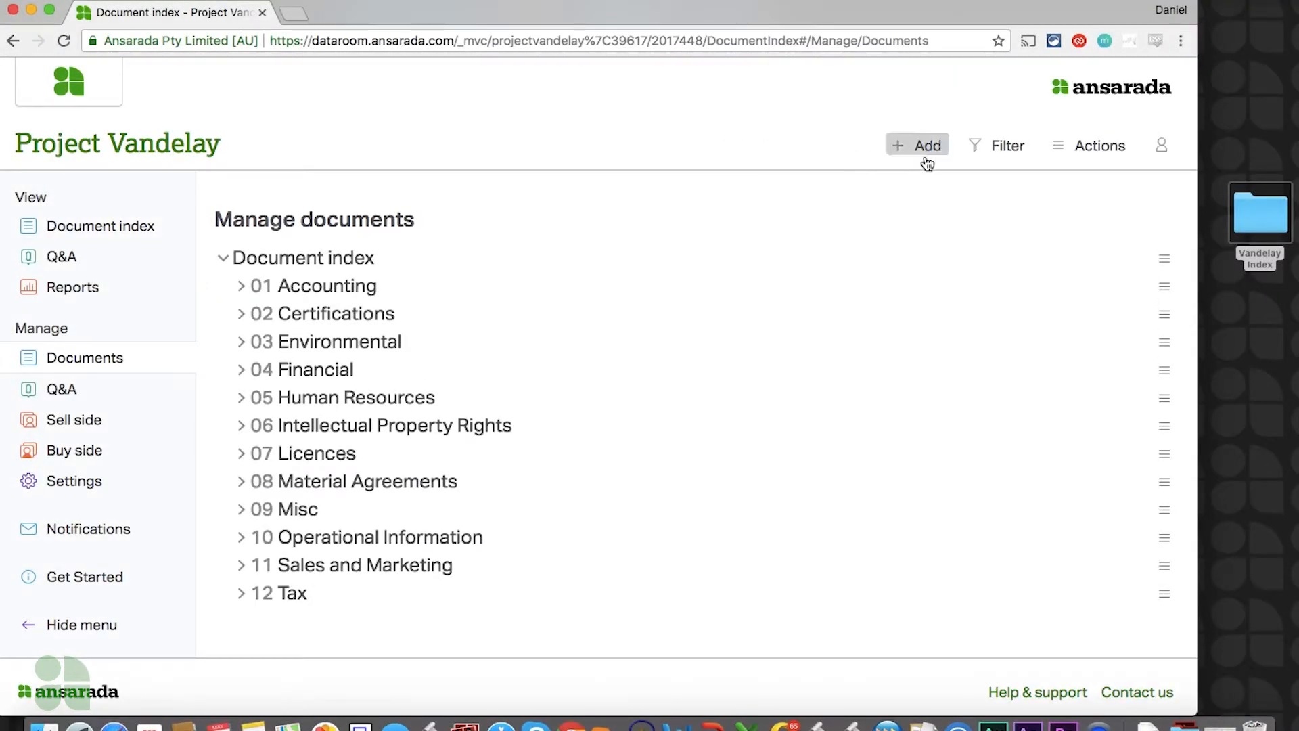
Create an archive named Pendant for the Pendant Publishing team, covering all sub-teams and leaving out disabled documents.
click(1065, 151)
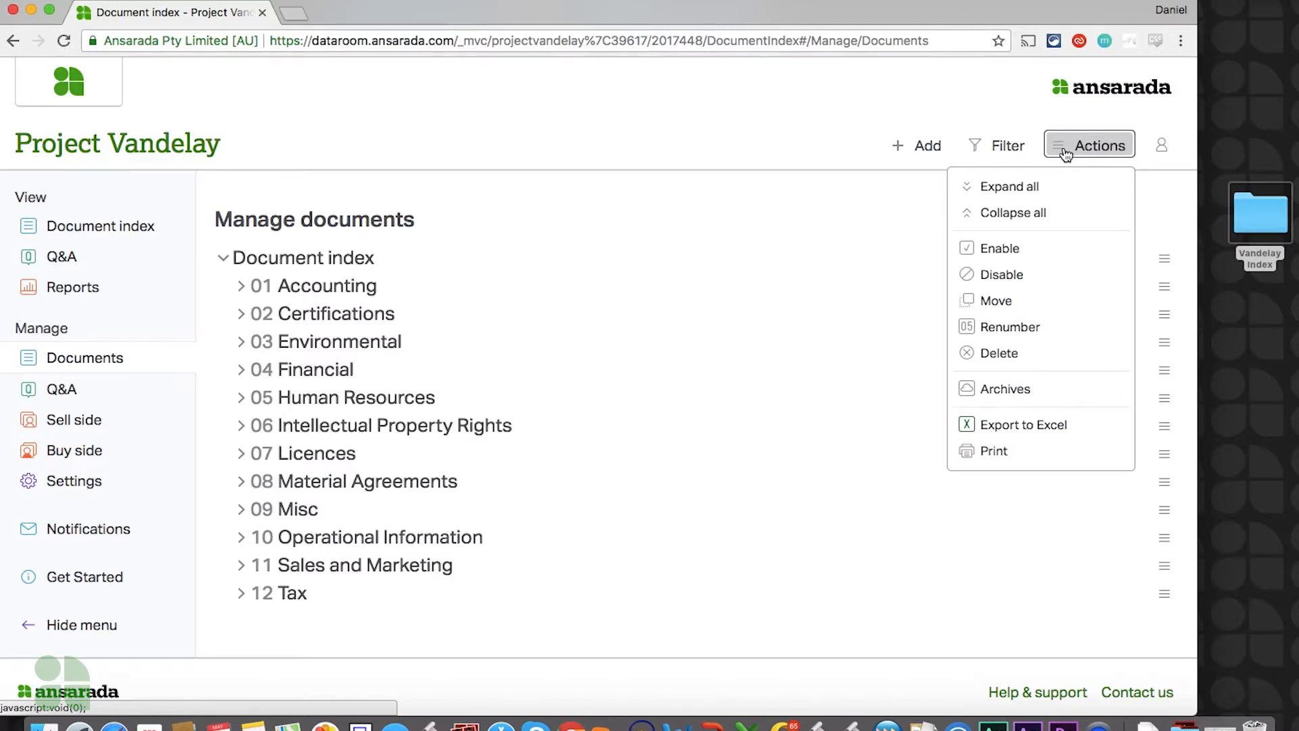
click(1035, 390)
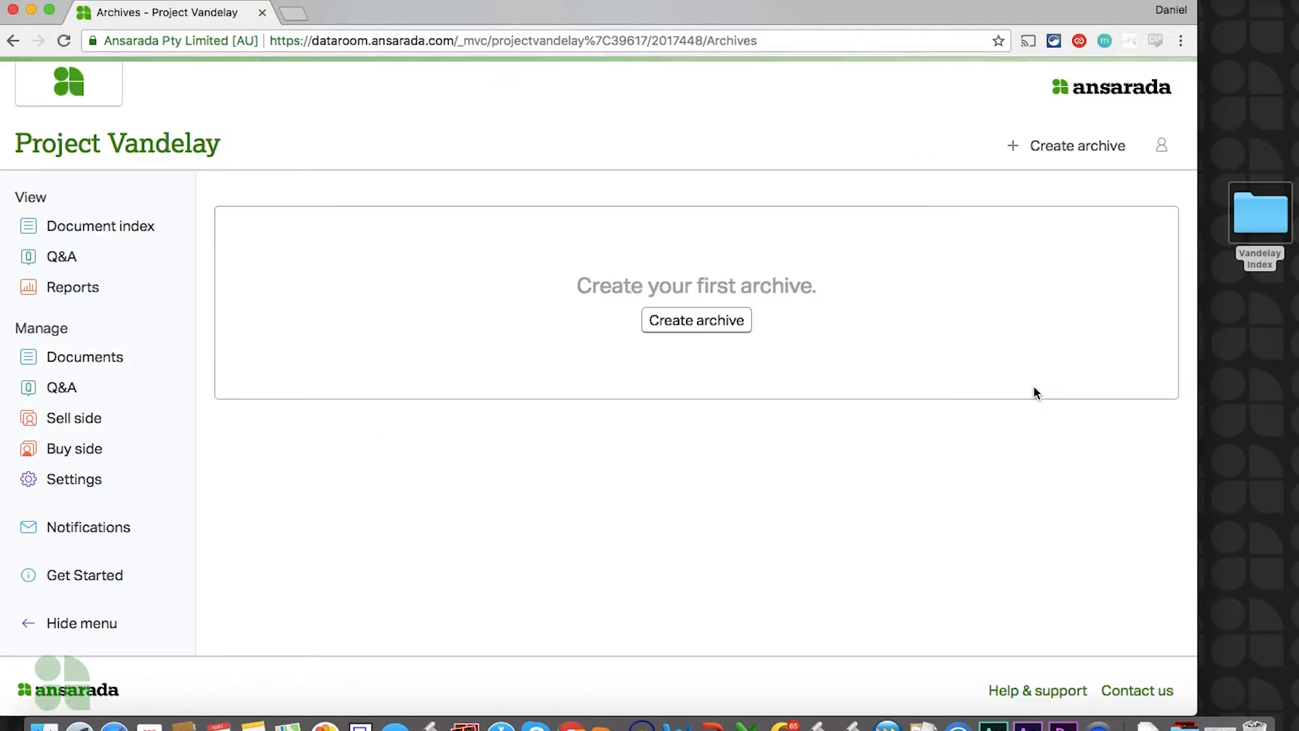
click(704, 327)
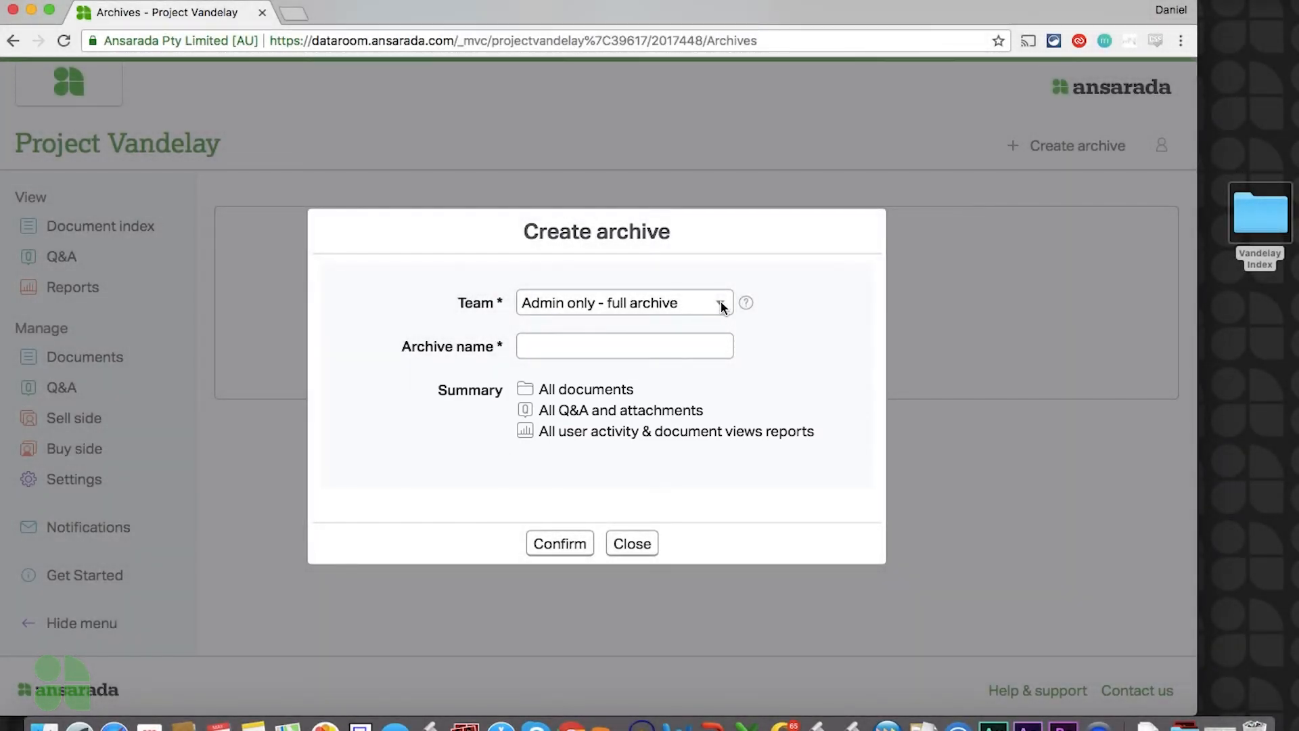
click(721, 304)
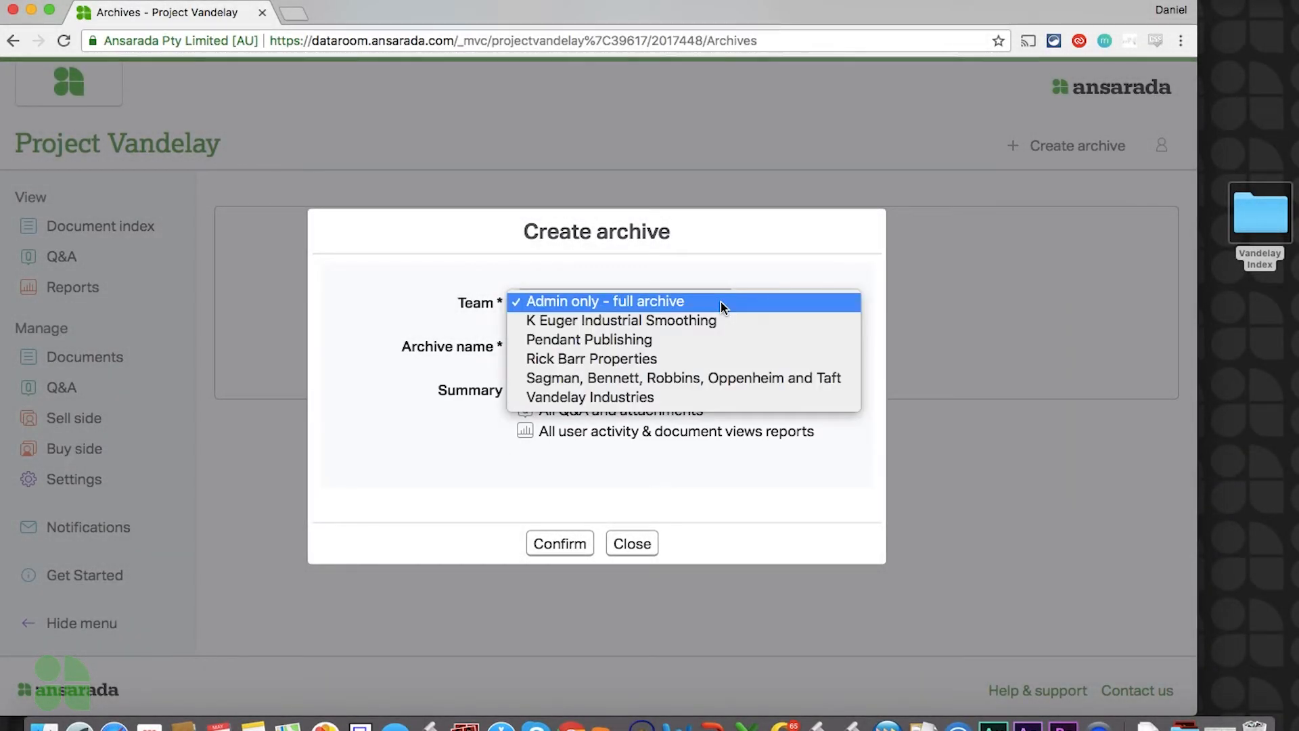
click(724, 341)
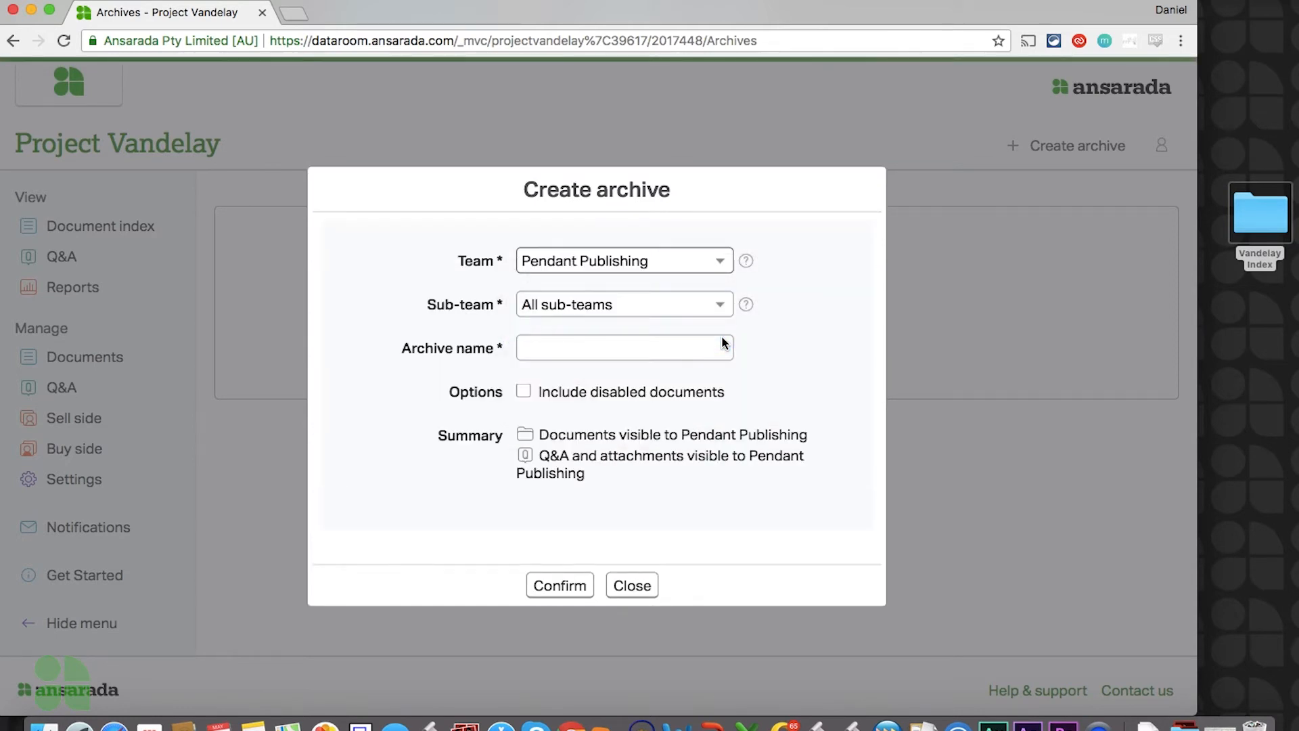
click(525, 393)
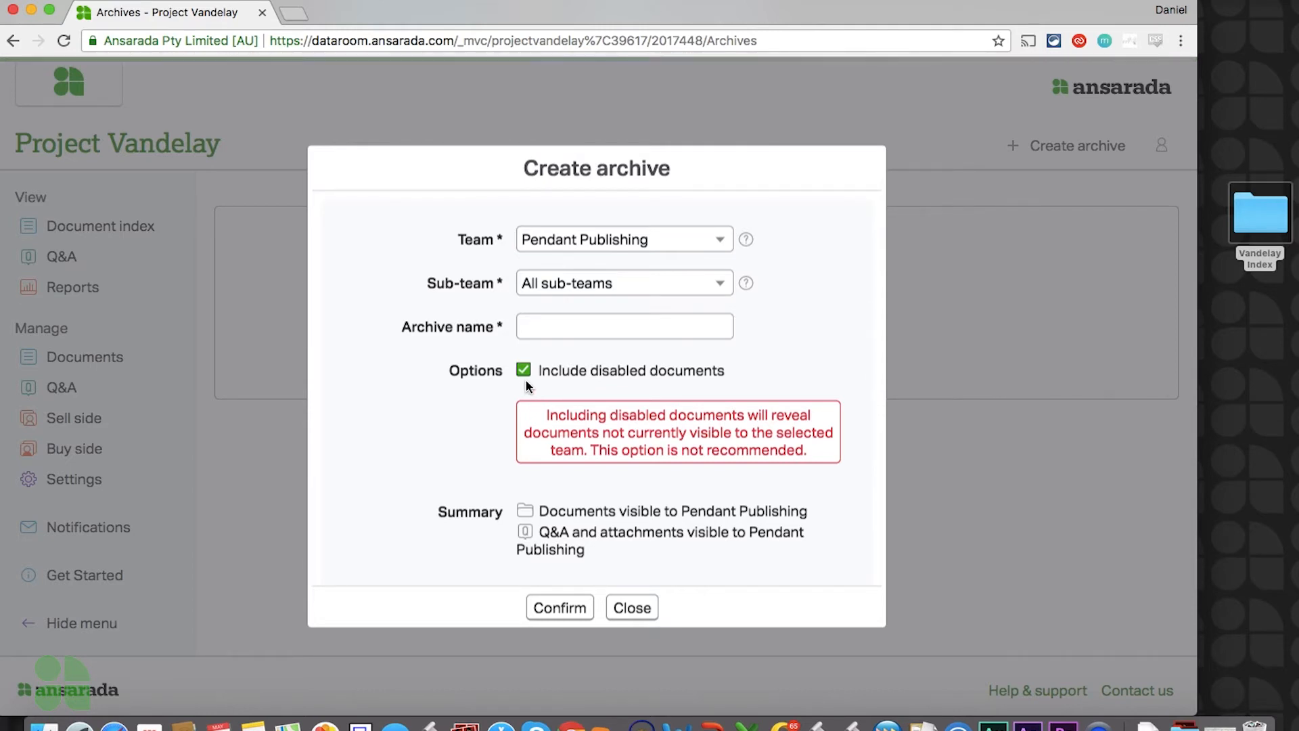
click(525, 370)
click(543, 350)
text(Pendant)
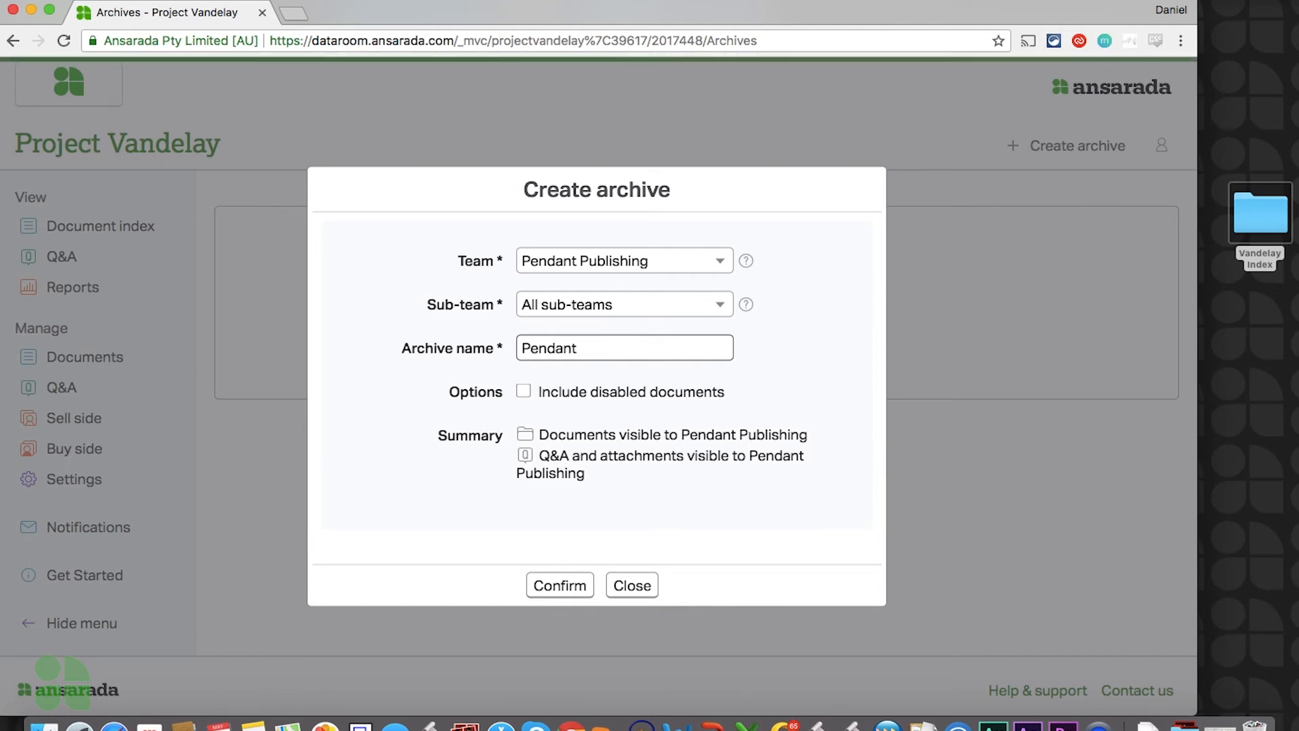
click(557, 587)
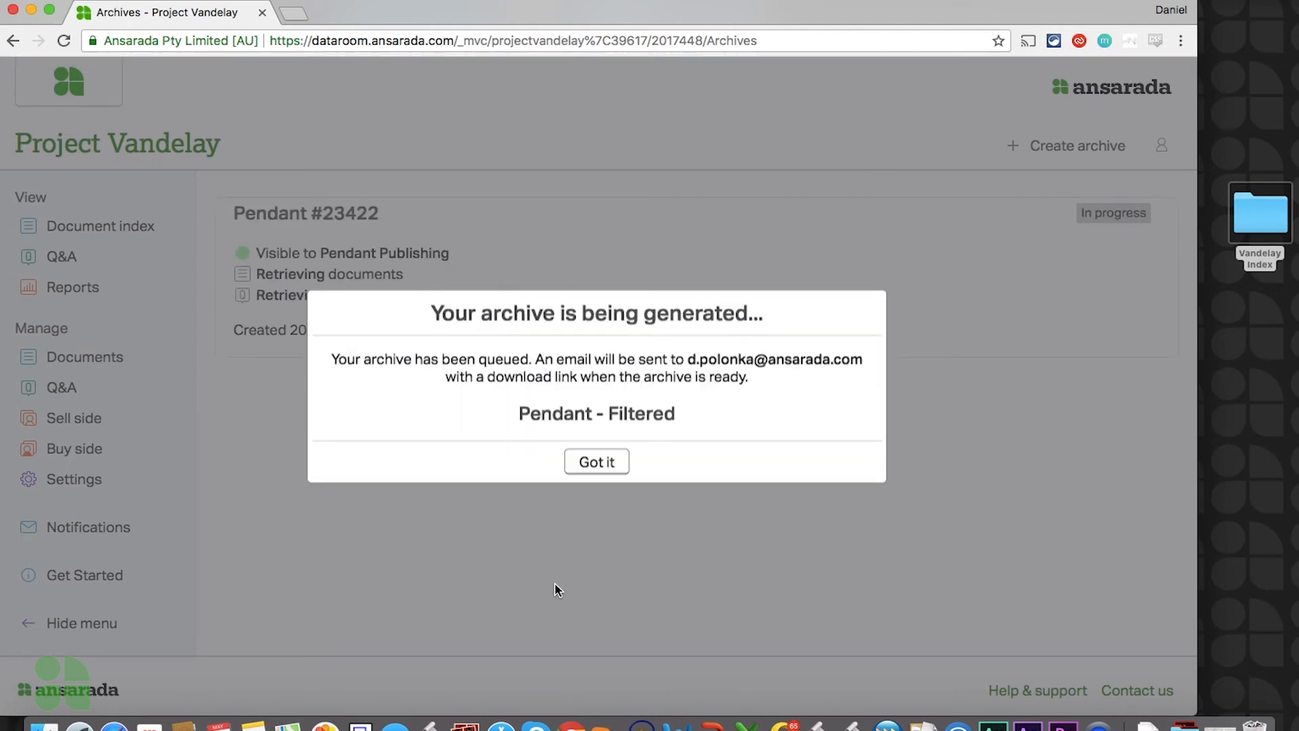